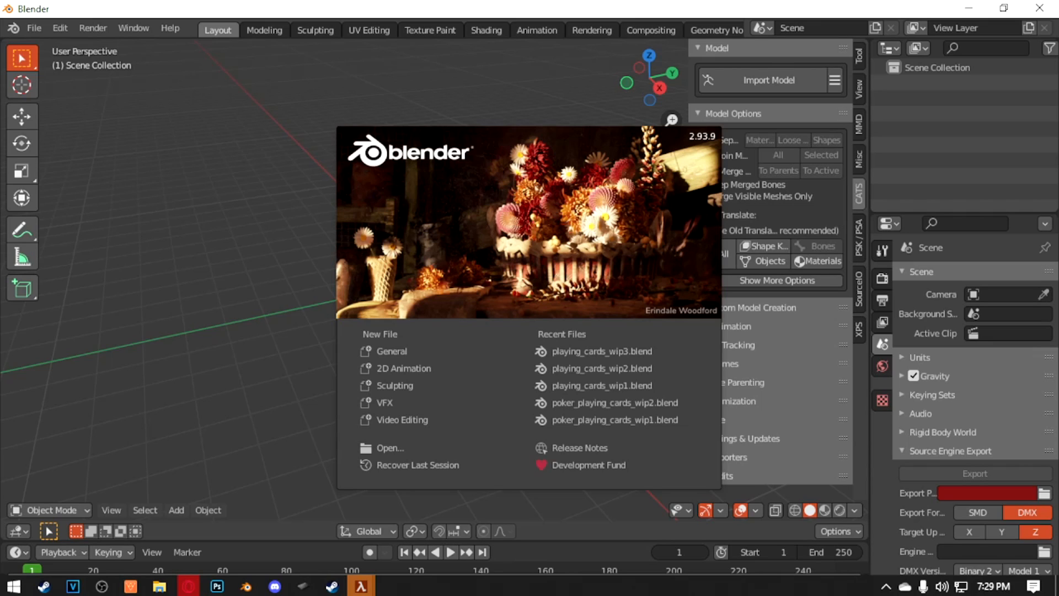
- Switch to the browser and review the GitHub pages of the blender3d_import_psk_psa and BlenderSourceTools add-ons
key("alt+Tab")
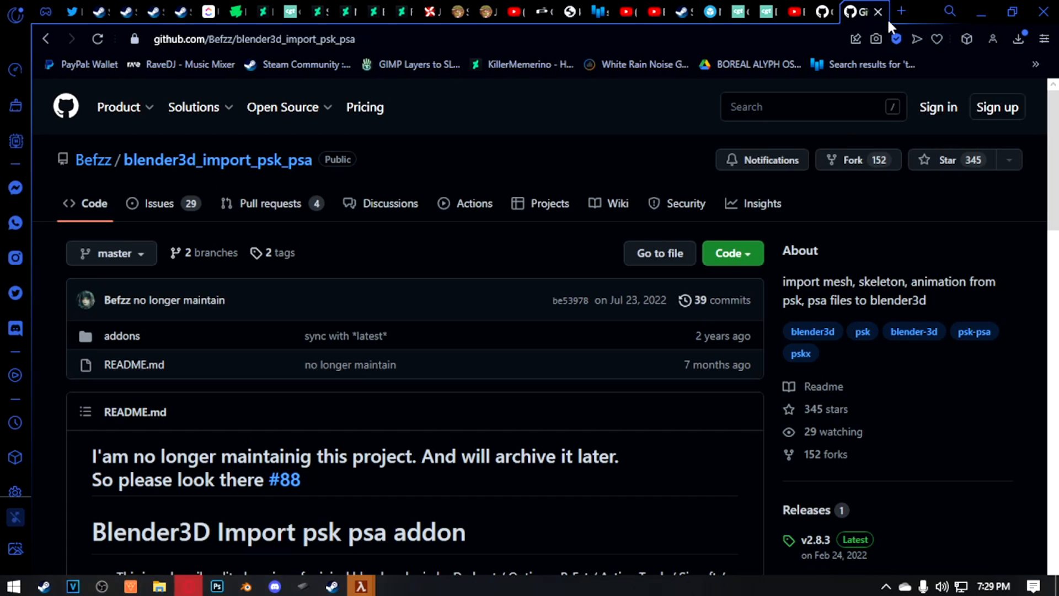
key("ctrl+shift+Tab")
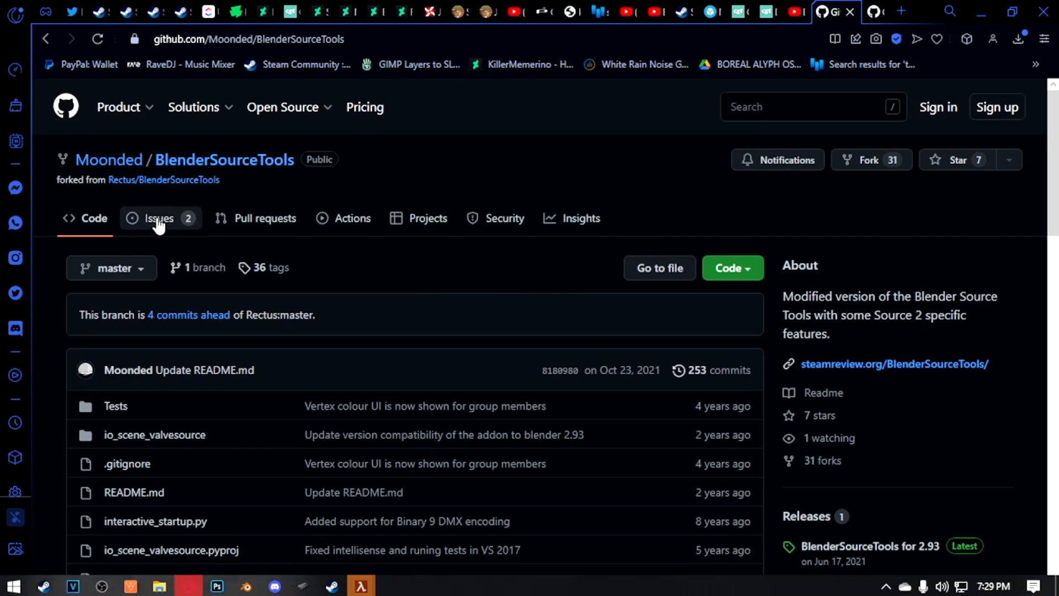
mouse_move(108, 174)
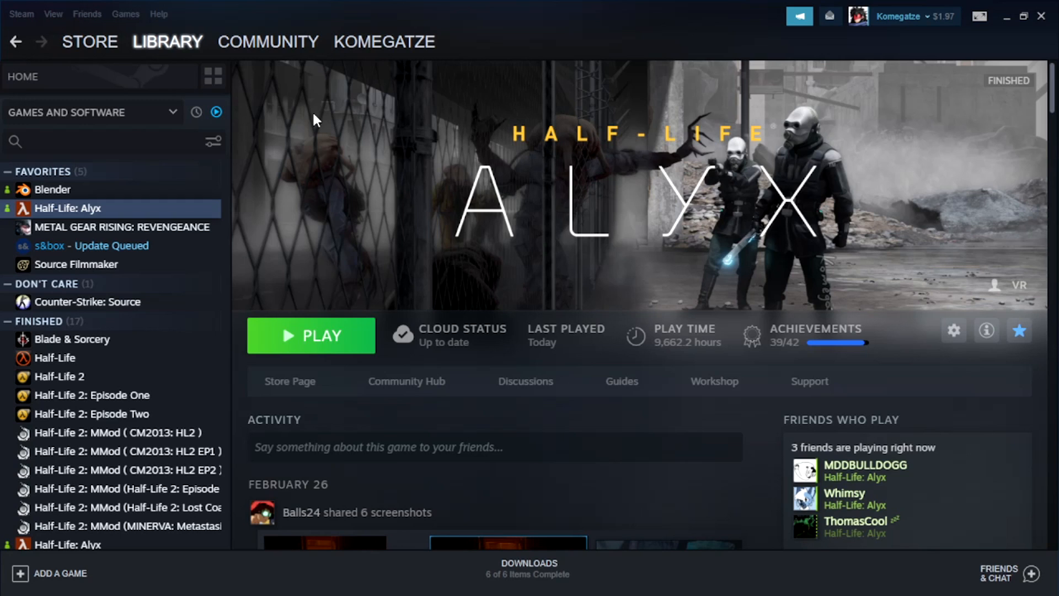
- Start the Half-Life: Alyx Workshop Tools from Steam, create an addon named nmh3_travis_touchdown and launch the tools with it
left_click(312, 336)
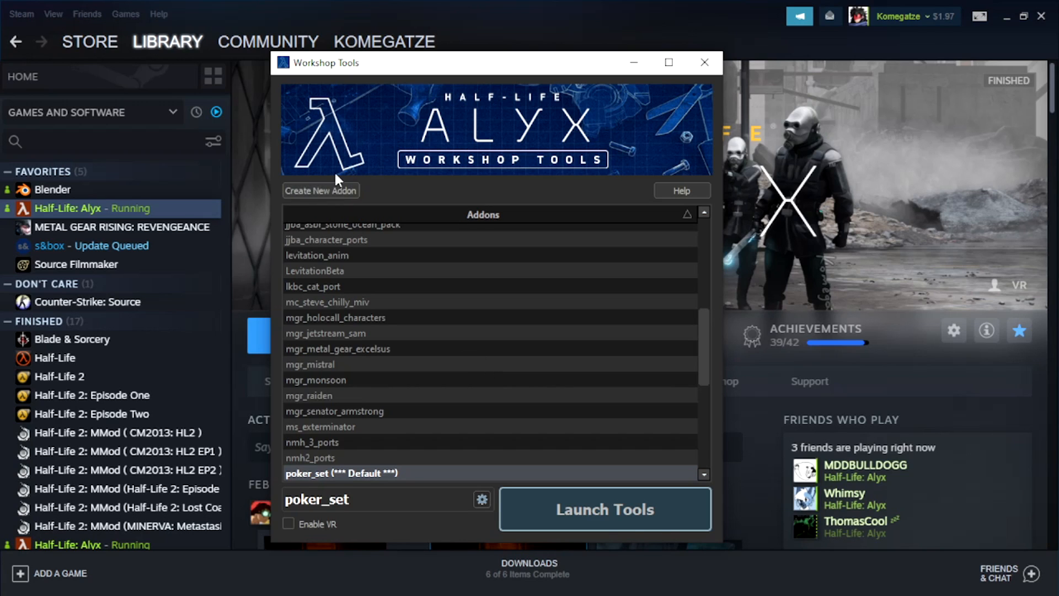
left_click(340, 195)
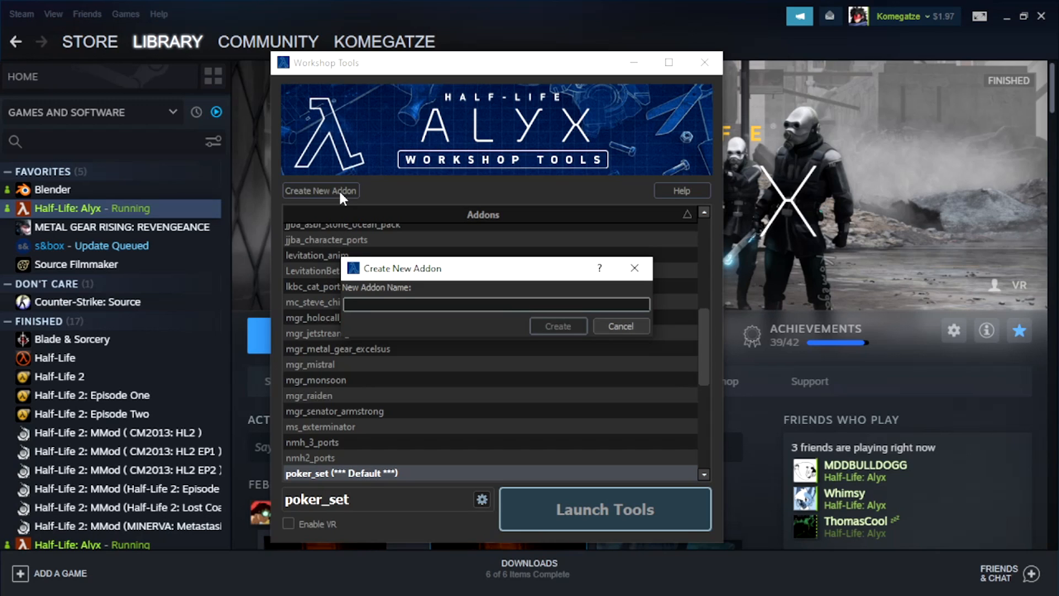
type("n")
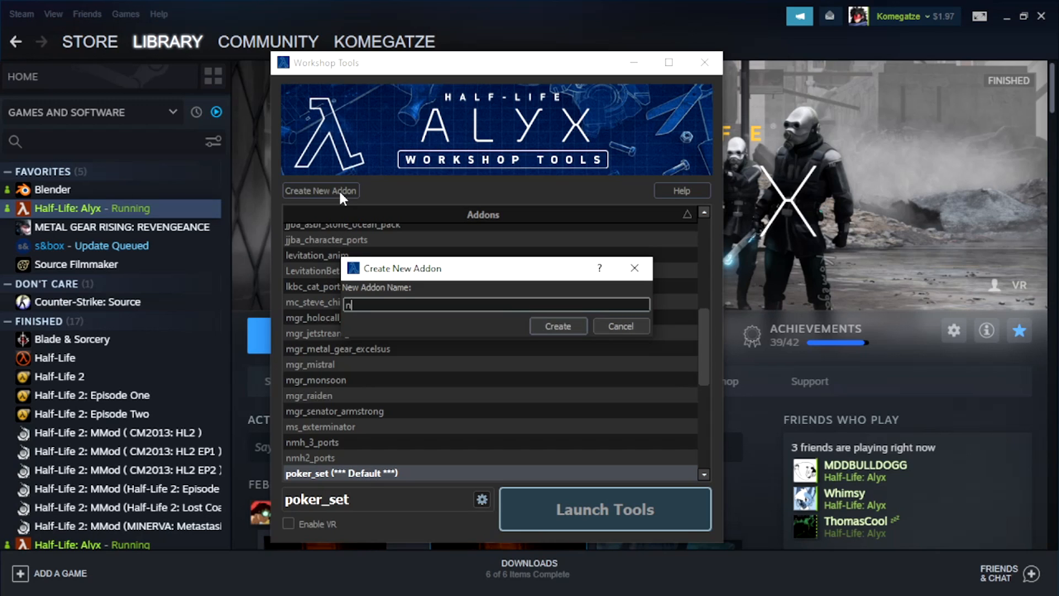
type("mh3_travis_touchdown")
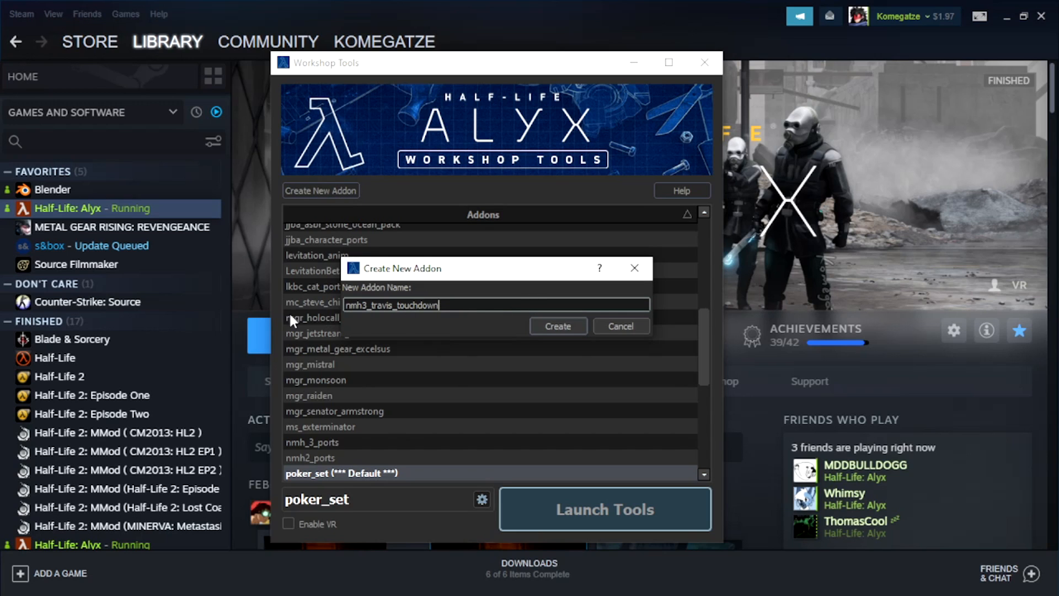
left_click(541, 327)
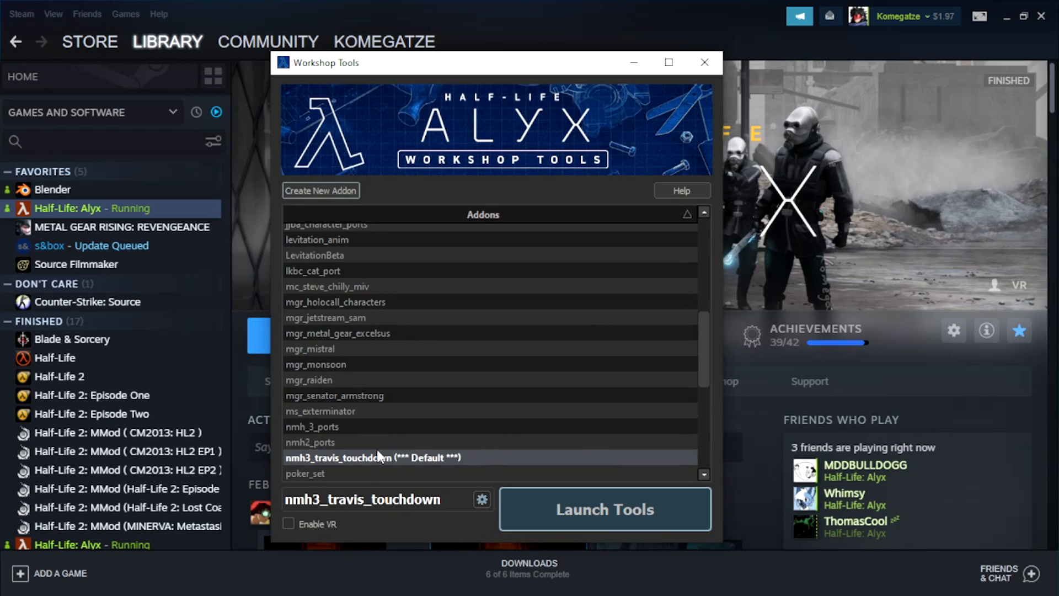
left_click(587, 508)
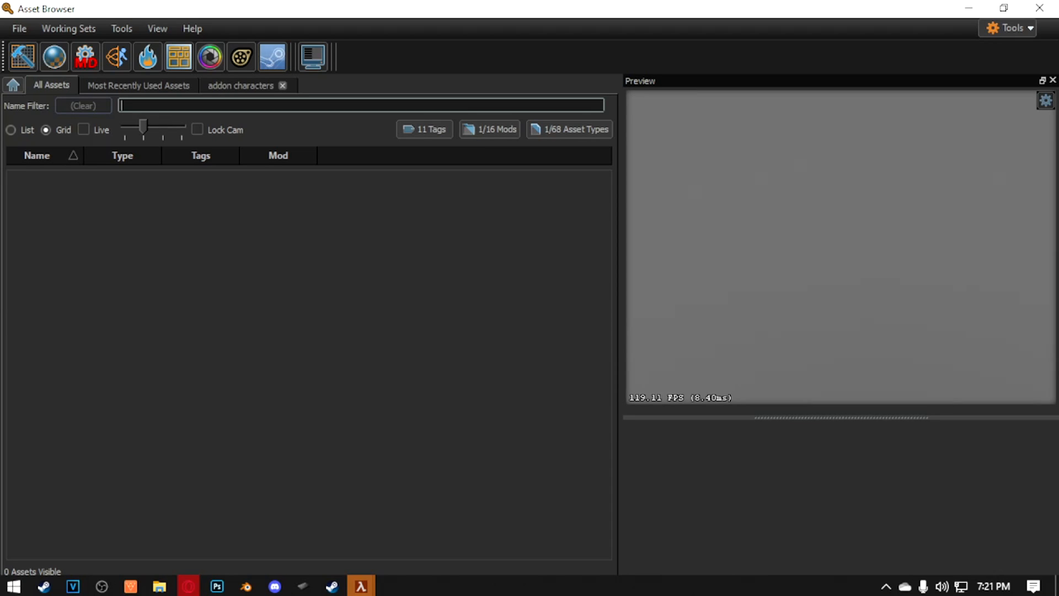
- In File Explorer, create a folder named models inside the nmh3_travis_touchdown addon folder under hlvr_addons
key("alt+Tab")
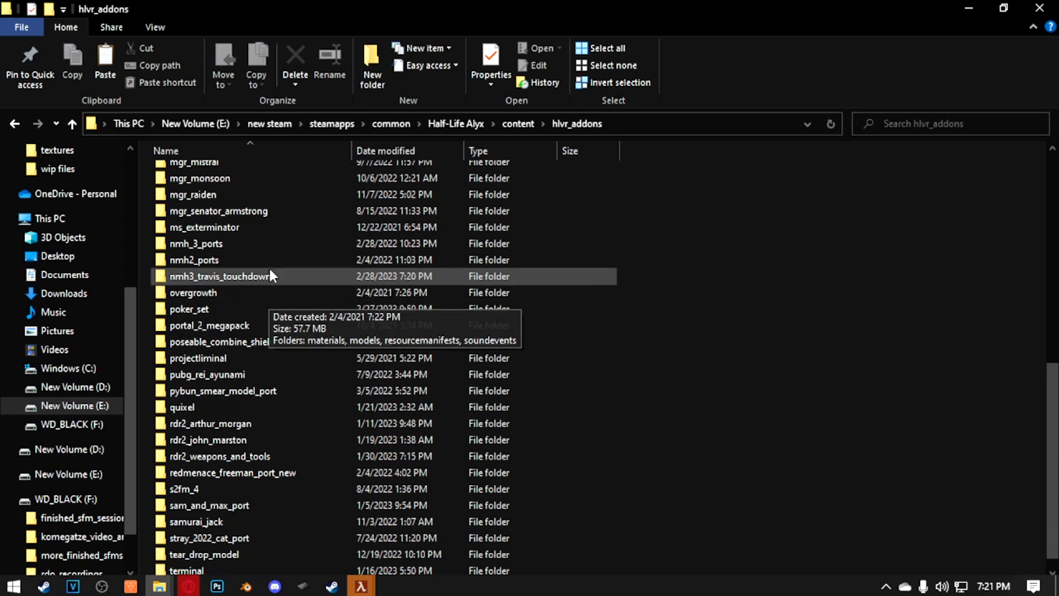
double_click(257, 275)
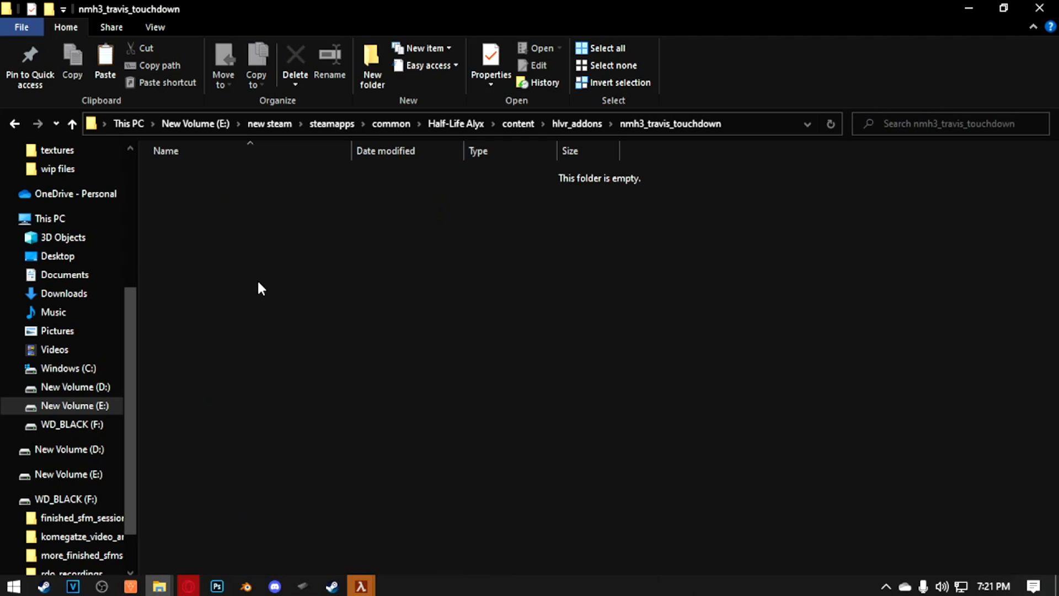
right_click(412, 261)
mouse_move(324, 474)
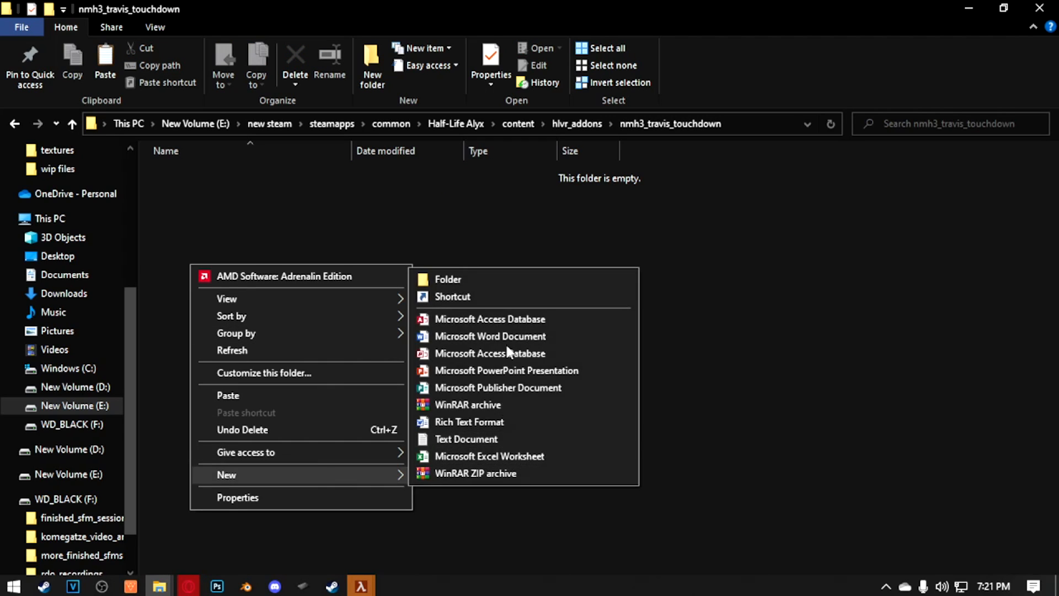
left_click(469, 279)
type("models")
left_click(231, 172)
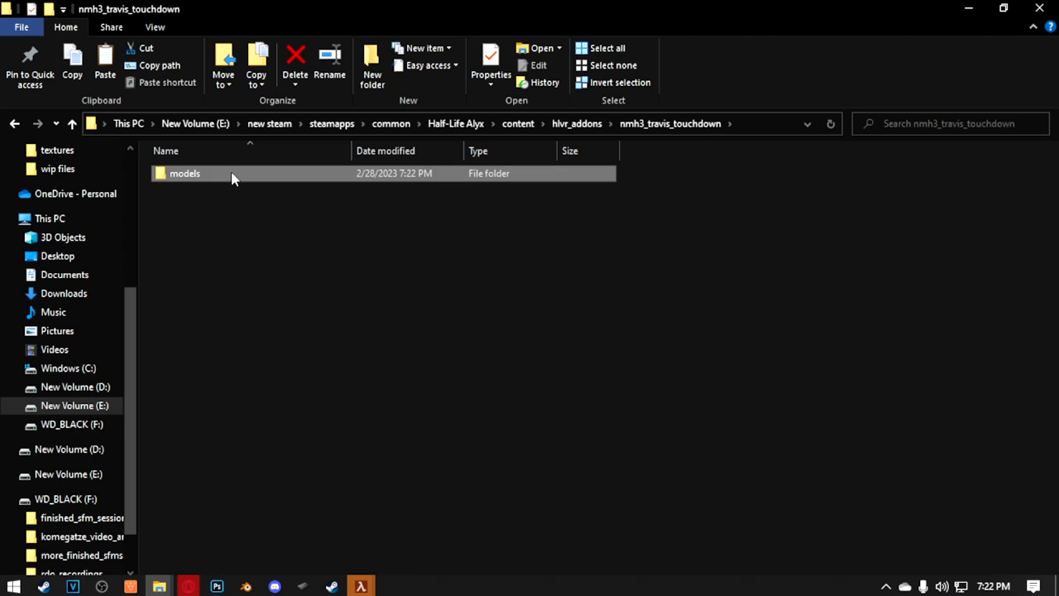
- Create a folder named komega_no_more_heroes3 inside the models folder
double_click(231, 177)
right_click(342, 265)
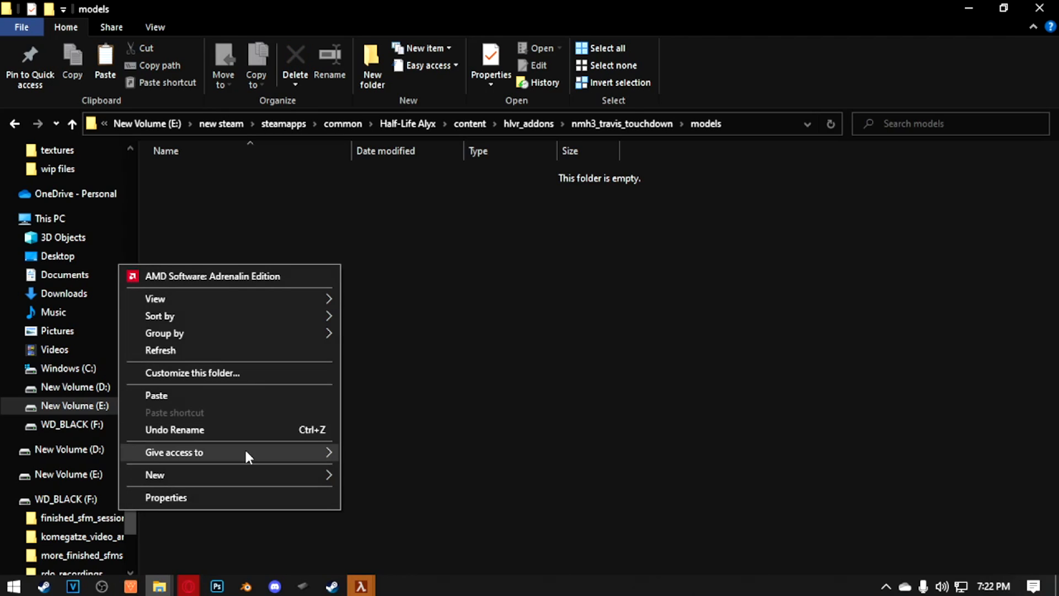
mouse_move(323, 473)
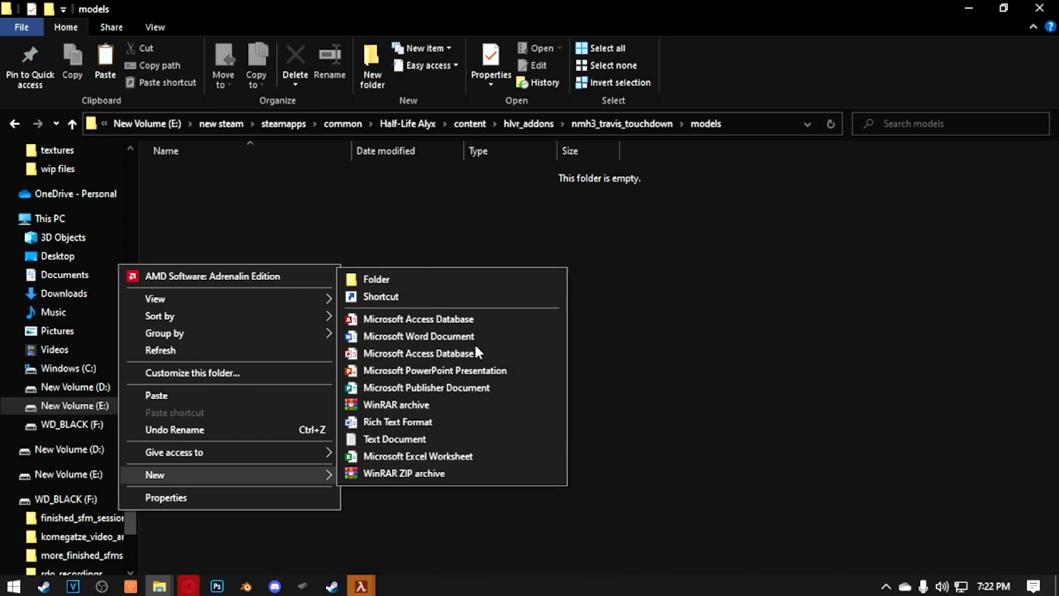
left_click(416, 280)
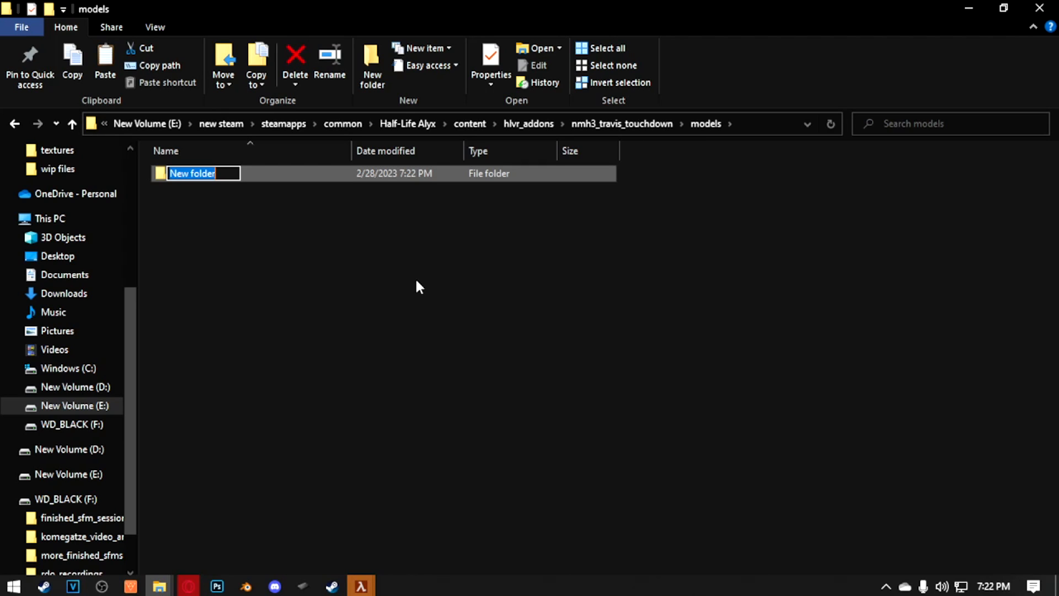
key("BackSpace")
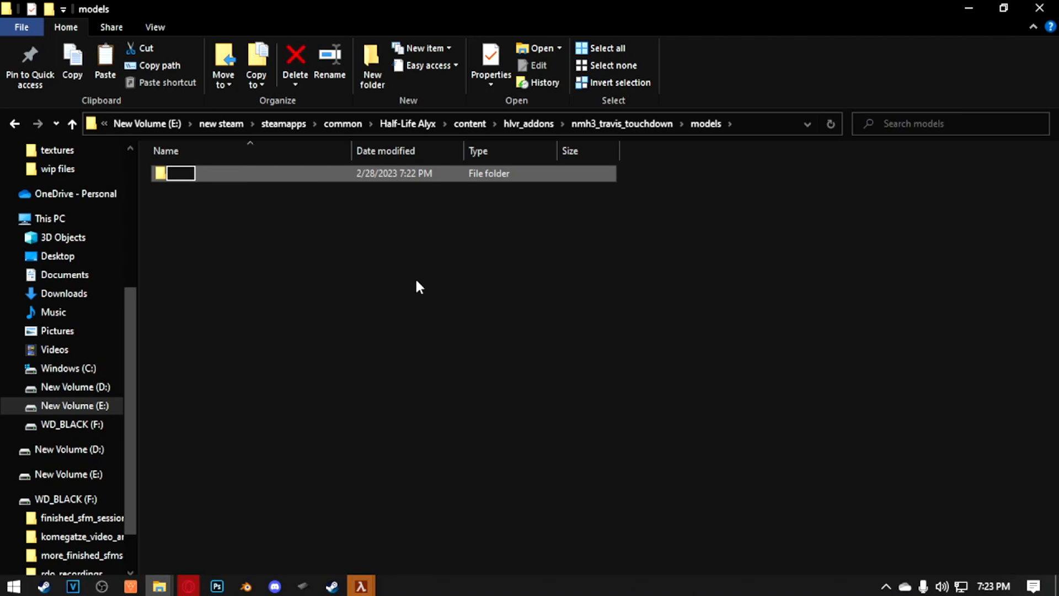
type("komega")
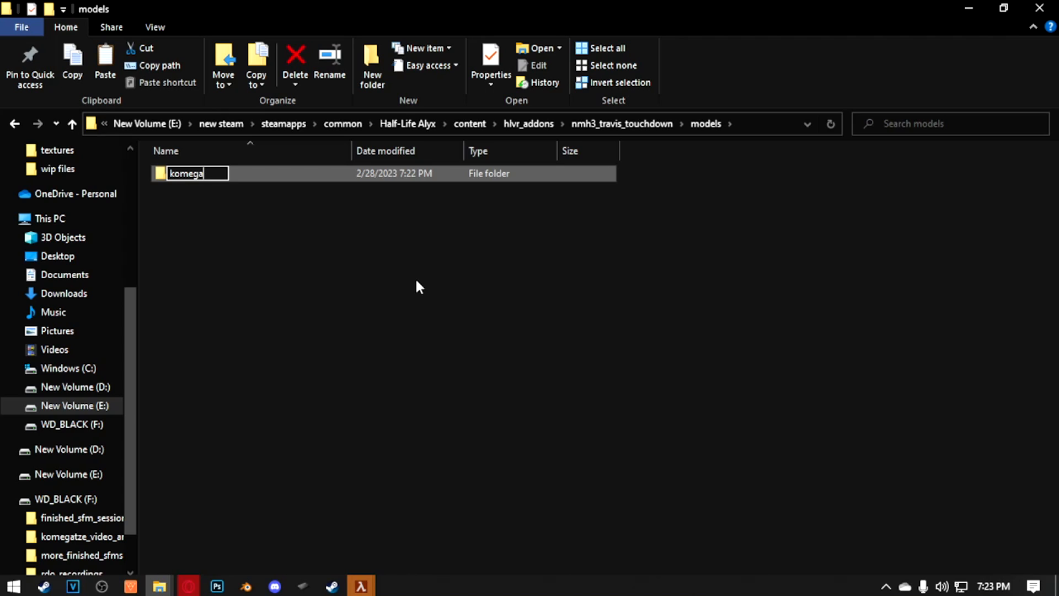
type("_")
type("no_more_")
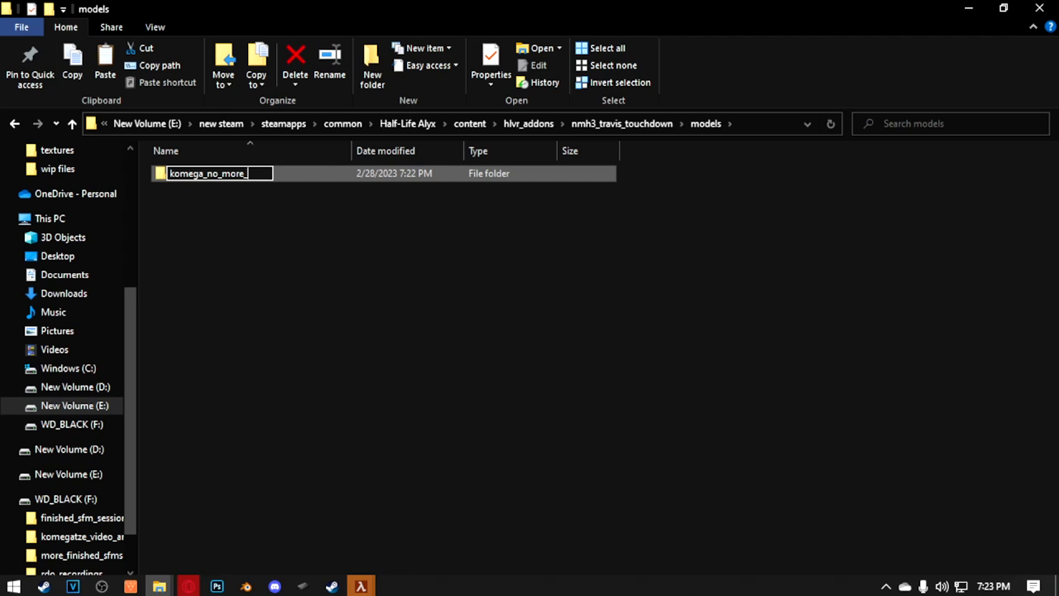
type("heroes3")
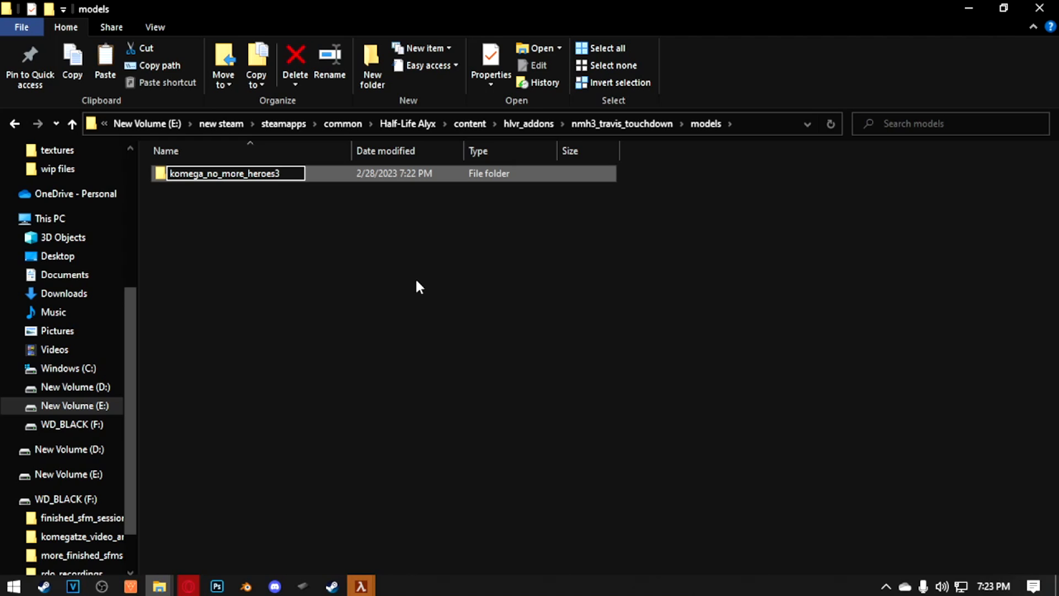
key("Return")
- Rename the new folder in models as komega_no_more_heroes_3
right_click(278, 167)
left_click(95, 563)
left_click(275, 174)
key("Return")
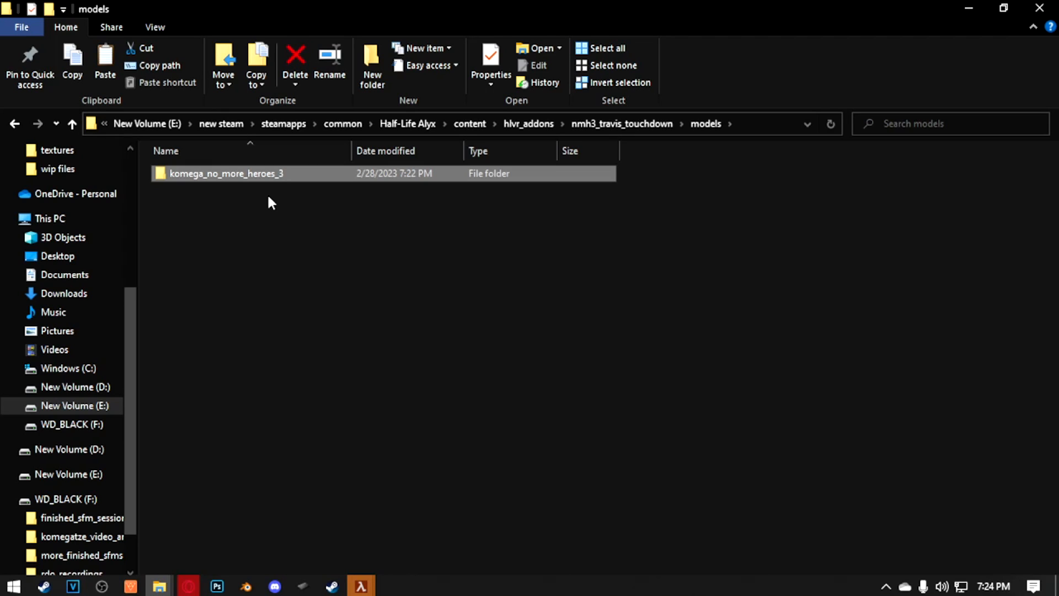
- Create a folder named nmh3 inside komega_no_more_heroes_3
double_click(229, 175)
right_click(176, 247)
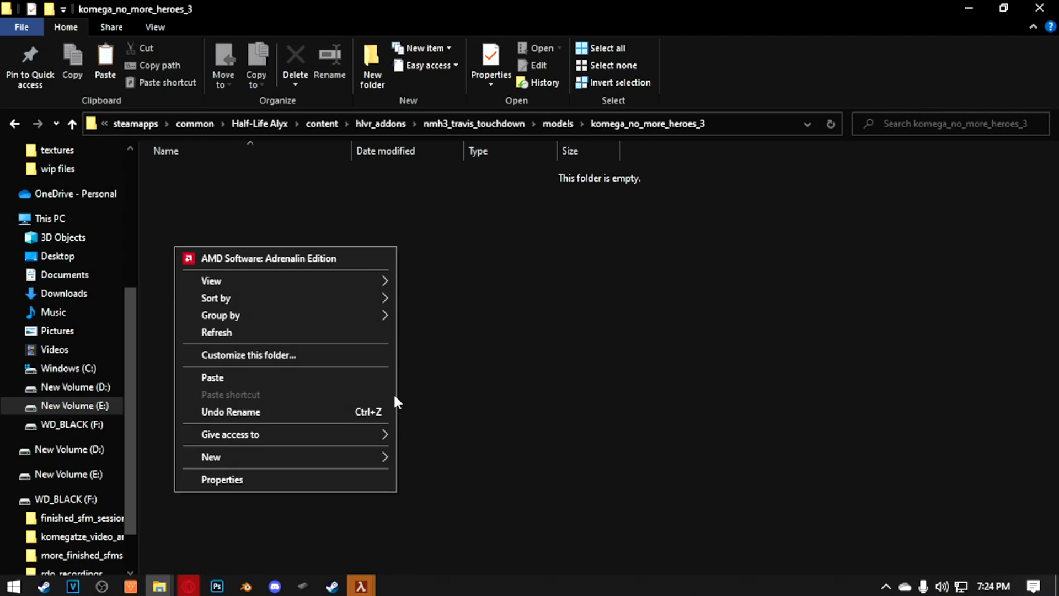
mouse_move(300, 455)
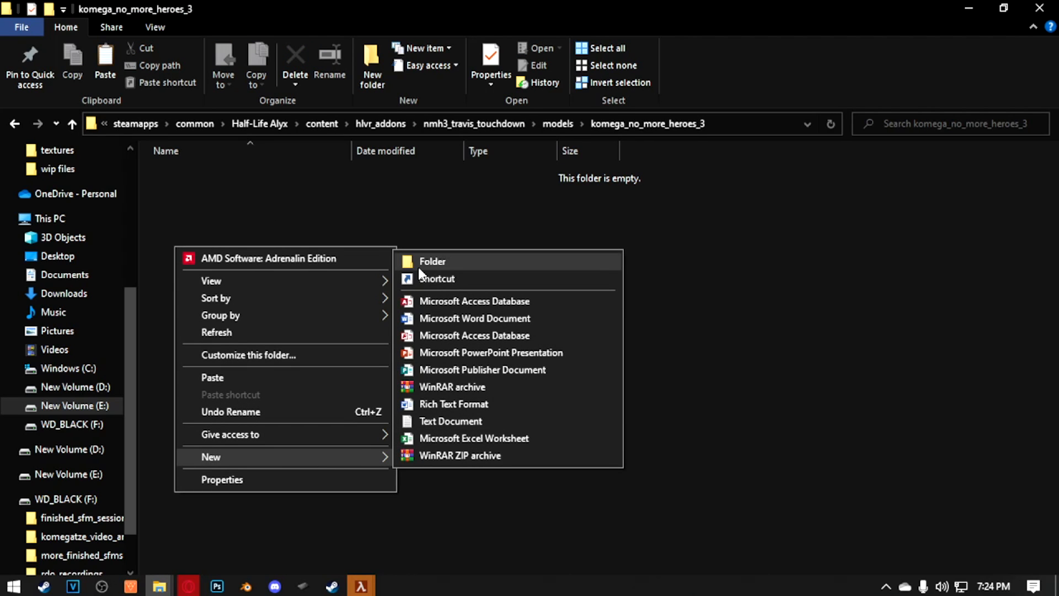
left_click(418, 267)
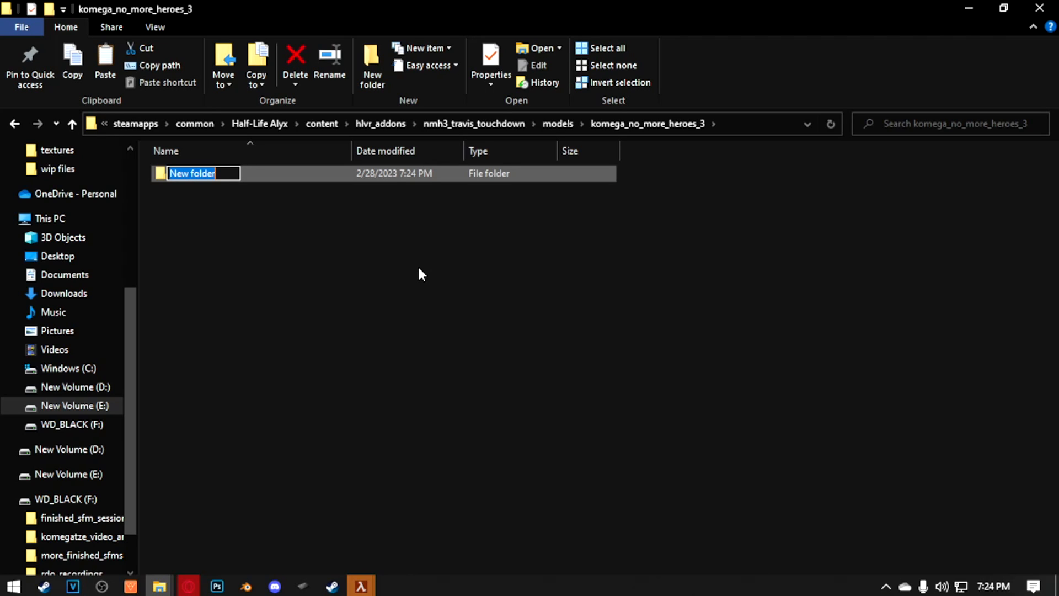
type("nmh3")
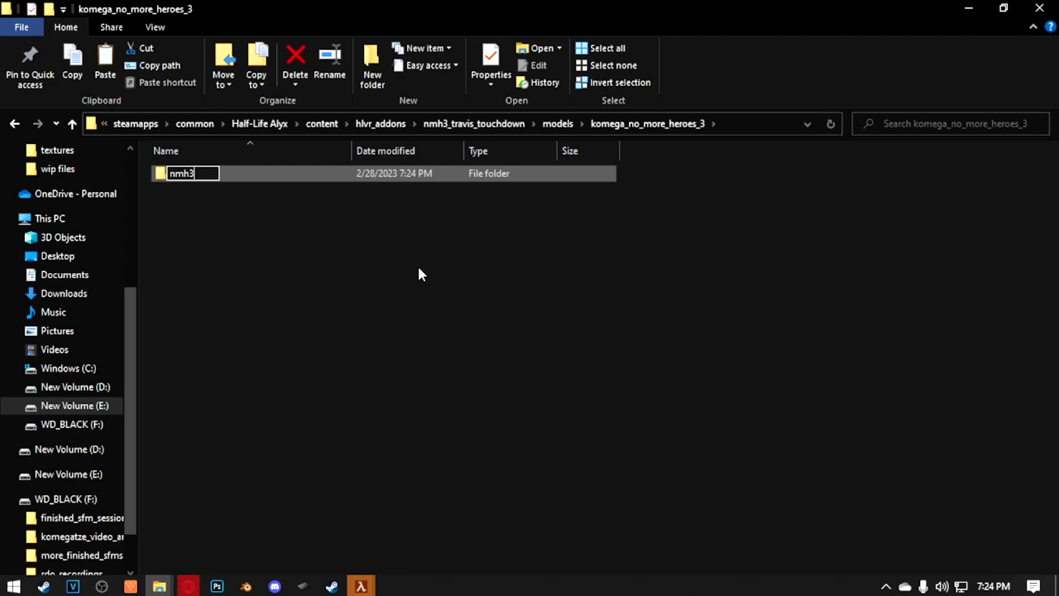
key("Return")
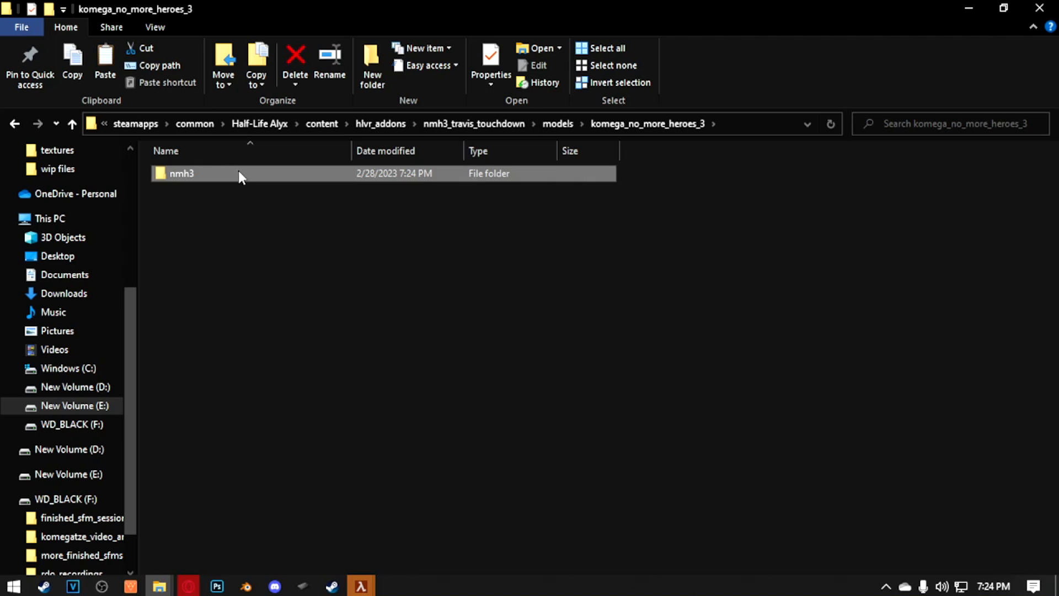
- Create a folder named nmh3_travis_touchdown inside the nmh3 folder
double_click(238, 171)
right_click(322, 229)
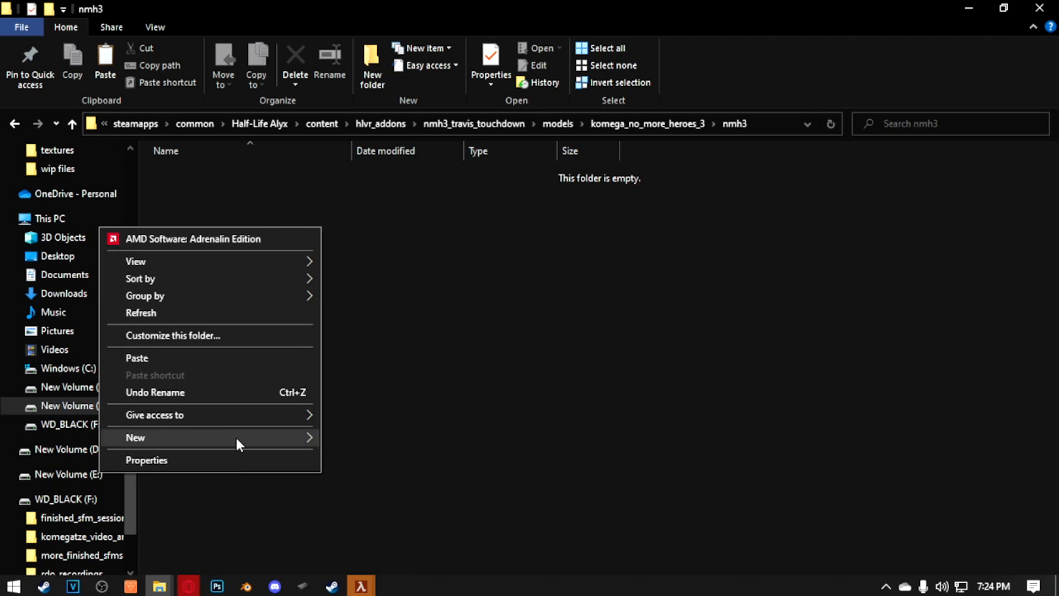
mouse_move(236, 438)
left_click(393, 246)
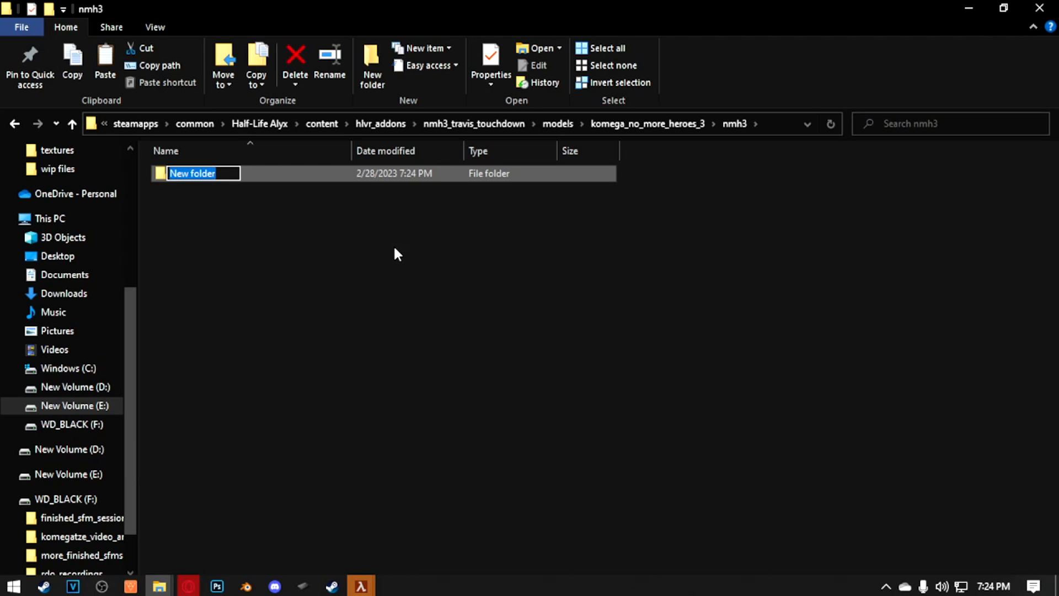
type("nmh3")
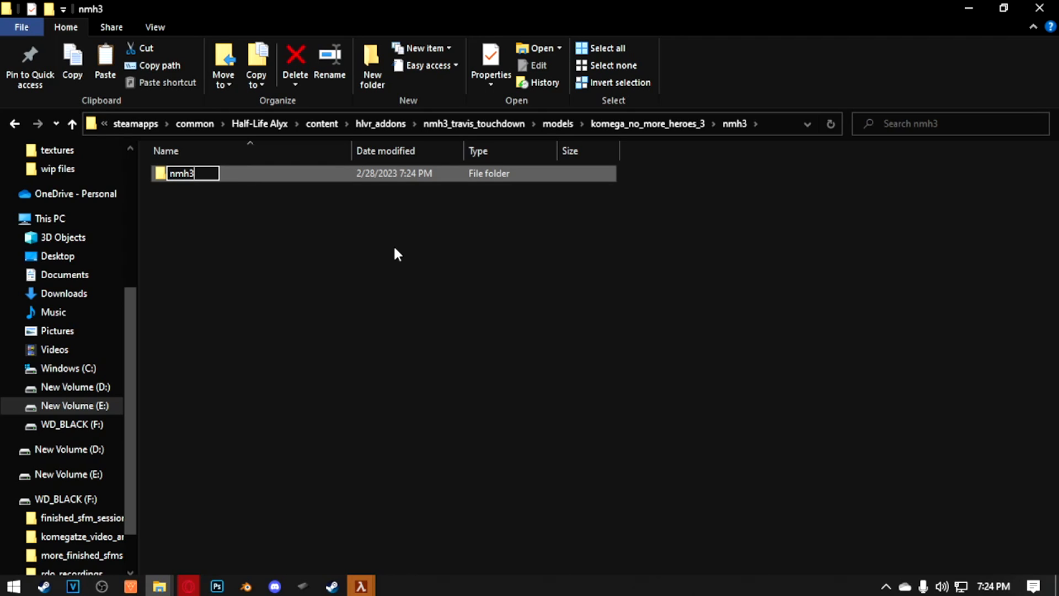
type("_travis_touchdown")
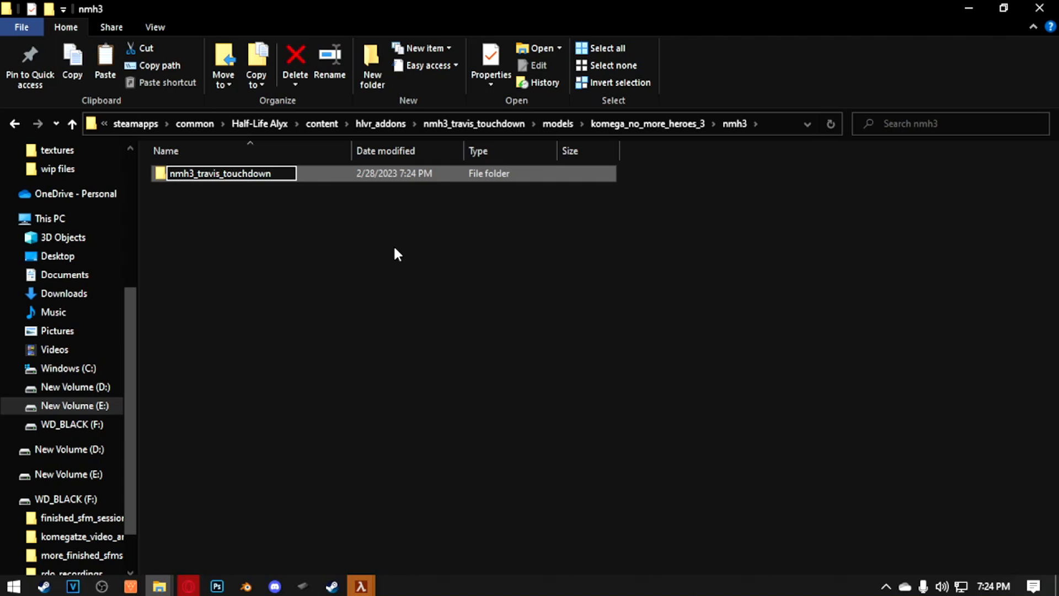
key("Return")
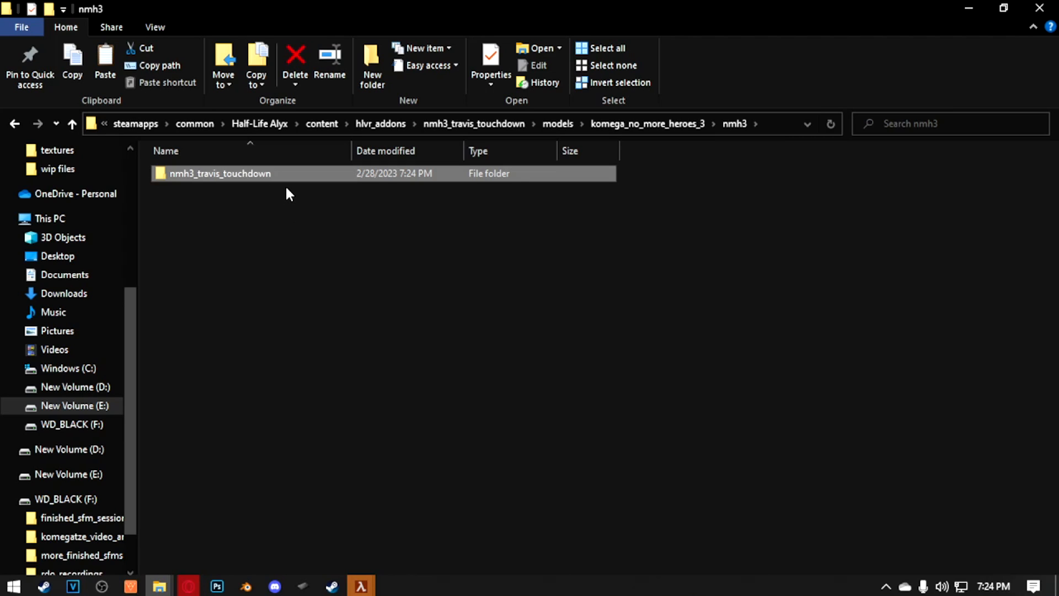
- Create a folder named source inside the nmh3_travis_touchdown folder under nmh3
double_click(286, 175)
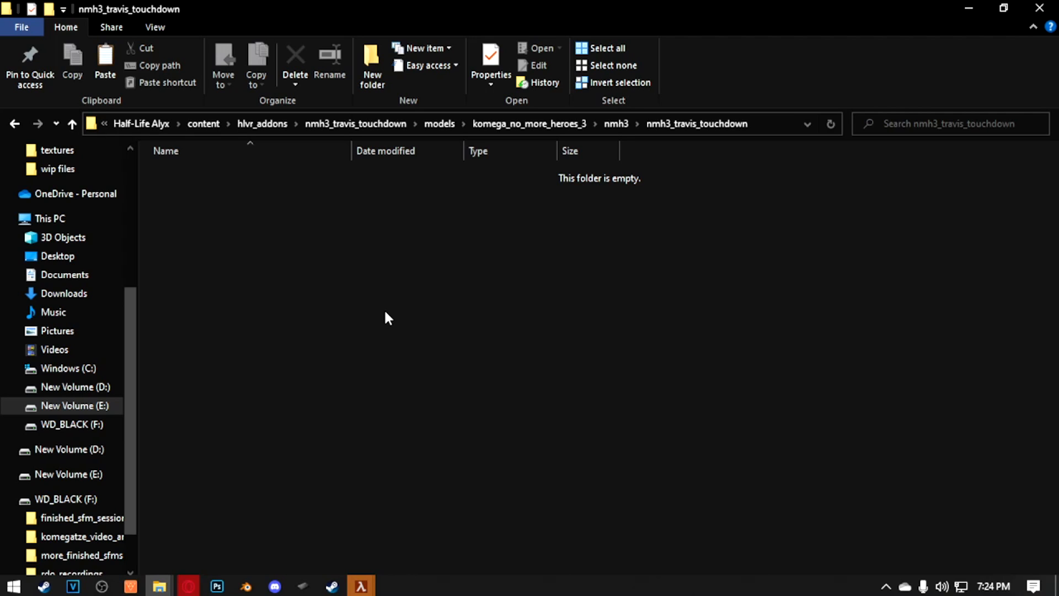
right_click(386, 318)
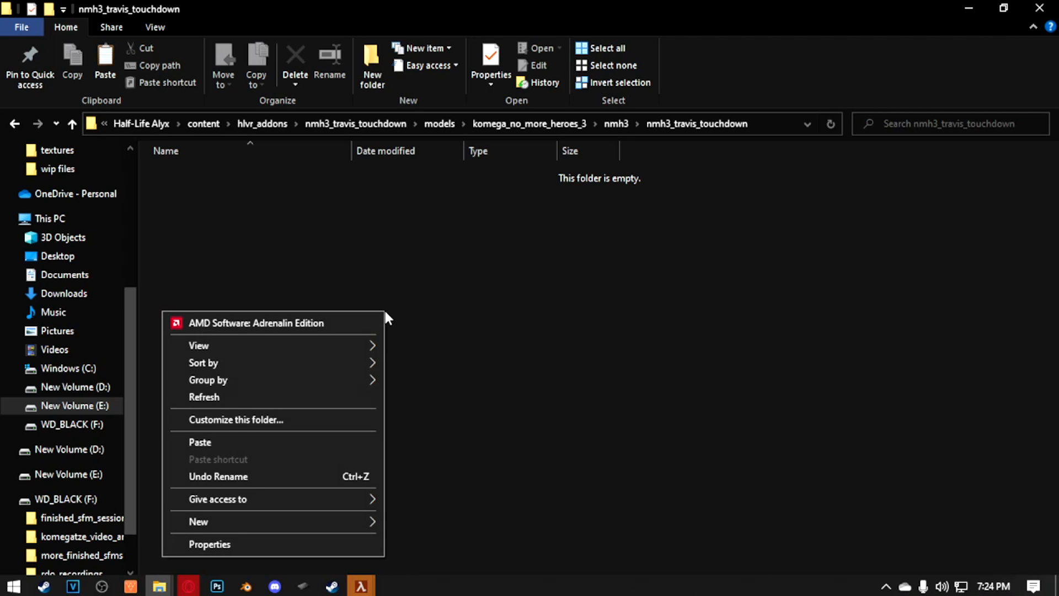
mouse_move(342, 525)
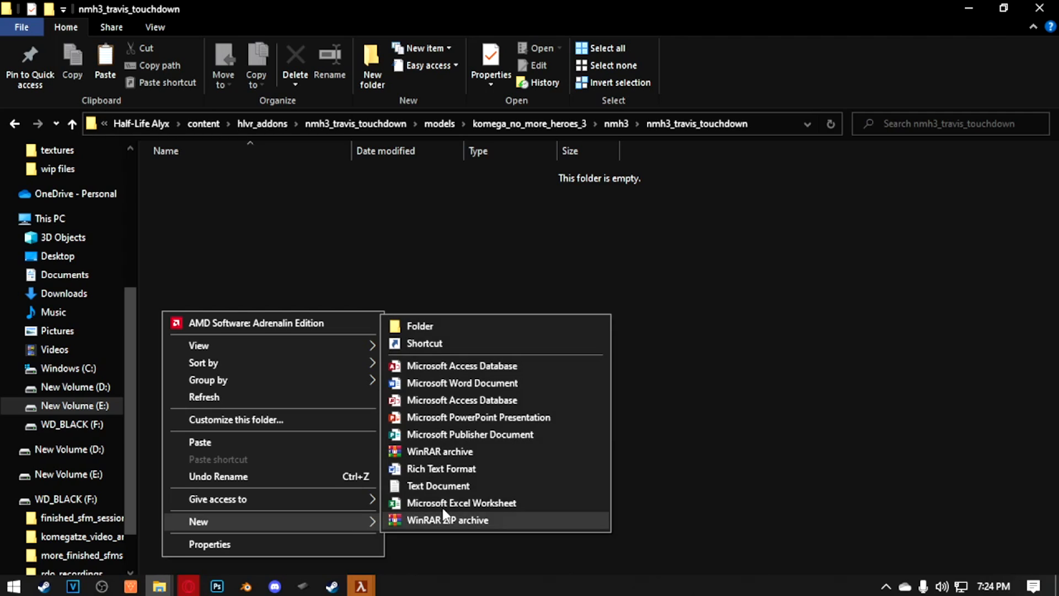
left_click(435, 326)
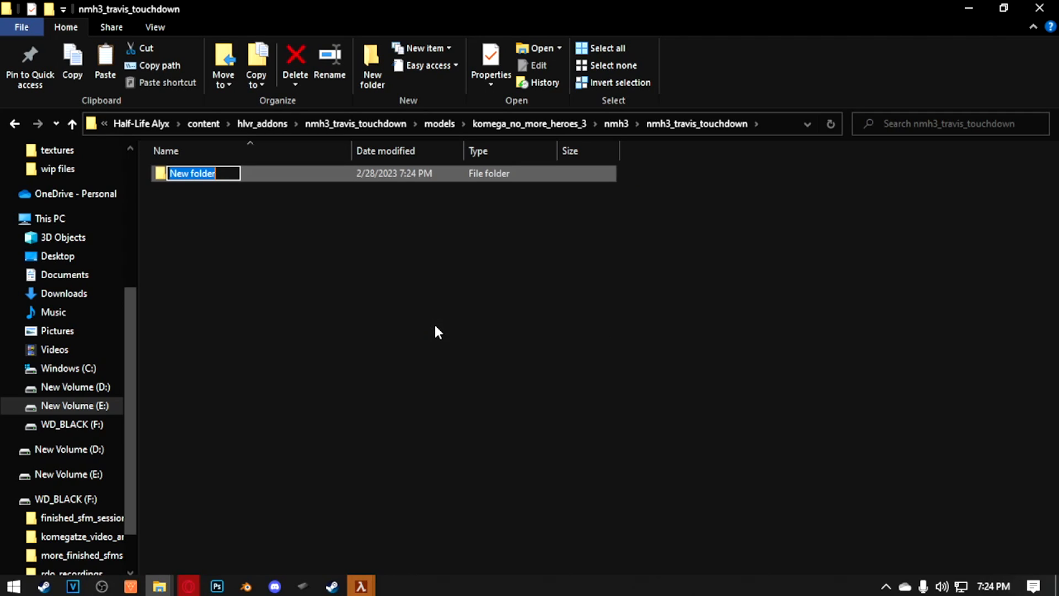
type("source")
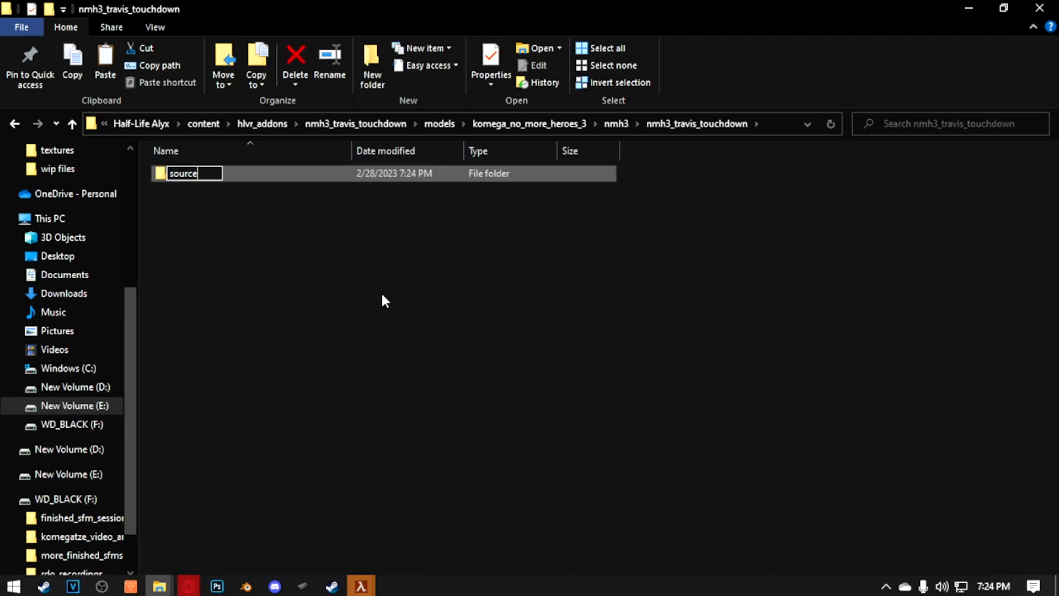
- Create a folder named textures next to the source folder
right_click(357, 250)
mouse_move(280, 462)
left_click(438, 265)
type("te")
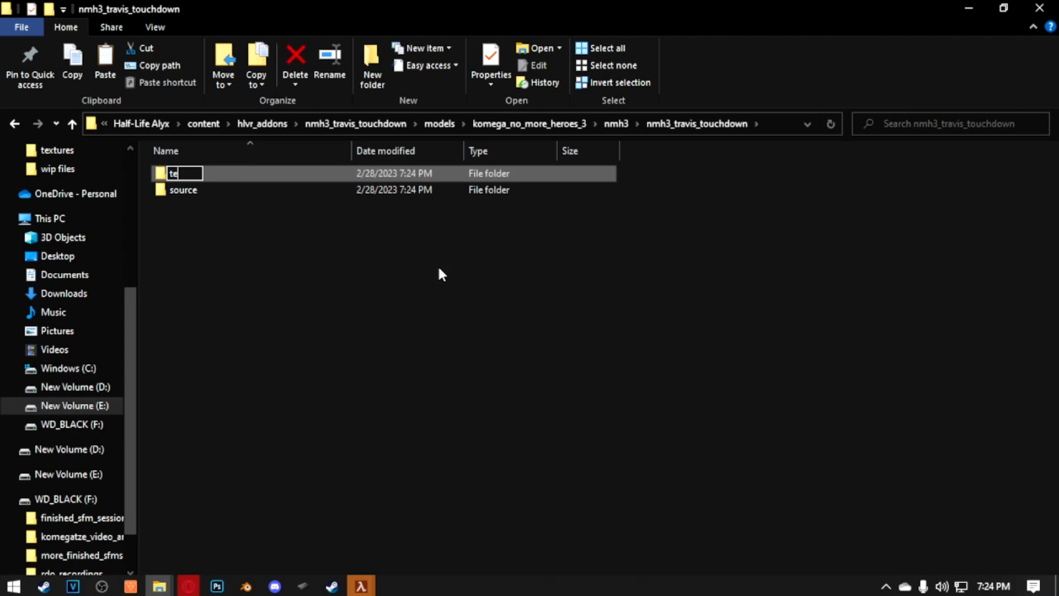
type("xtures")
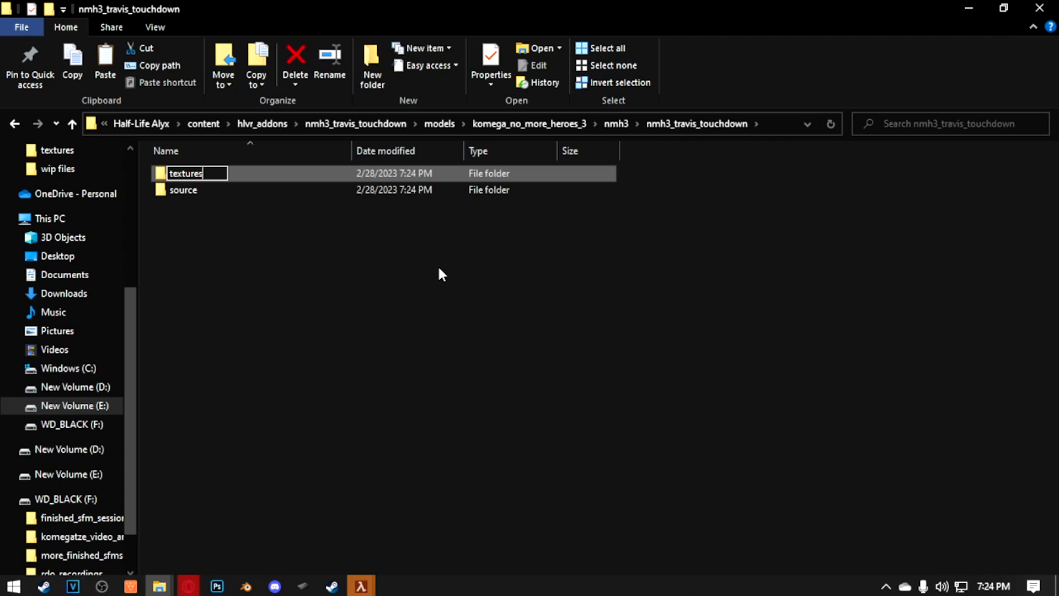
key("Return")
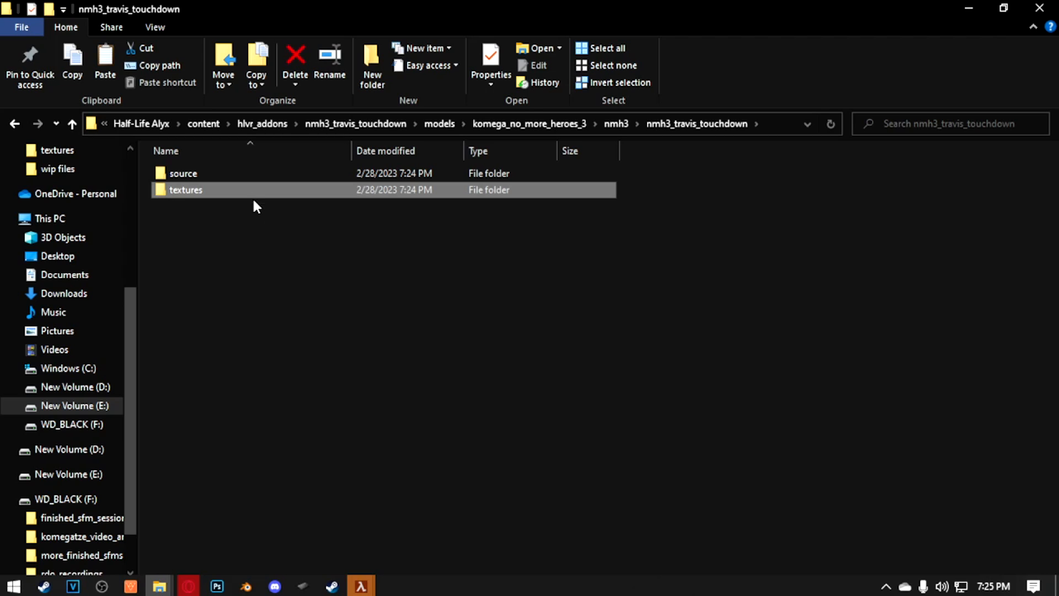
- Look inside the source and textures folders and return to the nmh3_travis_touchdown model folder
double_click(241, 173)
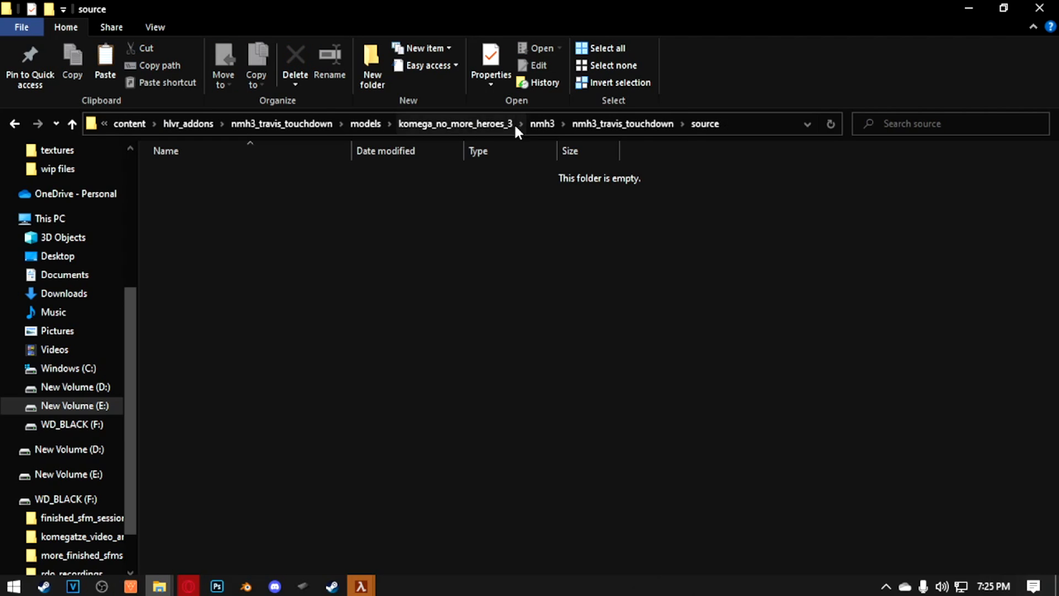
left_click(620, 123)
double_click(203, 190)
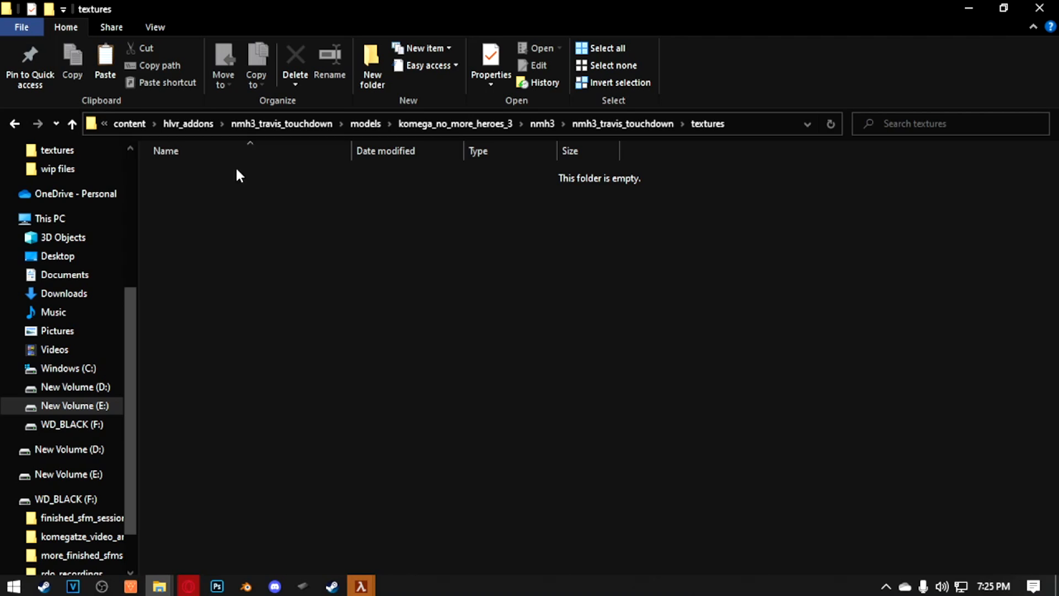
left_click(597, 124)
- Create a folder named prefab alongside the source and textures folders
right_click(309, 268)
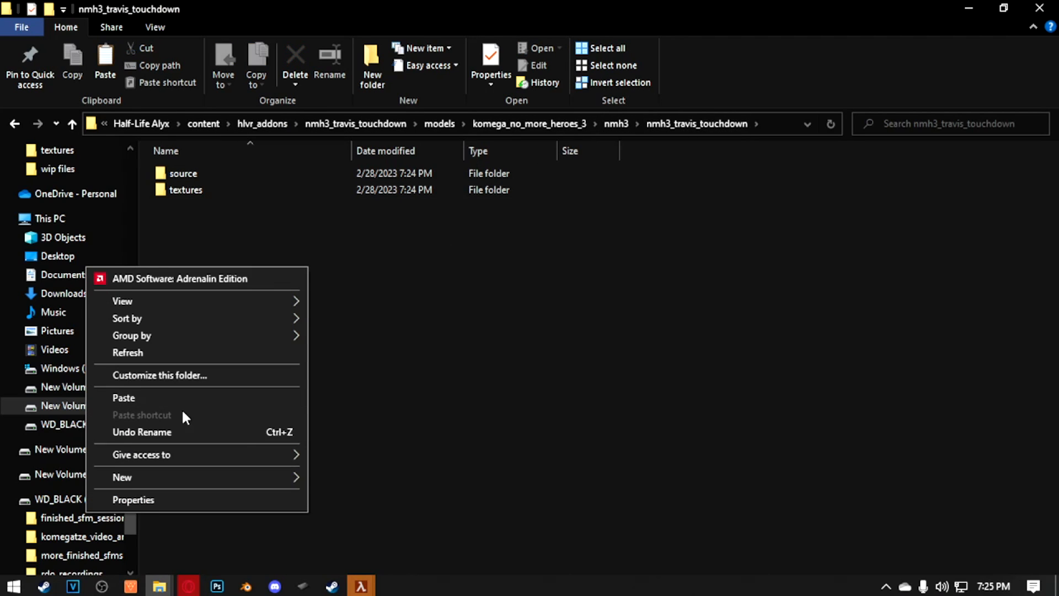
mouse_move(272, 477)
left_click(383, 282)
type("prefab")
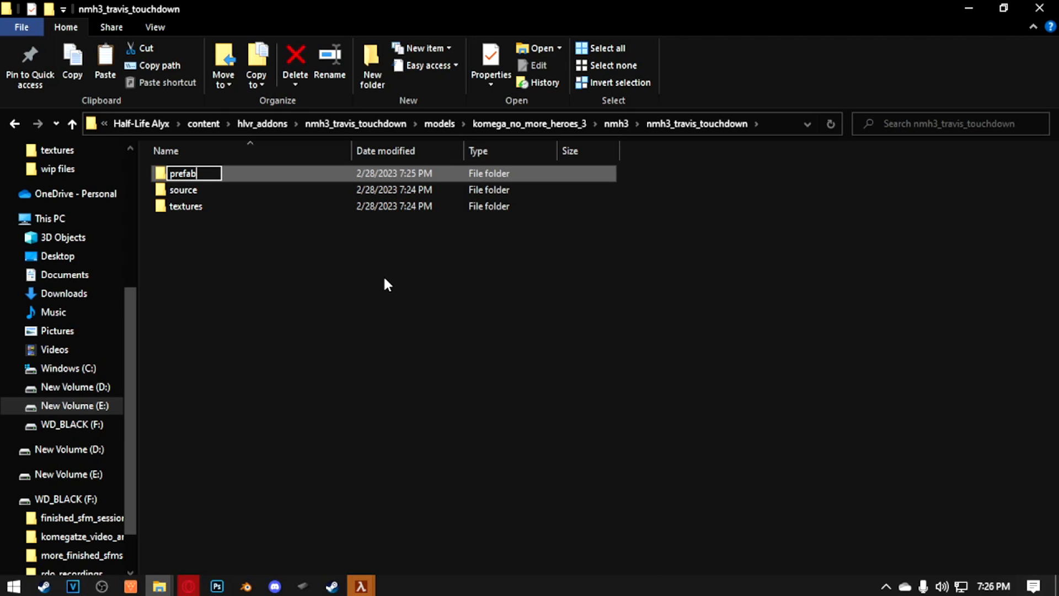
key("Return")
- Create a folder named anims in the nmh3_travis_touchdown model folder
right_click(381, 276)
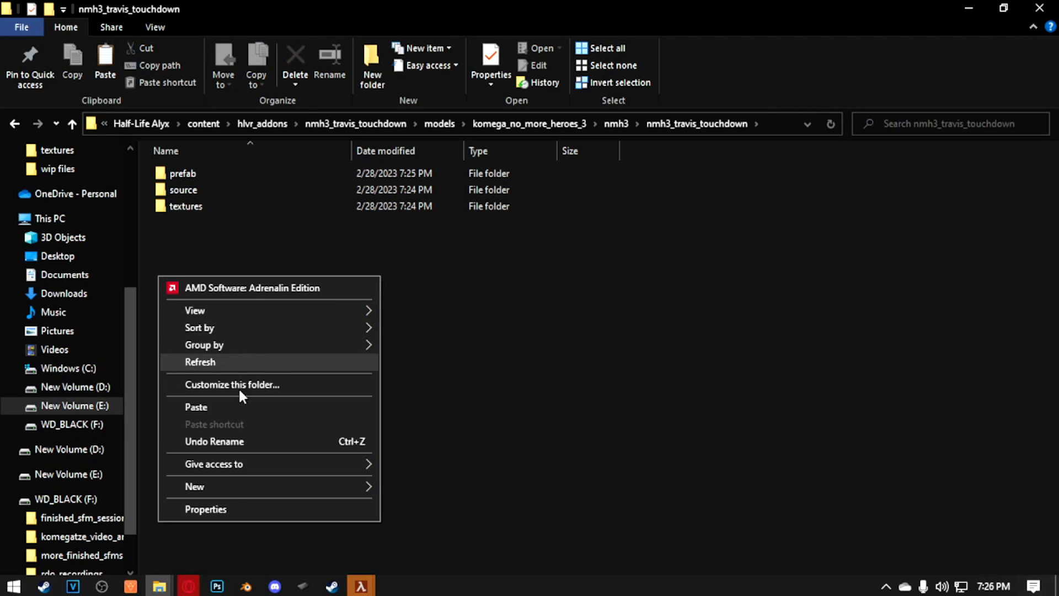
mouse_move(275, 488)
left_click(436, 290)
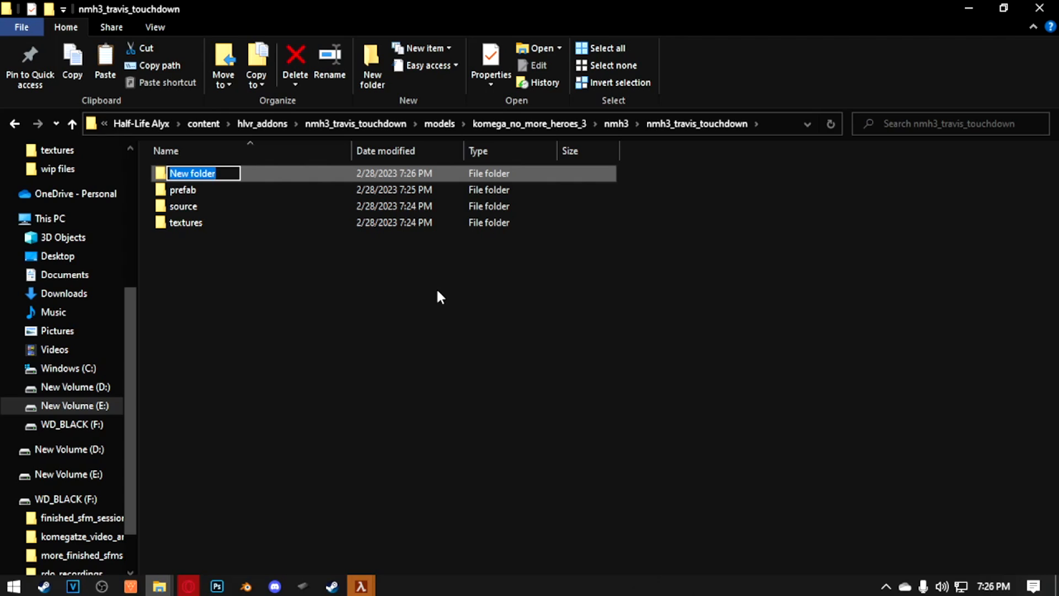
type("ani")
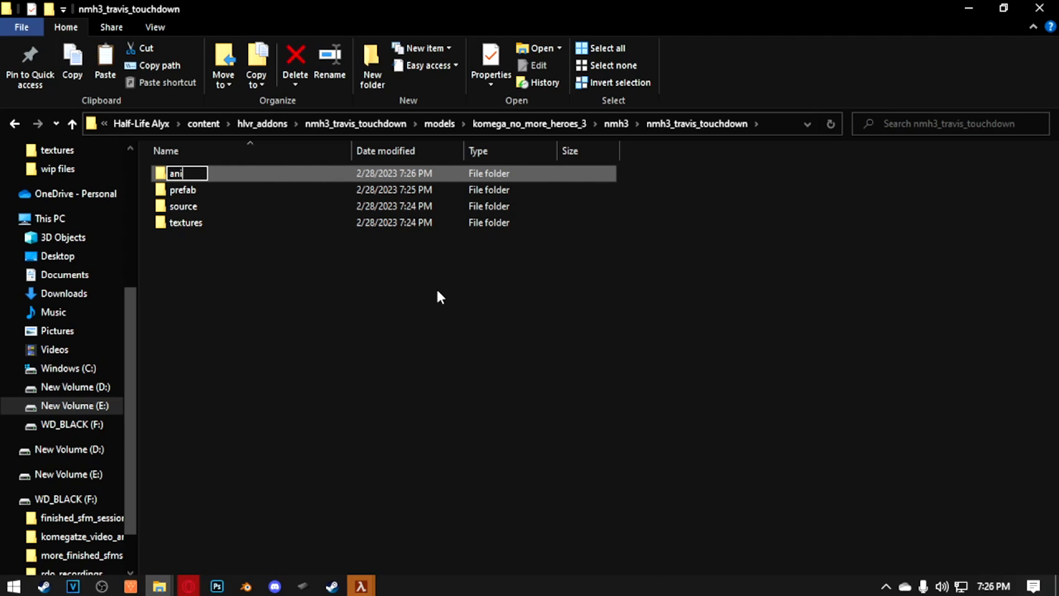
type("ms")
key("Return")
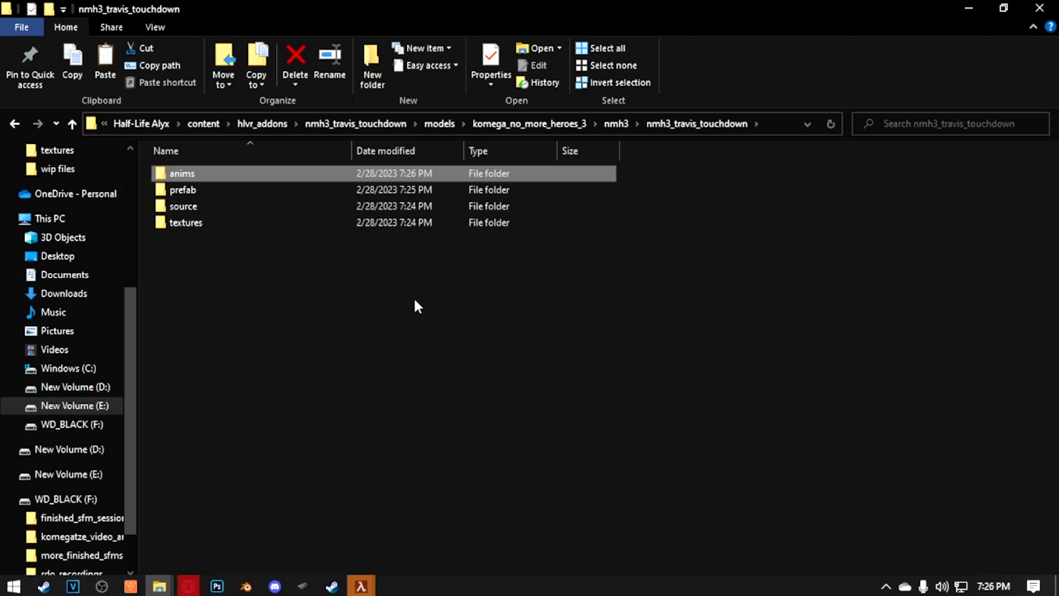
- Switch to Blender and set the Source Engine Export engine path to the Half-Life Alyx\game\bin\win64 folder
left_click(161, 587)
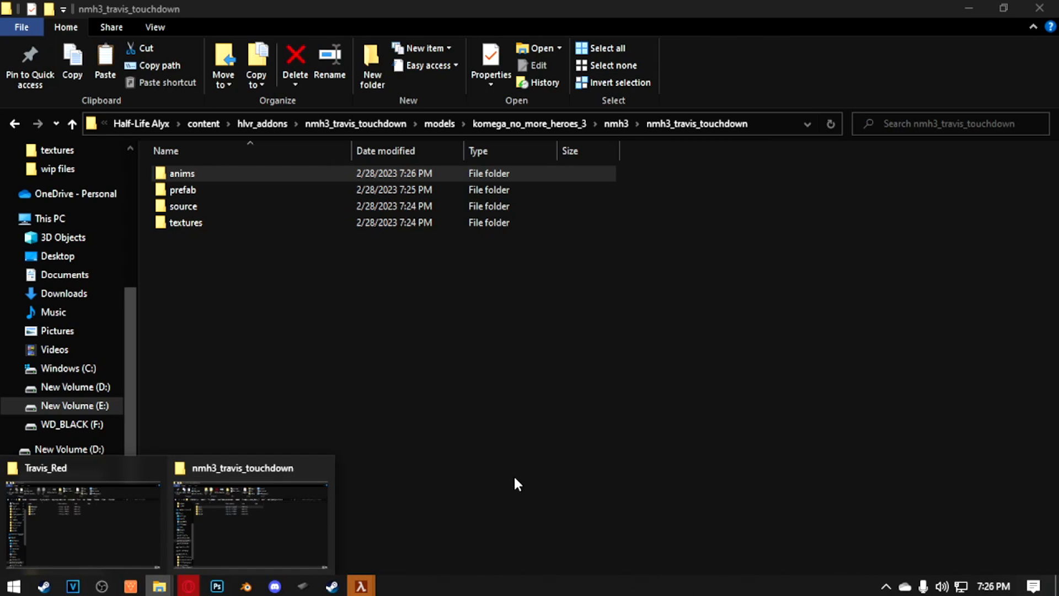
left_click(247, 588)
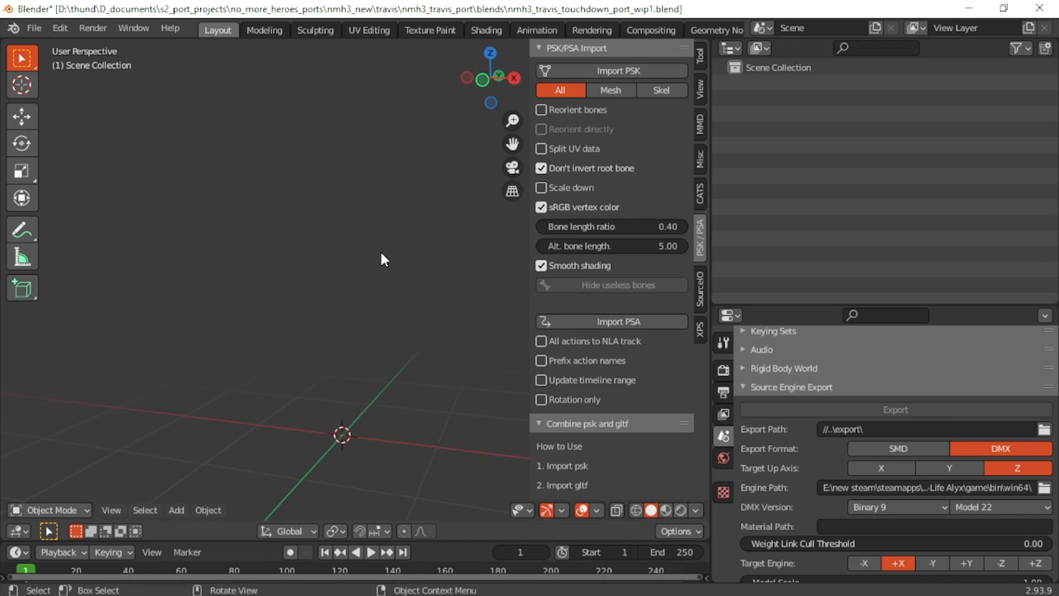
mouse_move(364, 256)
middle_mouse_down()
mouse_move(325, 252)
mouse_move(346, 257)
middle_mouse_up()
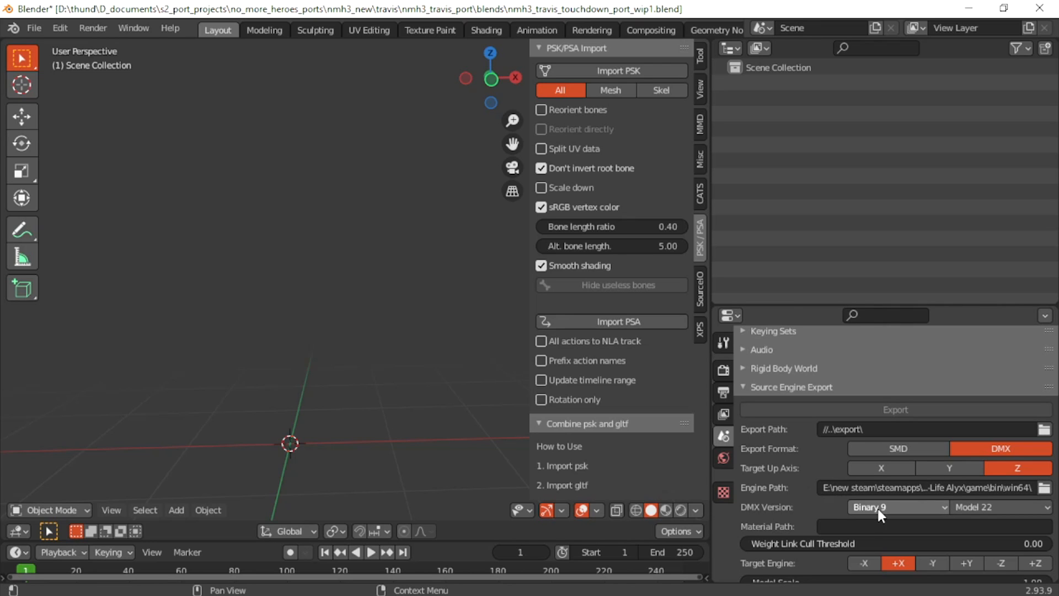
left_click(1044, 488)
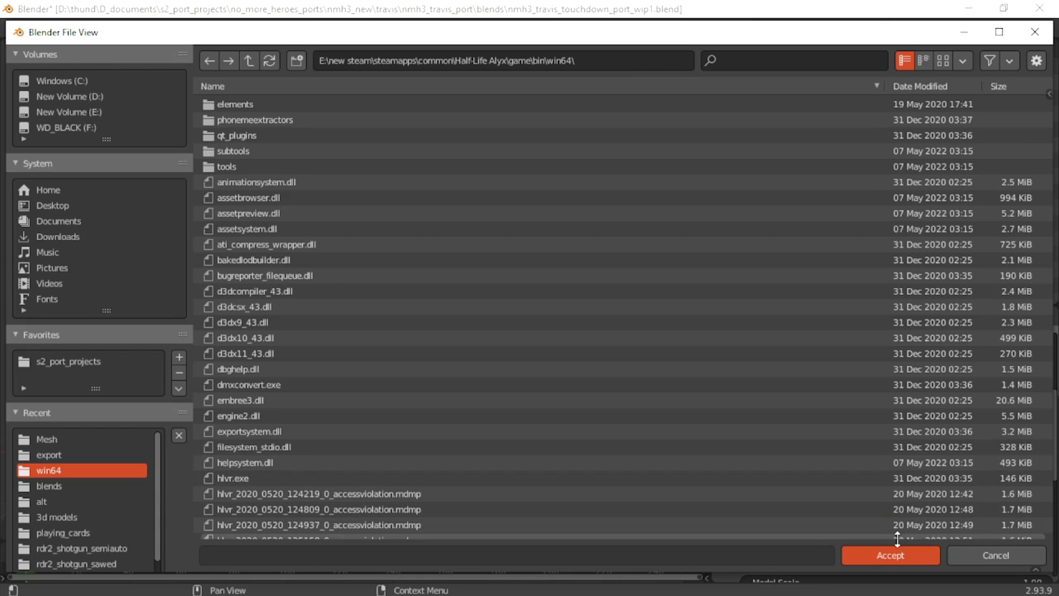
left_click(887, 554)
- Set the Source Engine Export path to the export folder inside nmh3_travis_port
left_click(1043, 429)
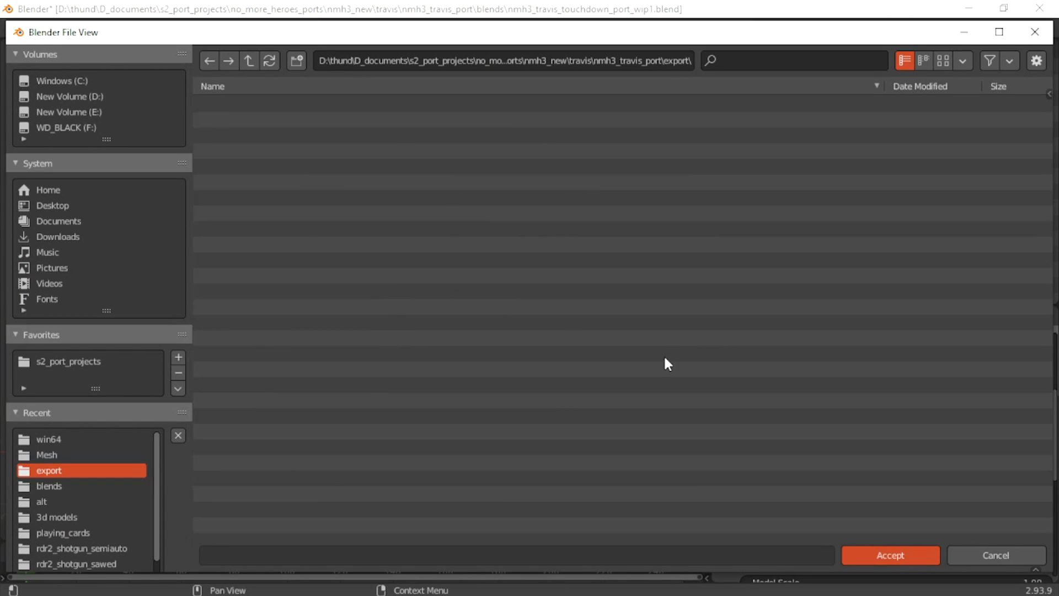
left_click(847, 549)
scroll(344, 331, "down", 5)
scroll(345, 333, "up", 6)
middle_click_drag(362, 311, 357, 320)
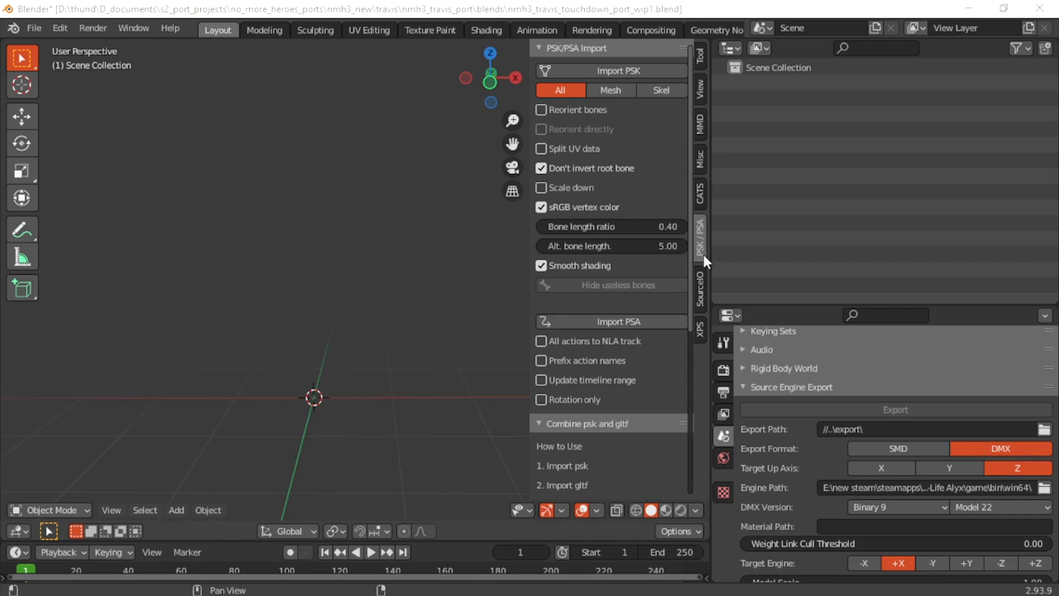
- Browse the PSK files in the Travis_Red Mesh folder through the PSK import browser and close it without importing
left_click(599, 68)
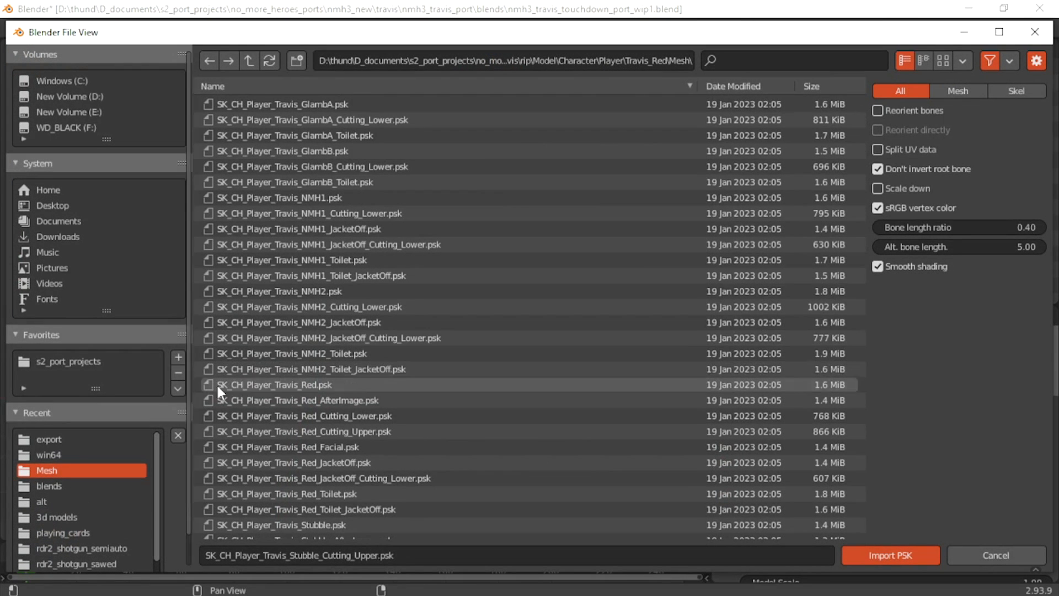
scroll(353, 310, "down", 4)
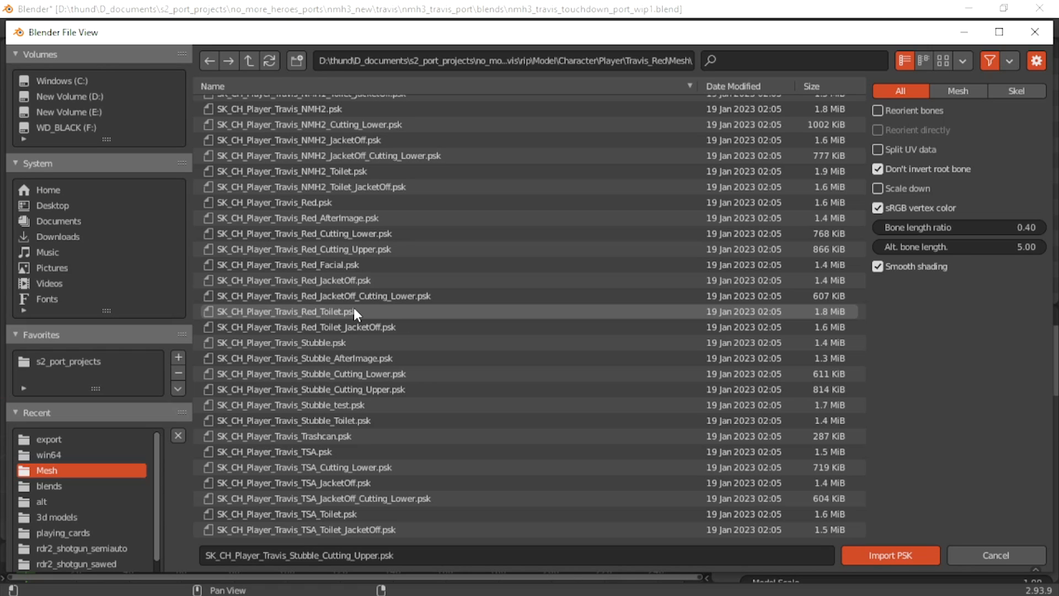
scroll(316, 303, "up", 5)
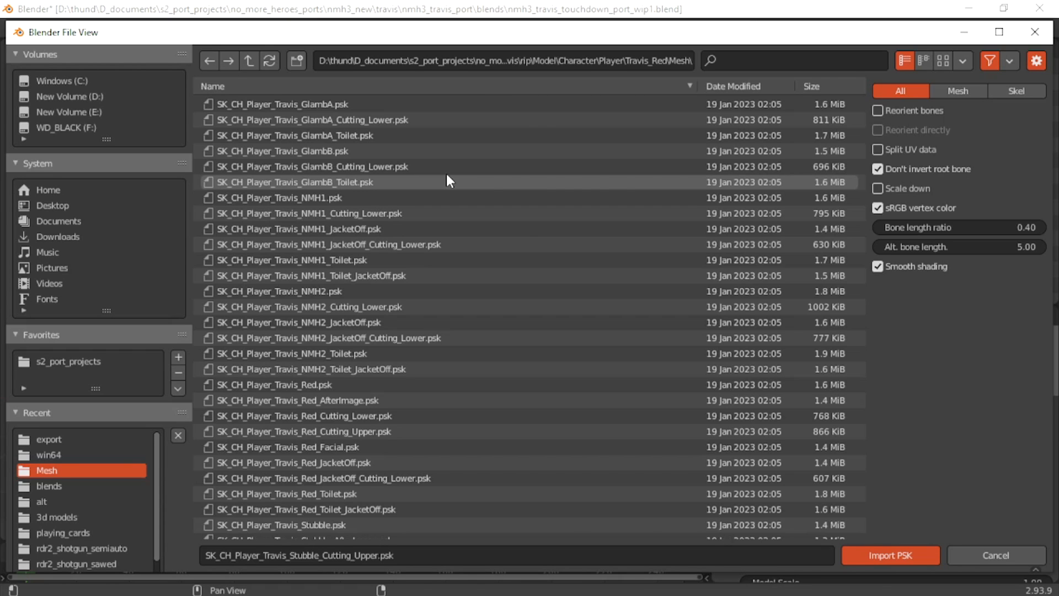
key("Escape")
- Examine the imported Travis model and its overlapping armatures in the viewport
middle_click_drag(355, 152, 363, 209, "shift")
scroll(257, 206, "up", 2)
scroll(257, 207, "down", 1)
scroll(362, 210, "down", 6)
middle_click_drag(205, 299, 253, 297)
scroll(252, 297, "up", 2)
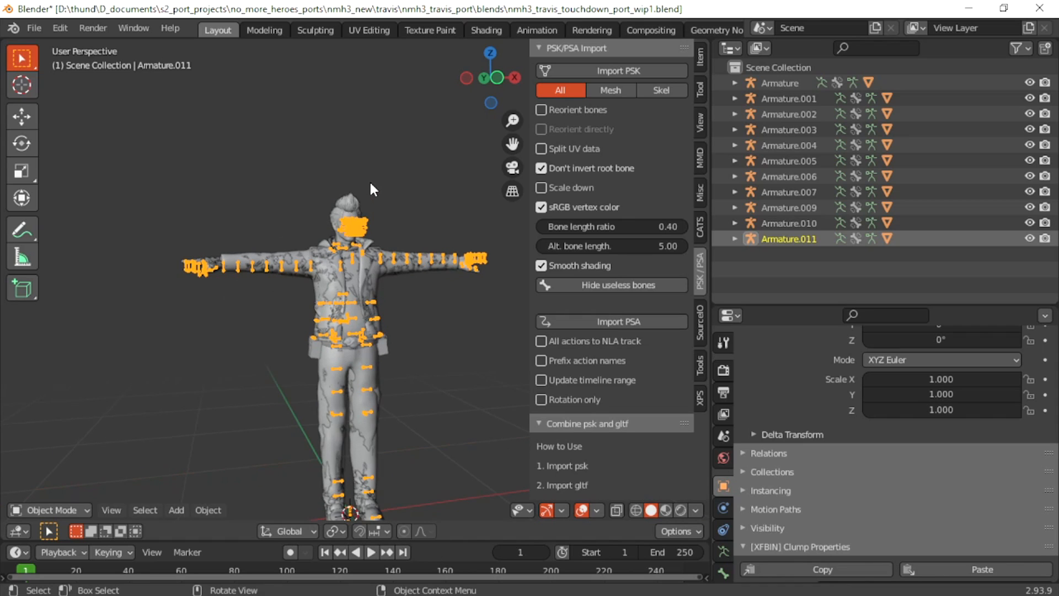
middle_click_drag(363, 198, 377, 229)
scroll(377, 229, "up", 1)
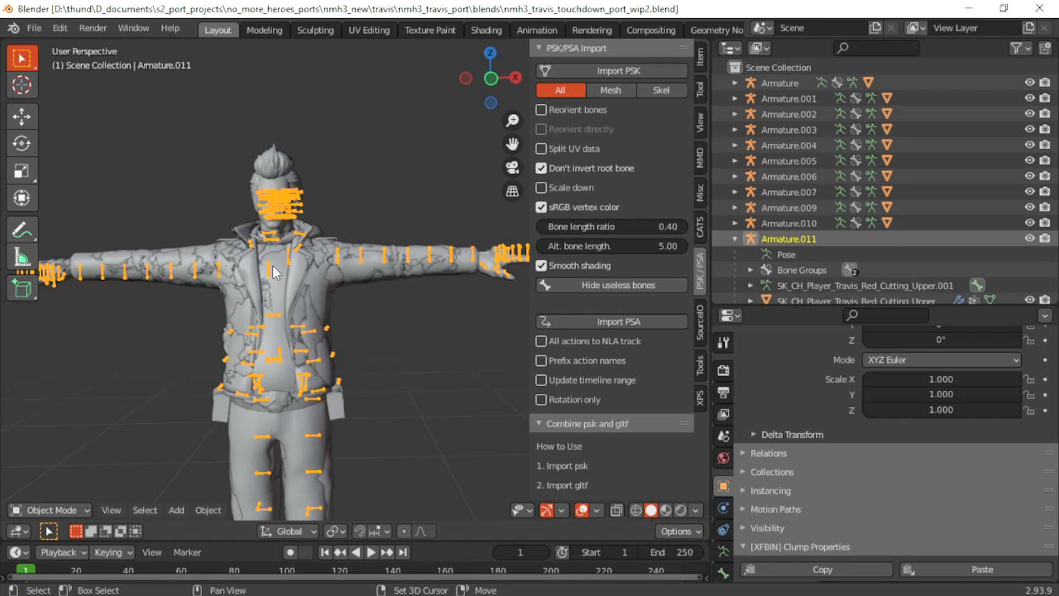
middle_click_drag(272, 265, 329, 274, "shift")
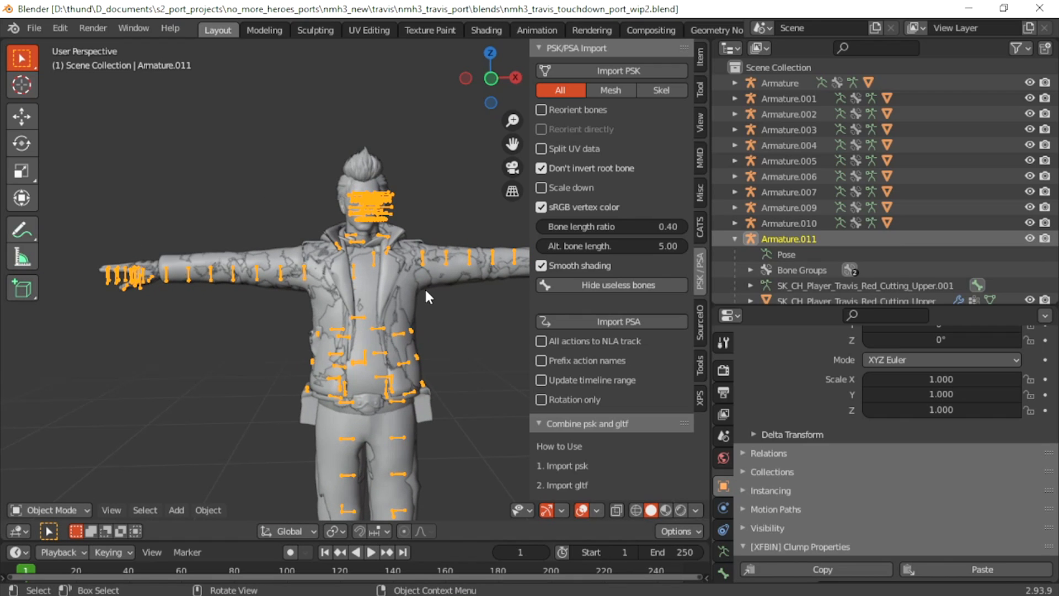
middle_click_drag(425, 290, 370, 292, "shift")
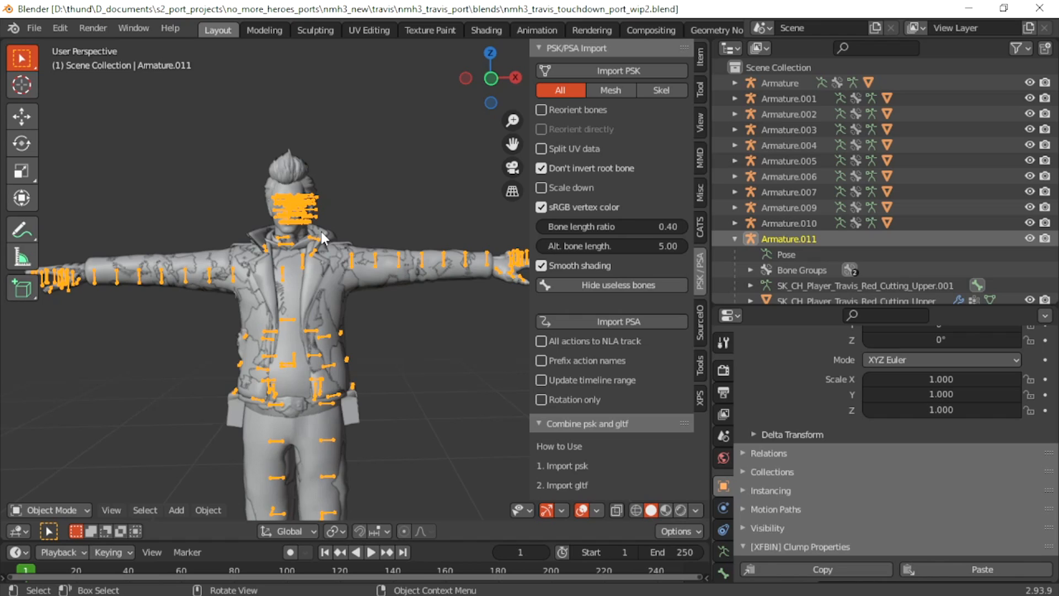
- Inspect the armatures in the outliner, including the SK_CH_Player_Travis_Red_Cutting_Upper mesh under Armature.011, and select the first armature
left_click(781, 84)
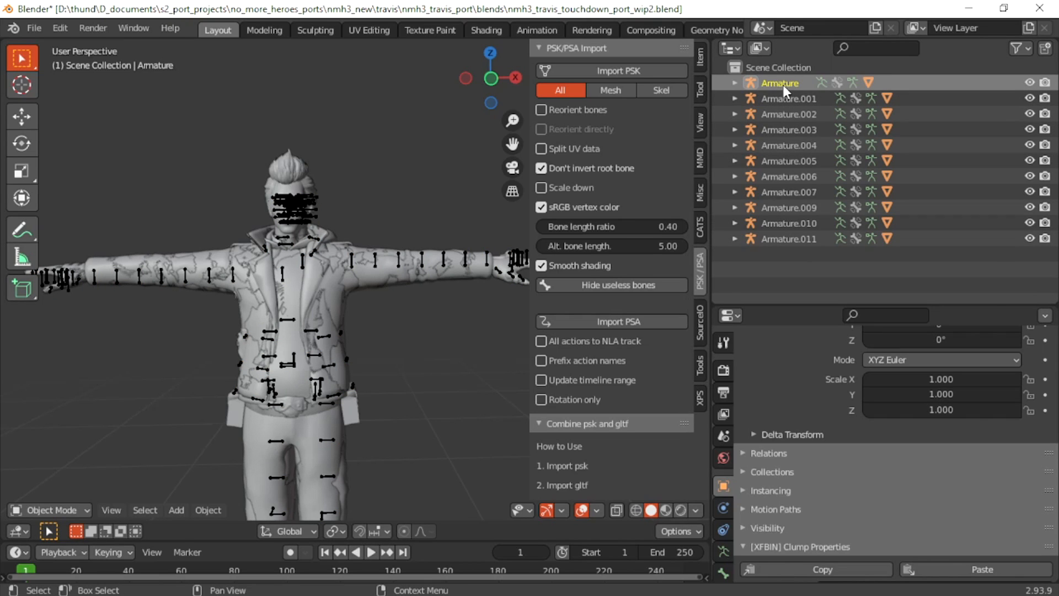
key("ctrl+z")
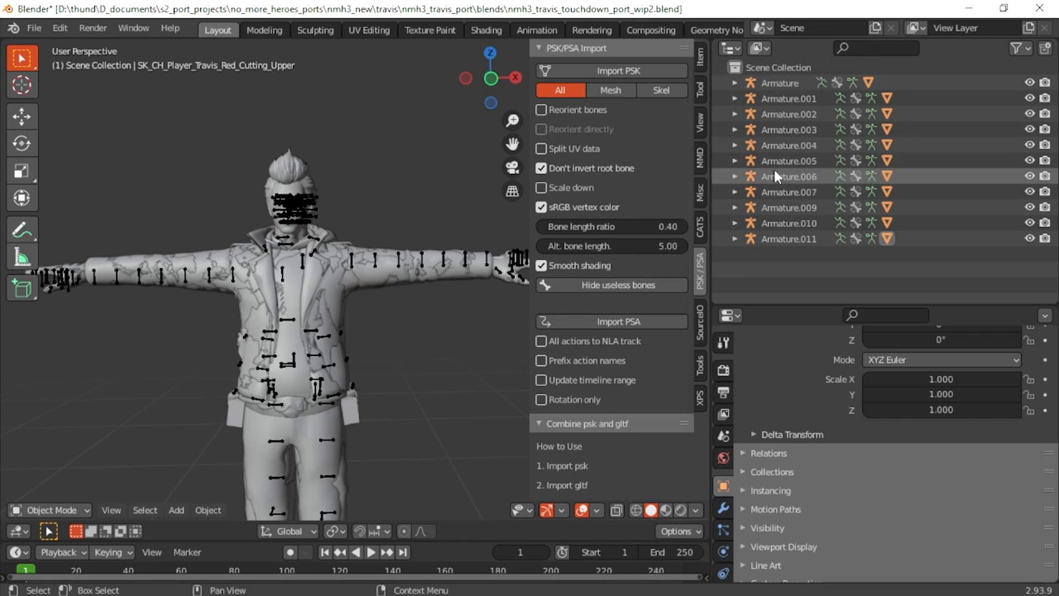
left_click(769, 240)
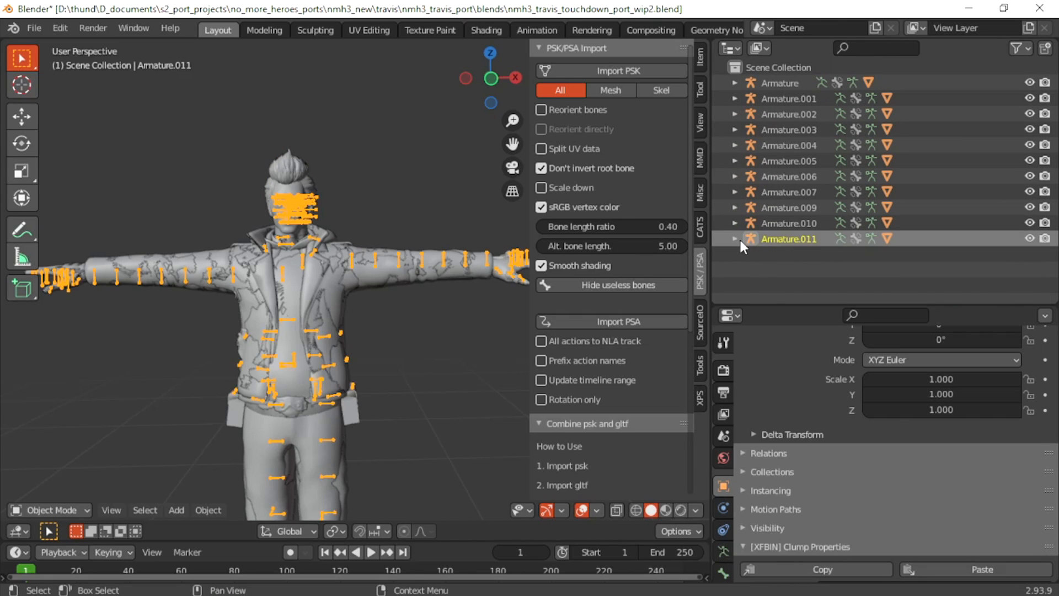
left_click(735, 238)
left_click(794, 298)
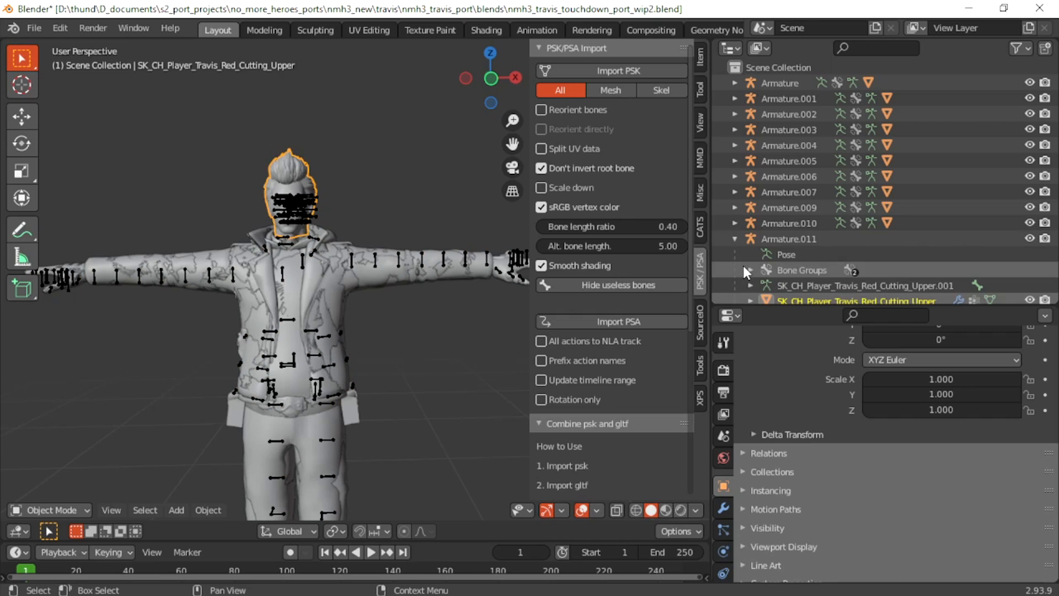
left_click(735, 239)
left_click(792, 297)
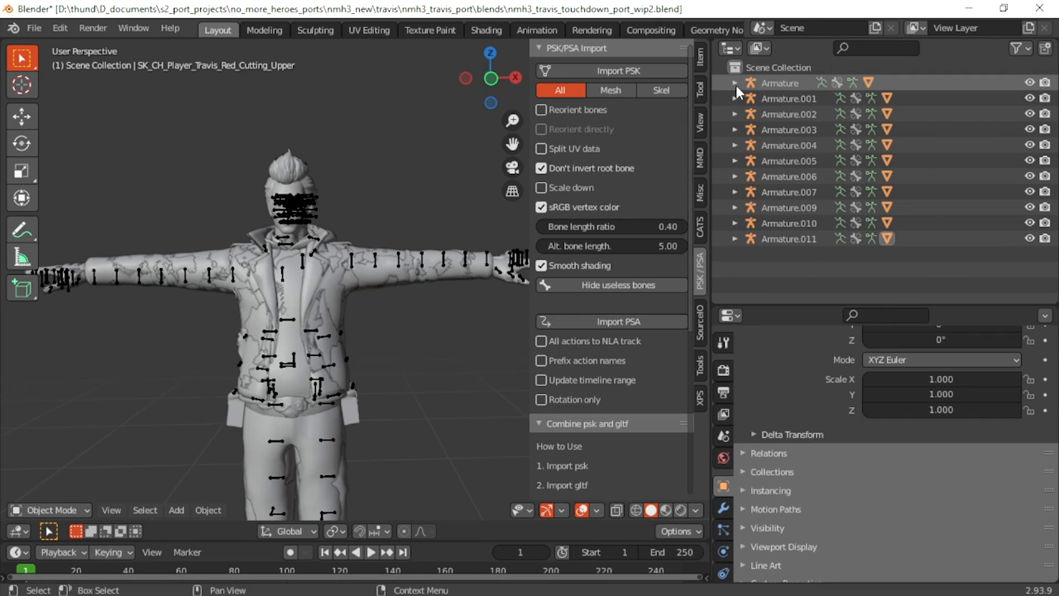
left_click(784, 81)
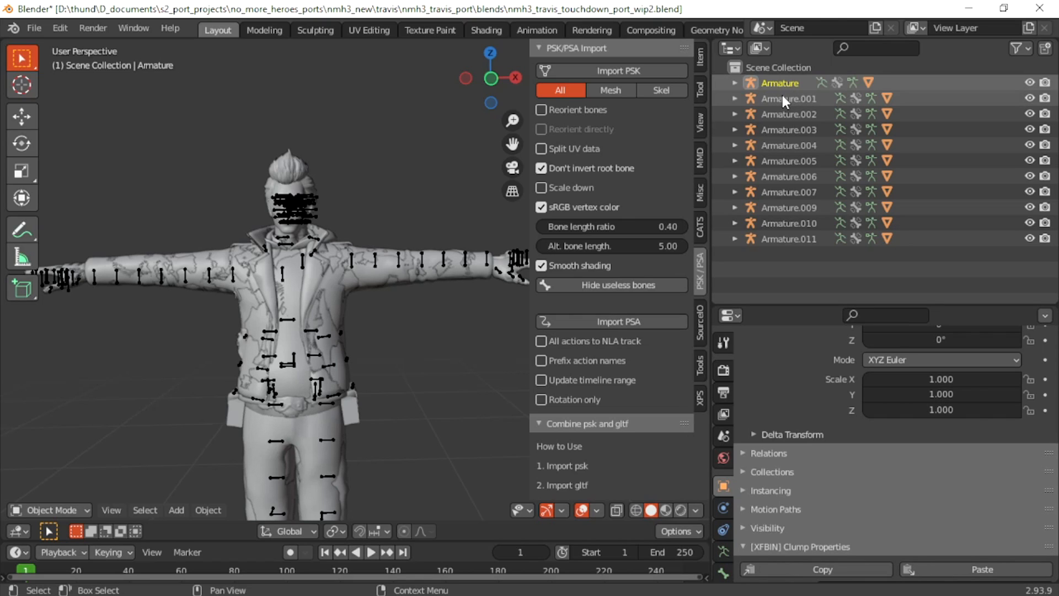
- Add Armature.001 to the selected first armature and join the two into one armature
left_click(782, 98, "ctrl")
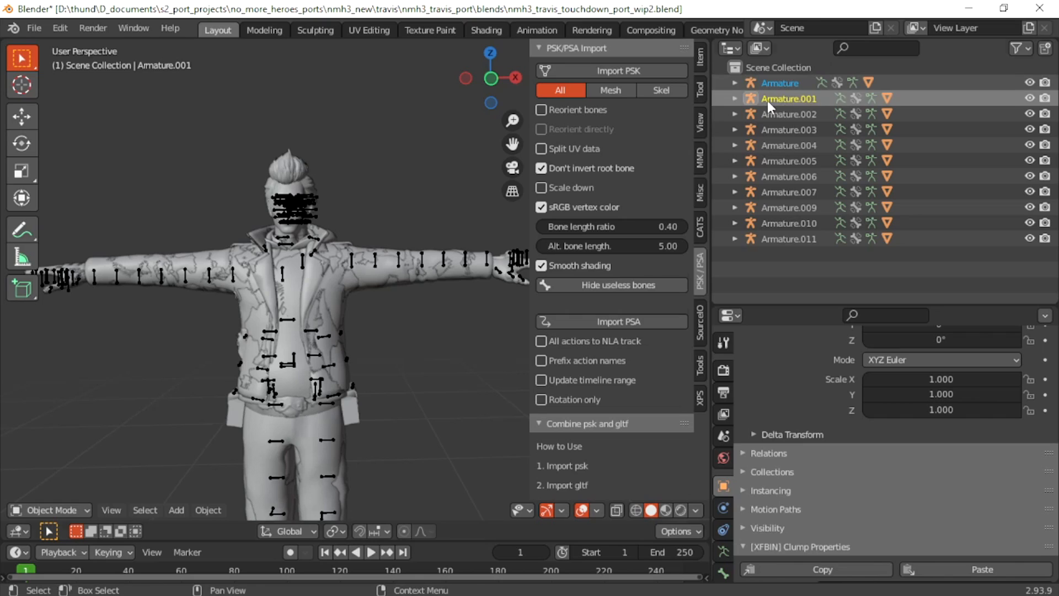
key("ctrl")
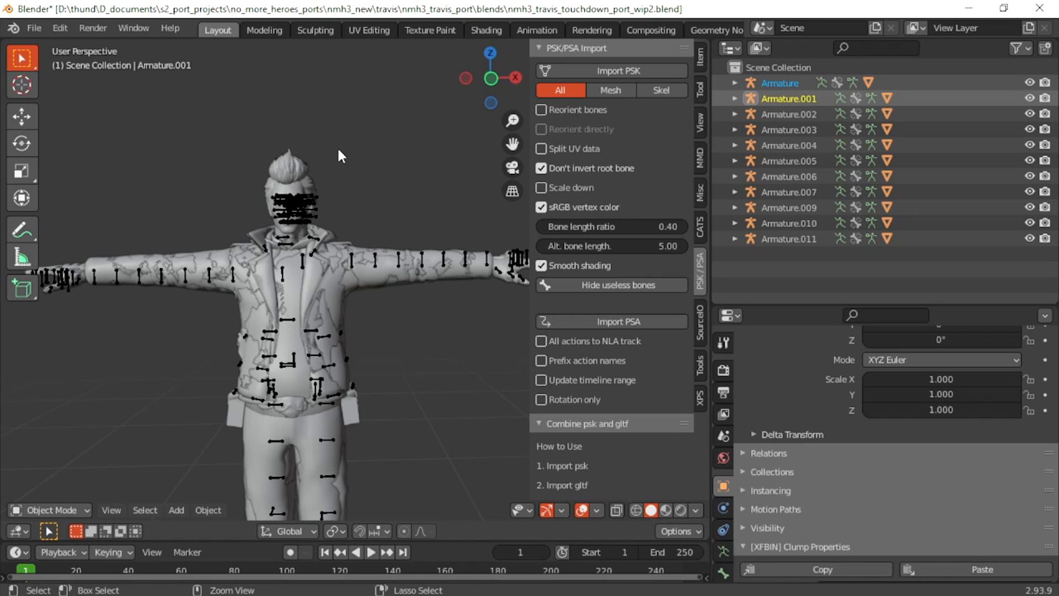
key("ctrl+j")
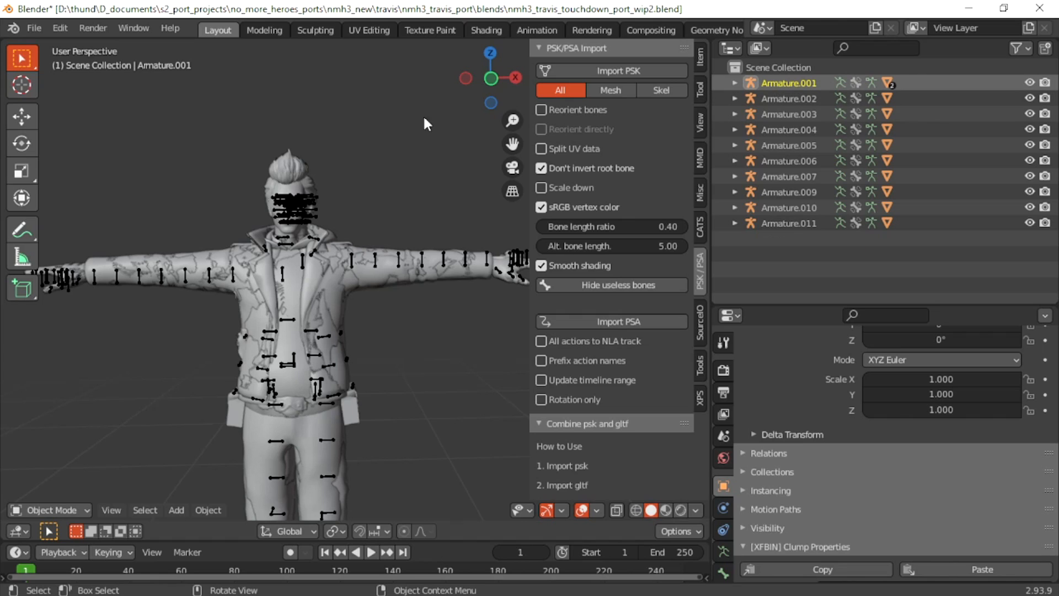
- Examine the GlambA and GlambB Cutting_Lower meshes under Armature.001 and compare the Armature modifier on each
left_click(735, 83)
left_click(802, 142)
left_click(796, 157)
left_click(800, 148)
left_click(798, 158)
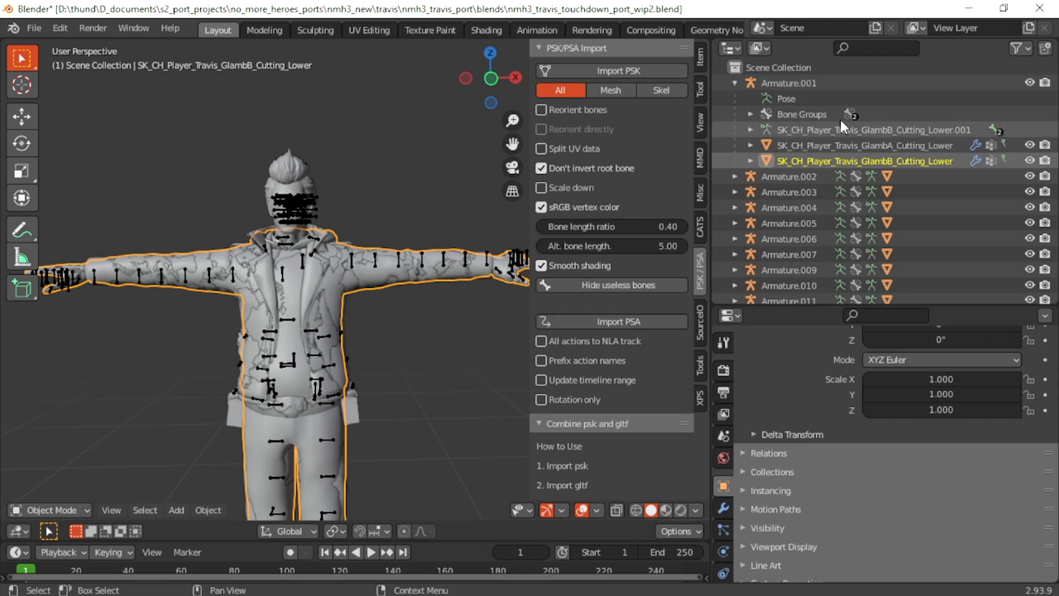
left_click(732, 83)
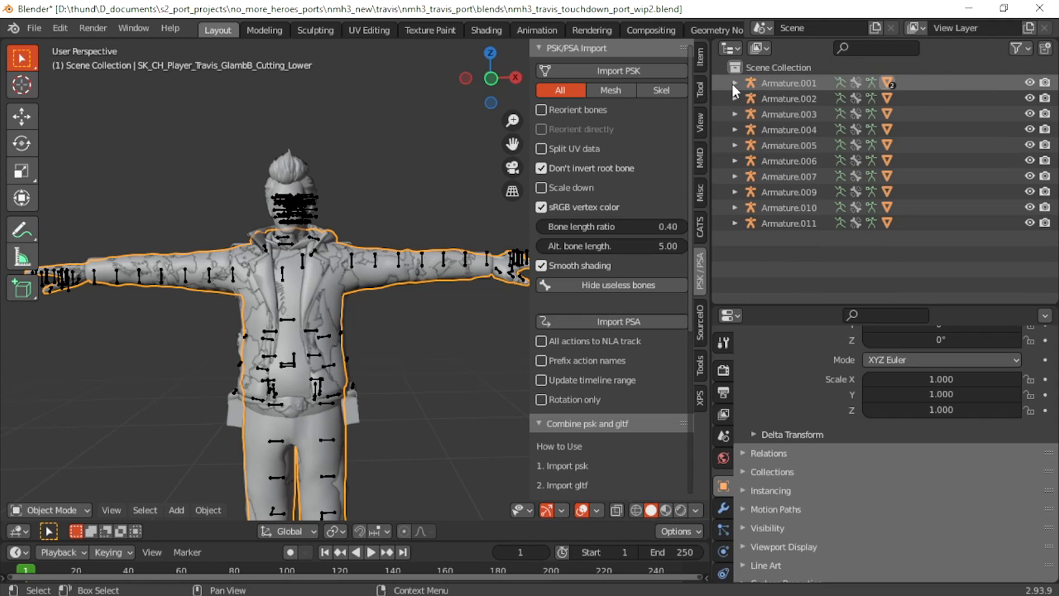
left_click(735, 83)
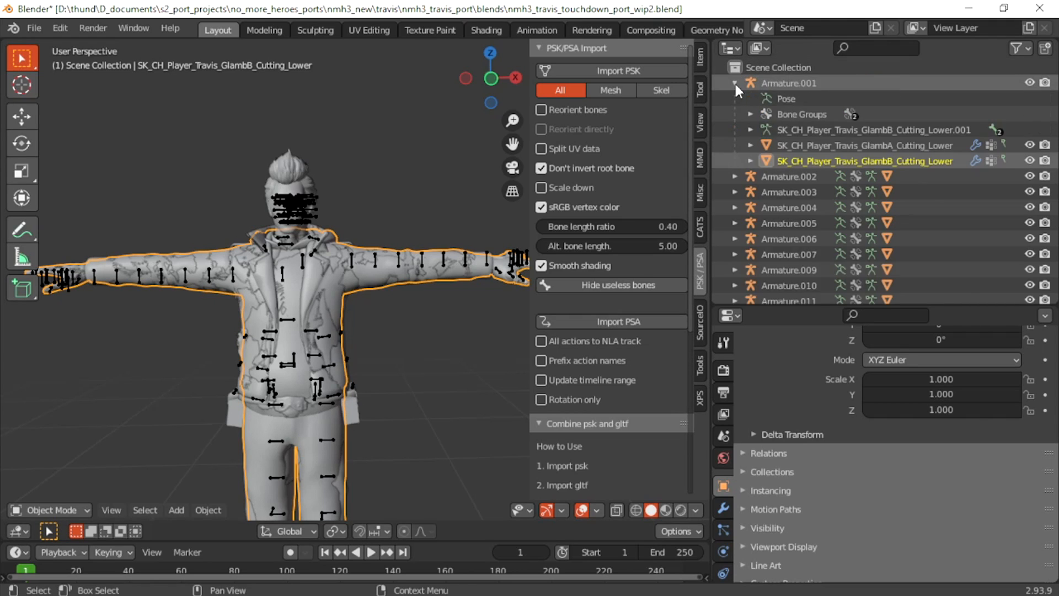
left_click(820, 147)
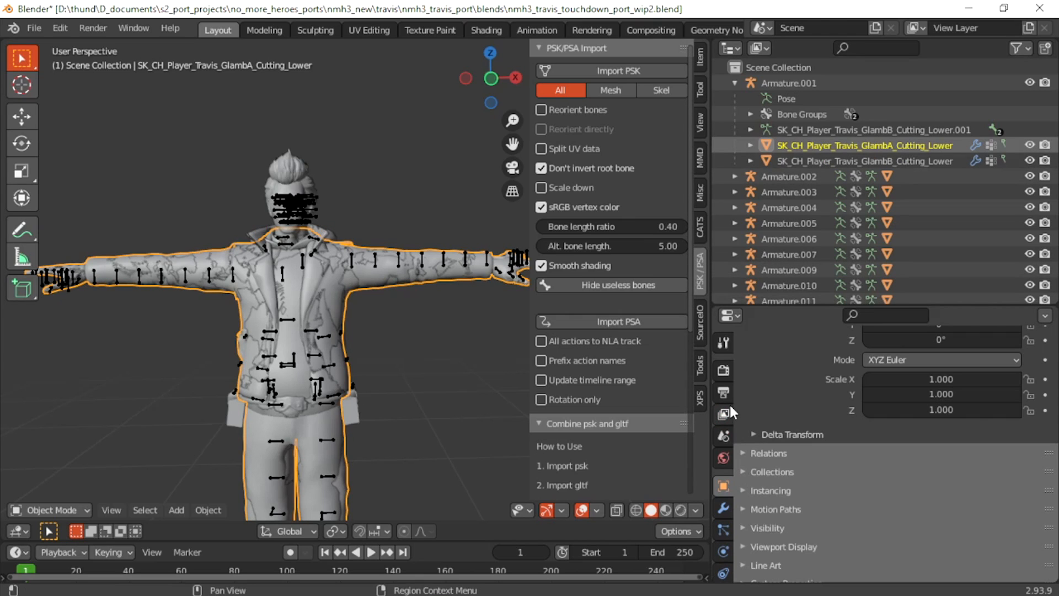
left_click(720, 506)
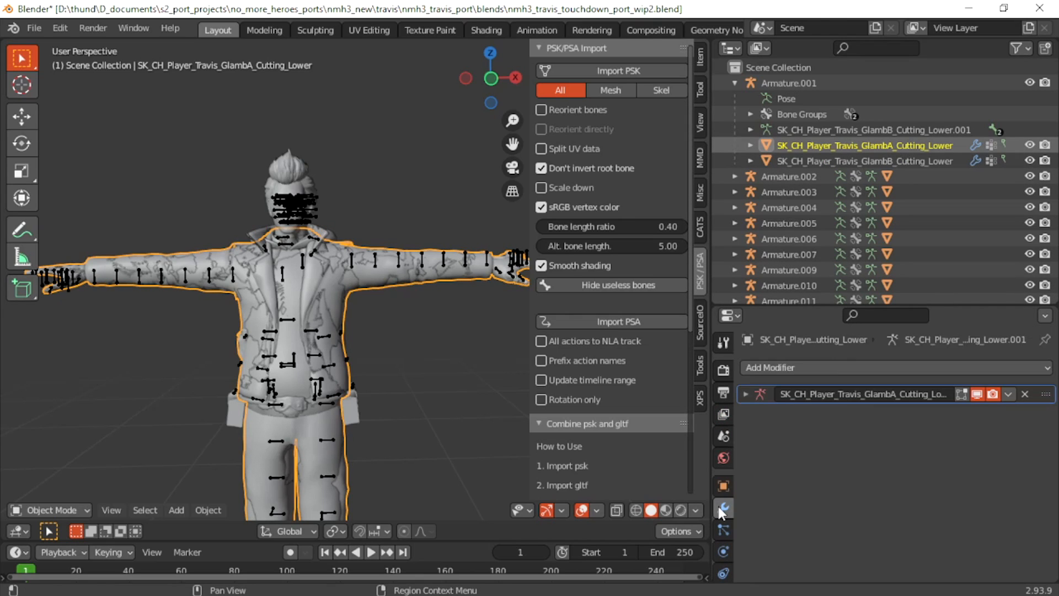
left_click(746, 393)
left_click(809, 160)
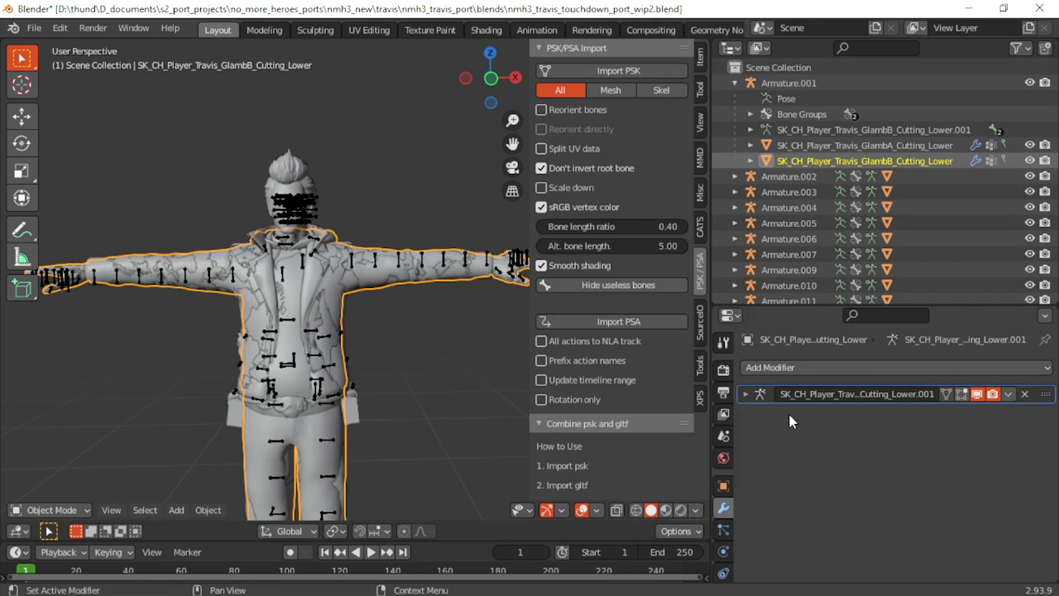
left_click(744, 394)
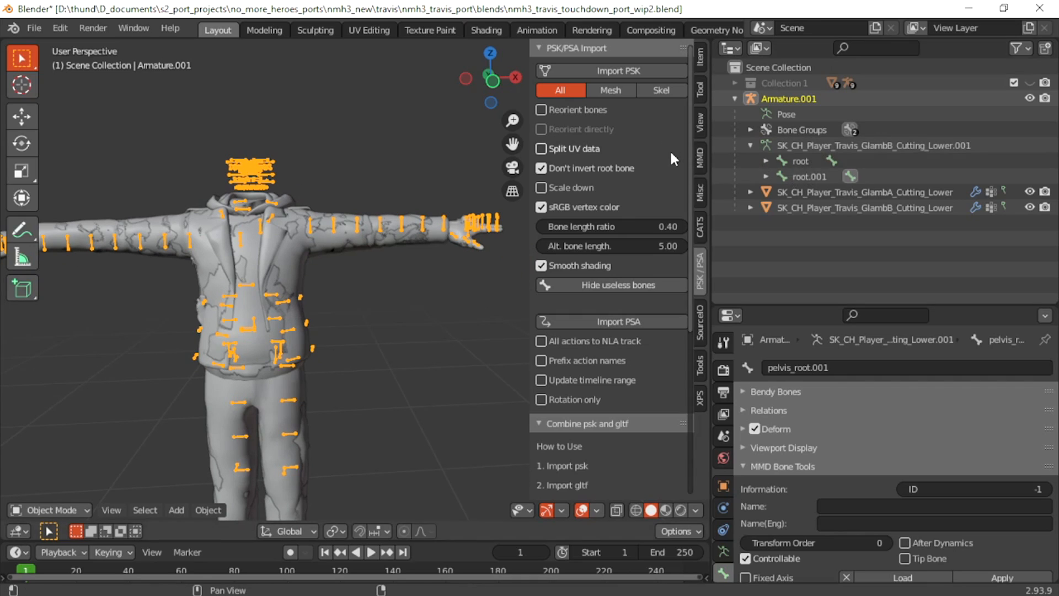
- Examine the bone hierarchy under root.001 and filter the outliner by "." to look for duplicate bones
left_click(765, 176)
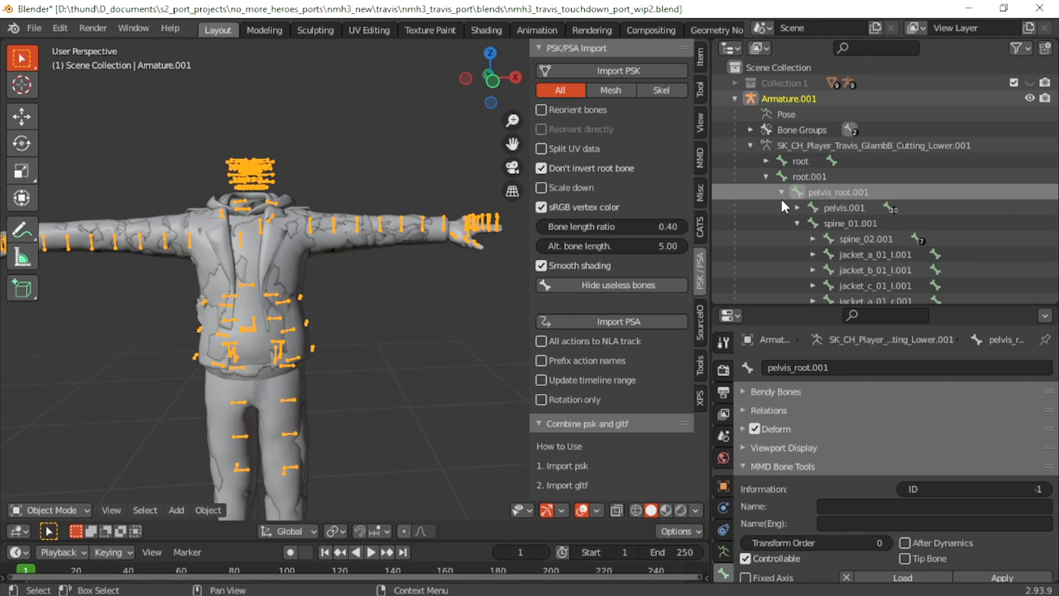
left_click(806, 176)
scroll(852, 254, "down", 5)
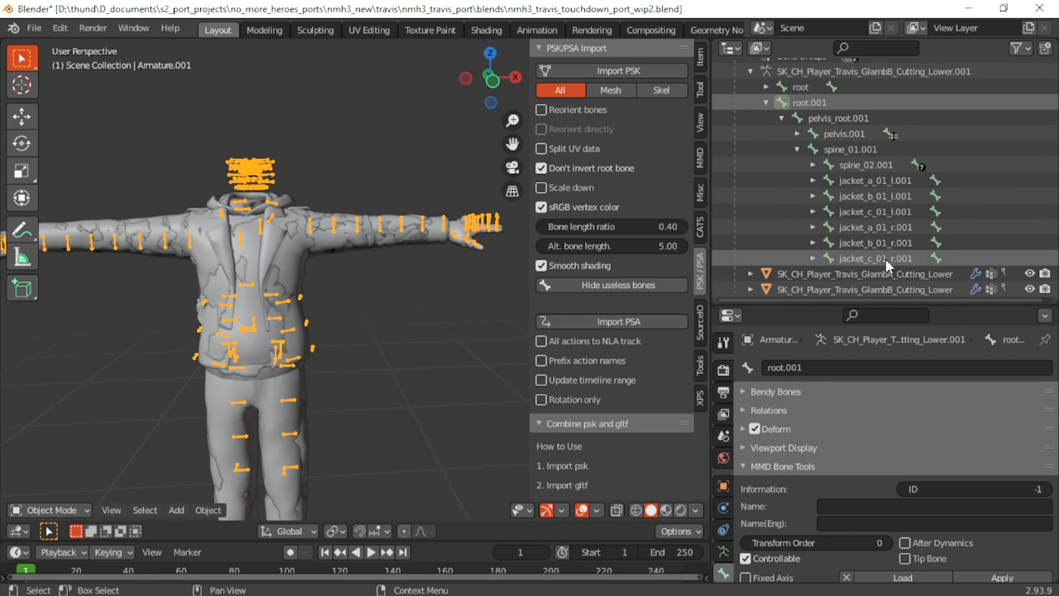
left_click(812, 257)
left_click(869, 47)
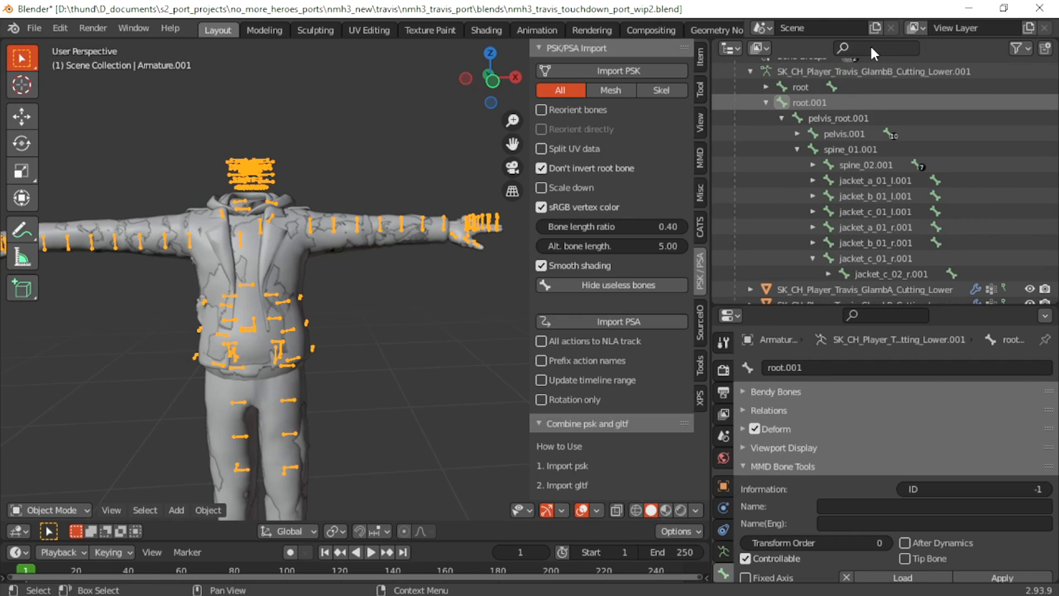
type(".")
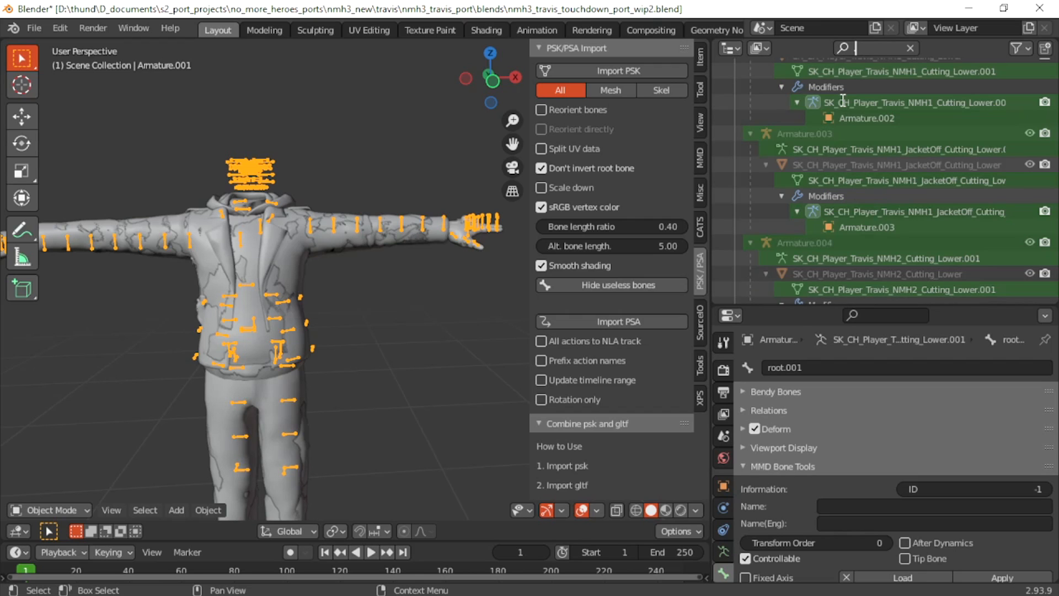
key("Return")
scroll(905, 157, "up", 2)
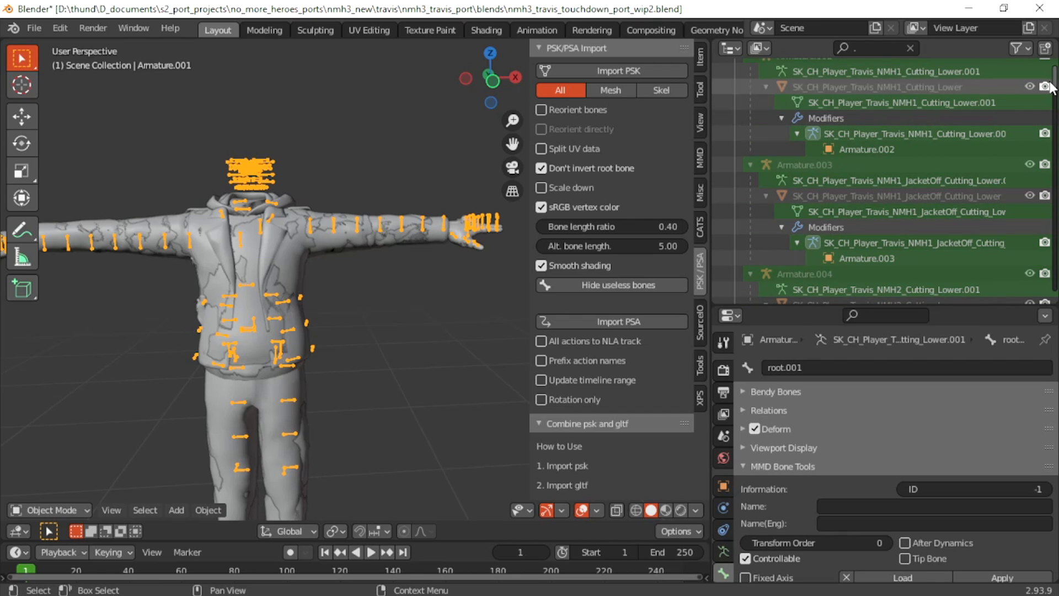
left_click_drag(1054, 75, 1056, 133)
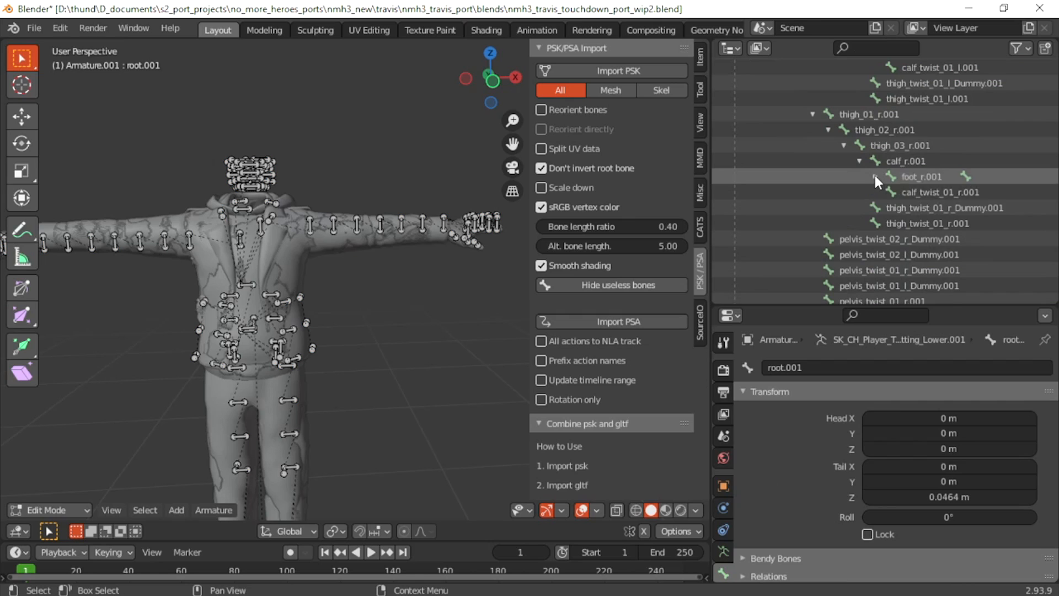
- Delete the duplicate bones from root.001 through spine_01.001 in Armature.001
left_click(875, 177)
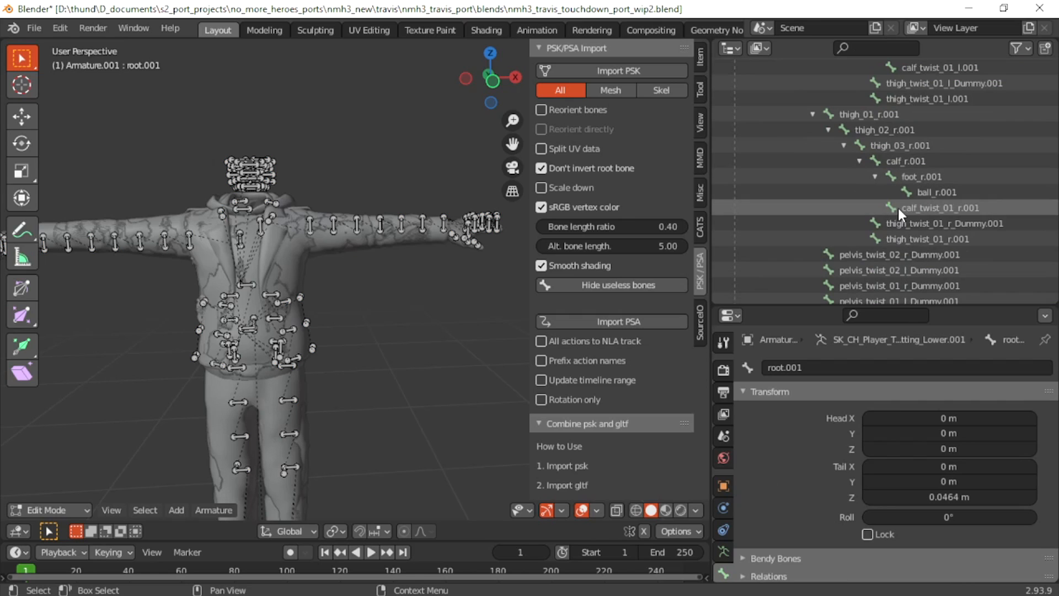
scroll(927, 264, "down", 5)
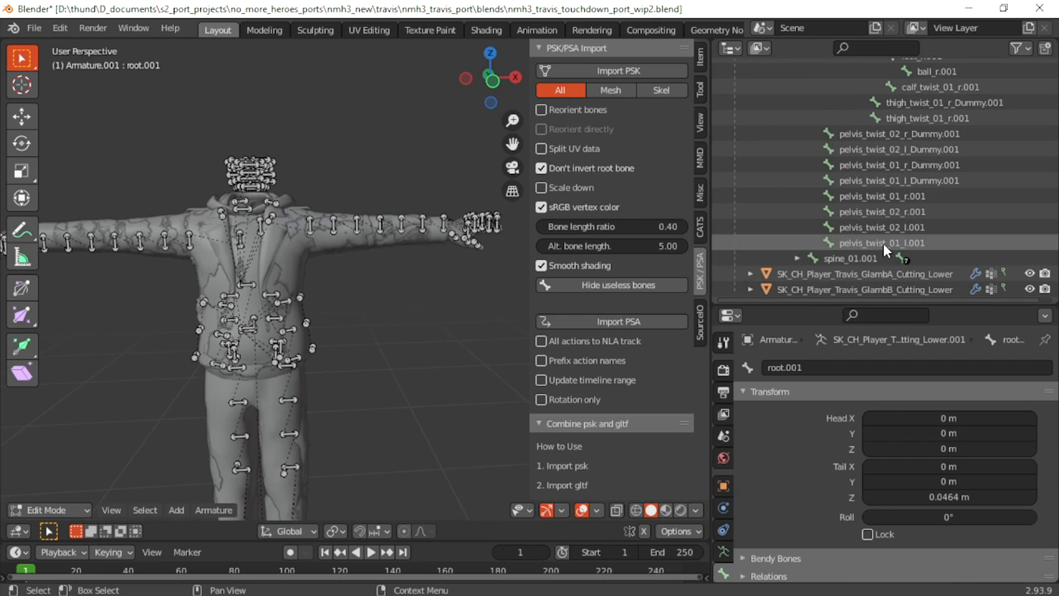
left_click(862, 253)
scroll(863, 253, "up", 10)
scroll(864, 254, "up", 1)
left_click(809, 175, "shift")
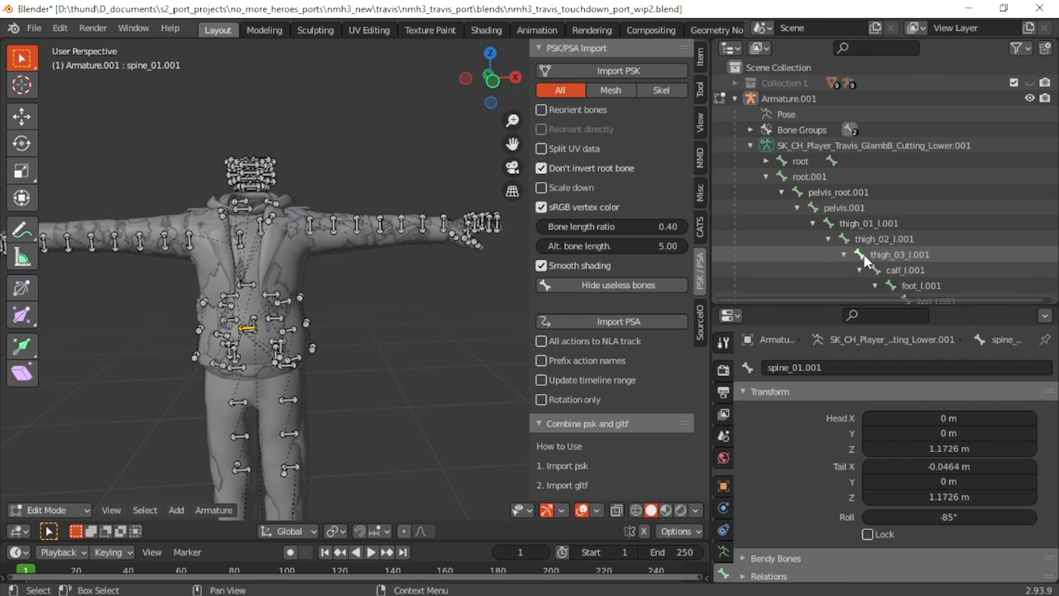
key("x")
left_click(219, 214)
- Delete the duplicate bones from spine_02.001 through jacket_c_01_r.001
left_click(816, 175)
scroll(846, 246, "down", 15)
left_click(838, 258, "shift")
key("x")
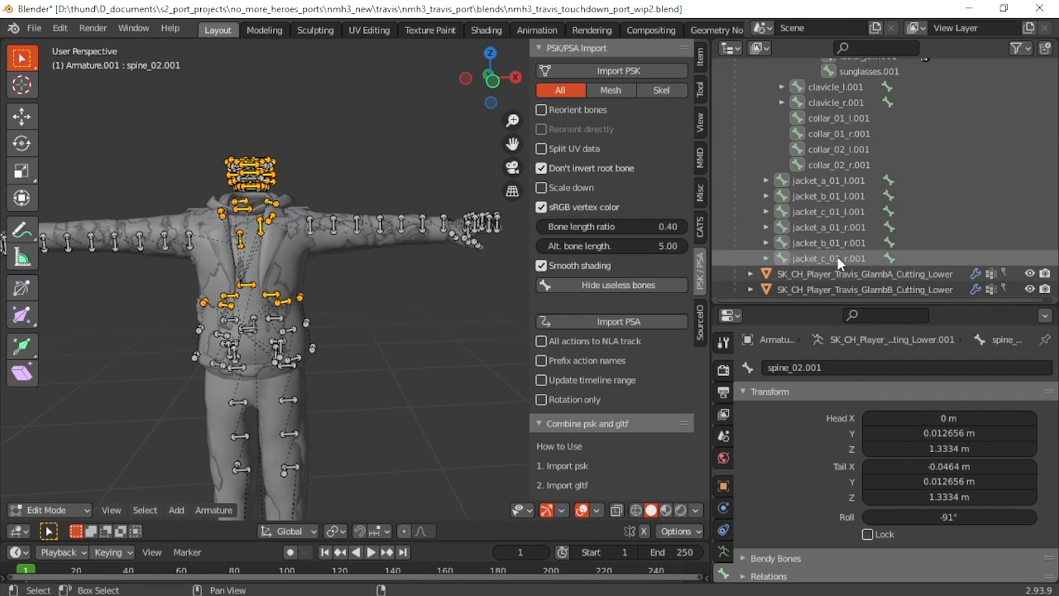
left_click(297, 225)
- Delete the successive ranges of duplicate .001 bones that remain listed below the root bone in the armature hierarchy
left_click(832, 258)
scroll(820, 256, "up", 10)
left_click(817, 165, "shift")
key("x")
left_click(241, 183)
left_click(816, 164)
scroll(816, 187, "down", 10)
left_click(817, 257, "shift")
key("x")
left_click(254, 185)
scroll(847, 162, "up", 2)
left_click(822, 177)
scroll(828, 209, "down", 2)
left_click(828, 258, "shift")
key("x")
- Delete the duplicate right-hand bones from weapon_r.001 through pinky_03_r.001, along with the last leftover duplicates
scroll(831, 121, "down", 2)
left_click(839, 258, "shift")
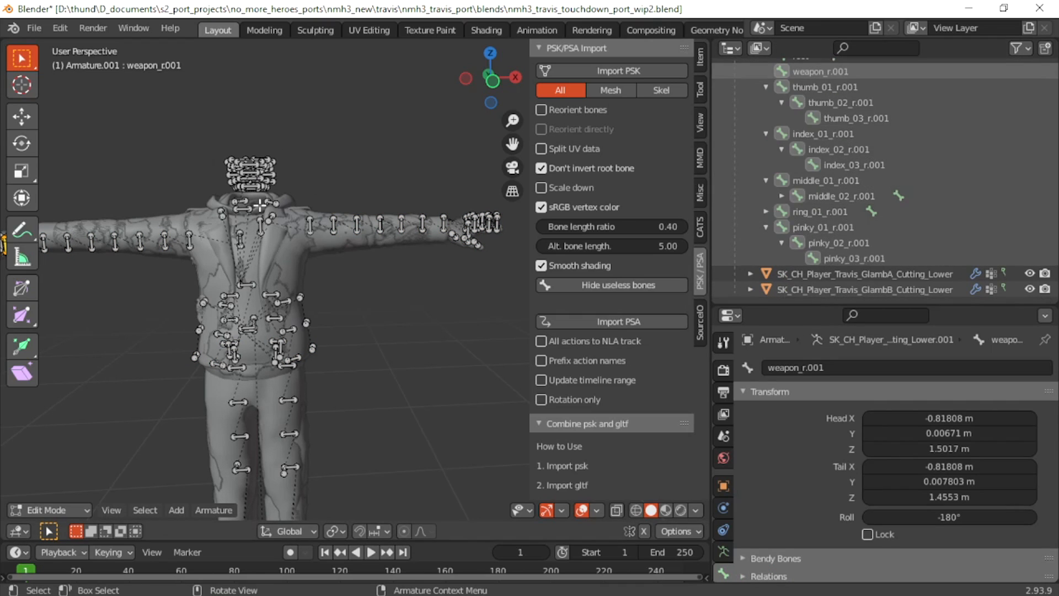
key("x")
left_click(259, 206)
left_click(826, 177)
left_click(838, 207, "shift")
key("x")
left_click(292, 197)
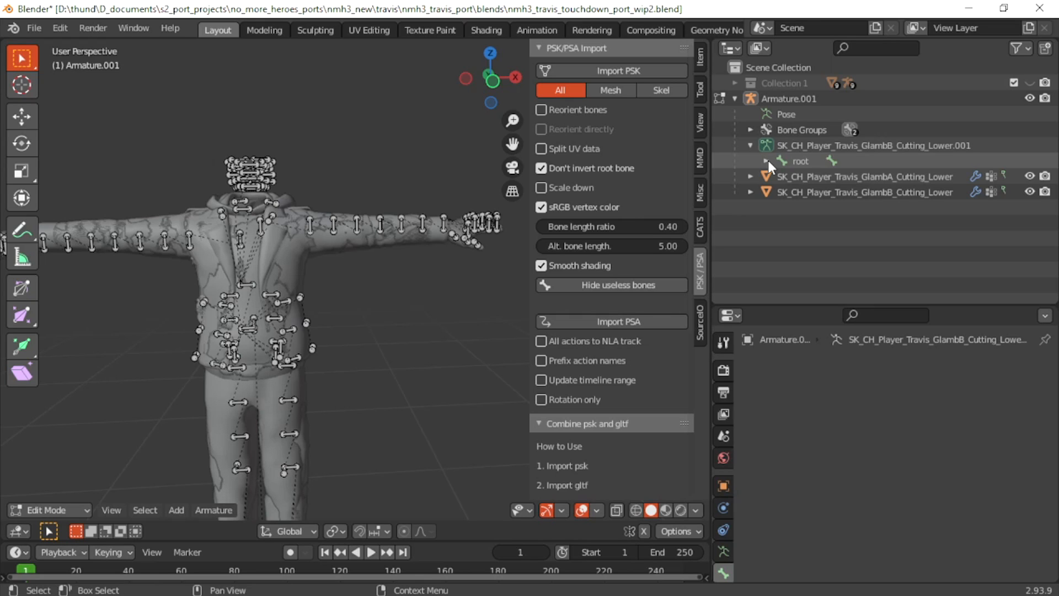
- Examine the remaining bone hierarchy from root through pelvis and spine_01, and collapse it again
left_click(766, 161)
left_click(795, 191)
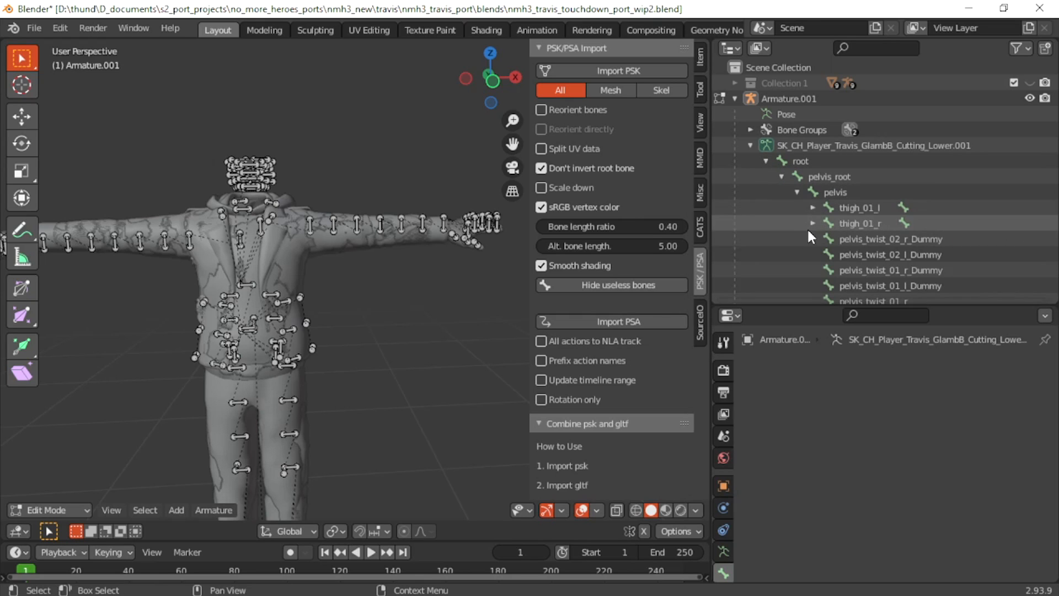
scroll(849, 259, "down", 4)
scroll(859, 271, "down", 3)
scroll(860, 269, "up", 2)
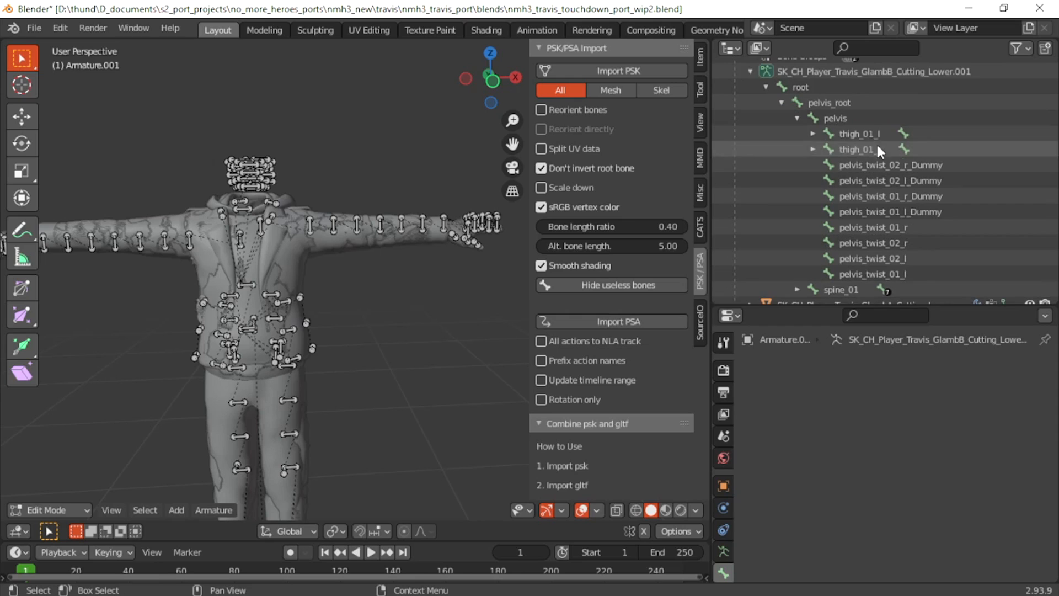
scroll(907, 236, "up", 3)
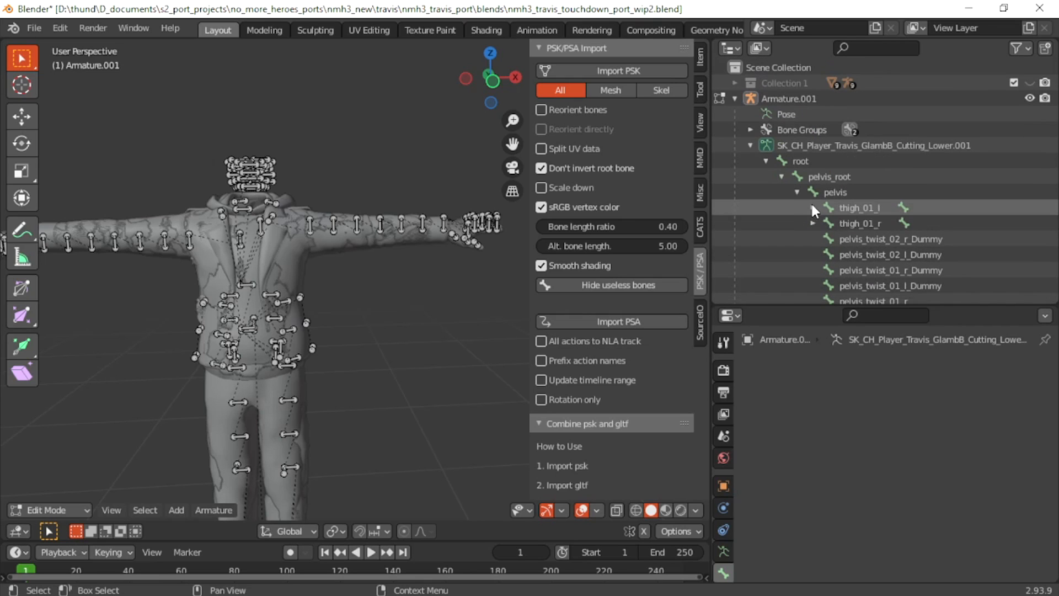
left_click(795, 192)
left_click(781, 176)
left_click(766, 160)
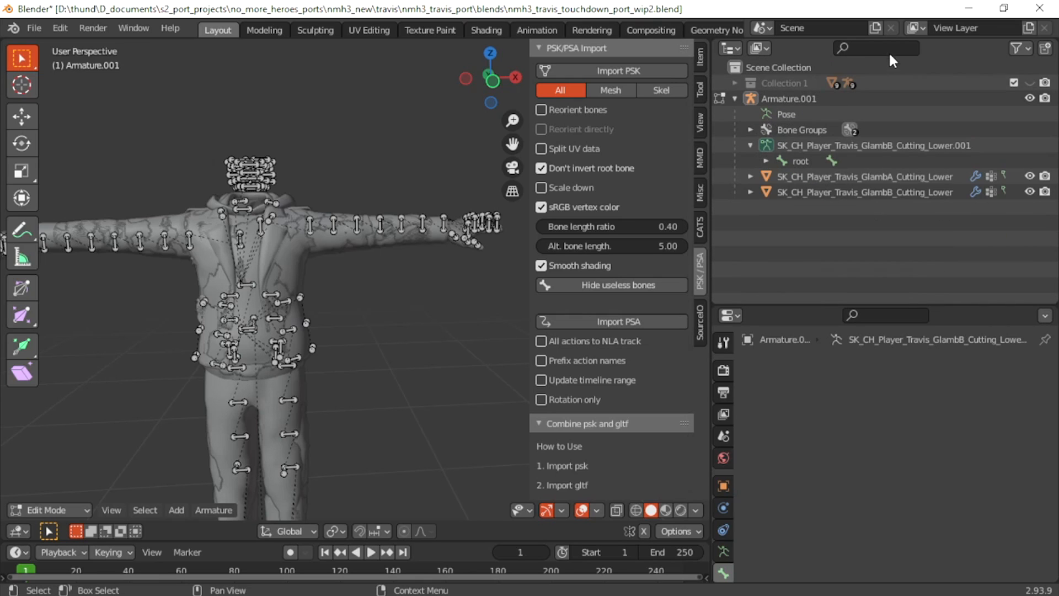
- Search the outliner for ".001", look through the matches for leftover duplicate bones, and clear the filter
type(".001")
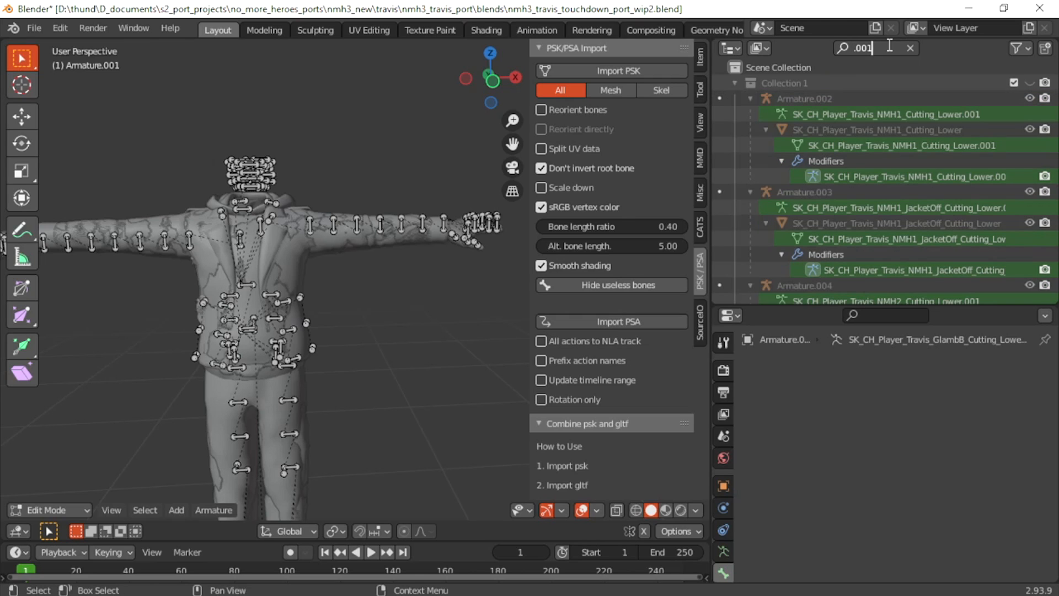
key("Return")
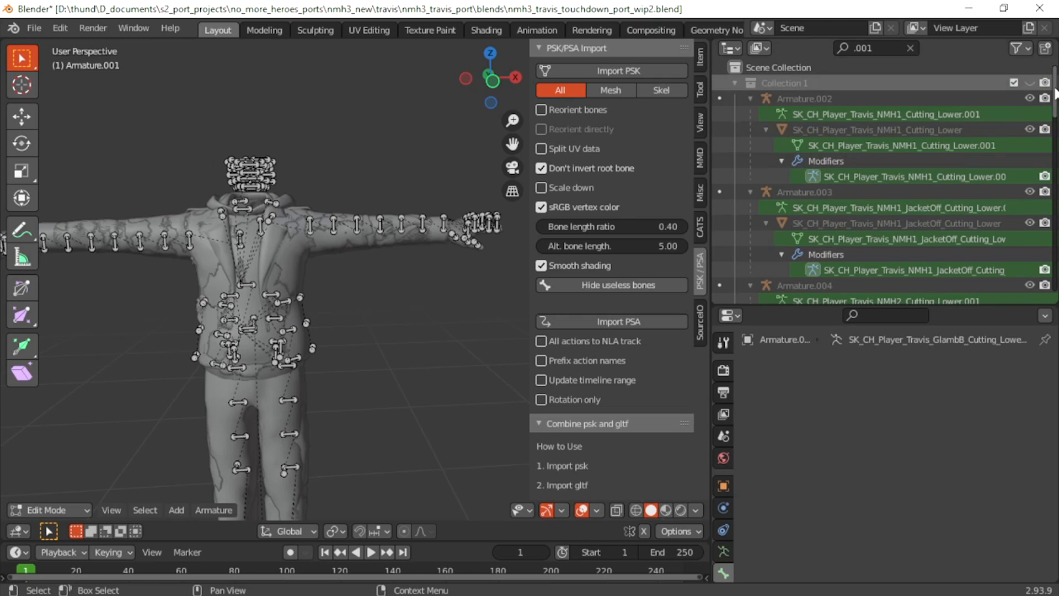
left_click_drag(1054, 90, 1036, 264)
scroll(1038, 269, "up", 15)
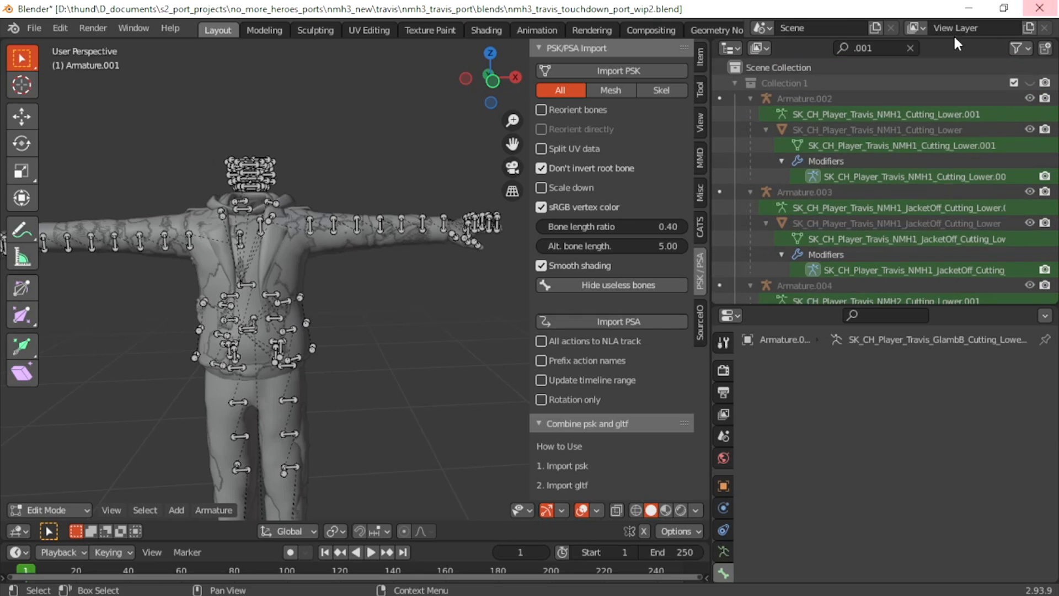
left_click(910, 48)
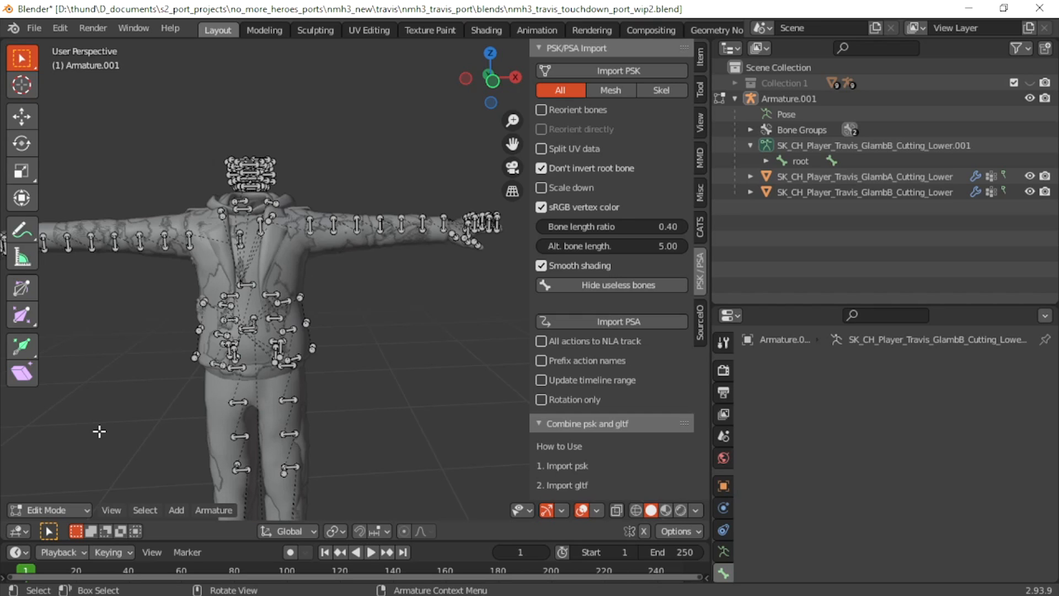
- Switch the armature to Pose Mode and rotate the lowerarm_01_l bone to test how the meshes follow it
left_click(41, 458)
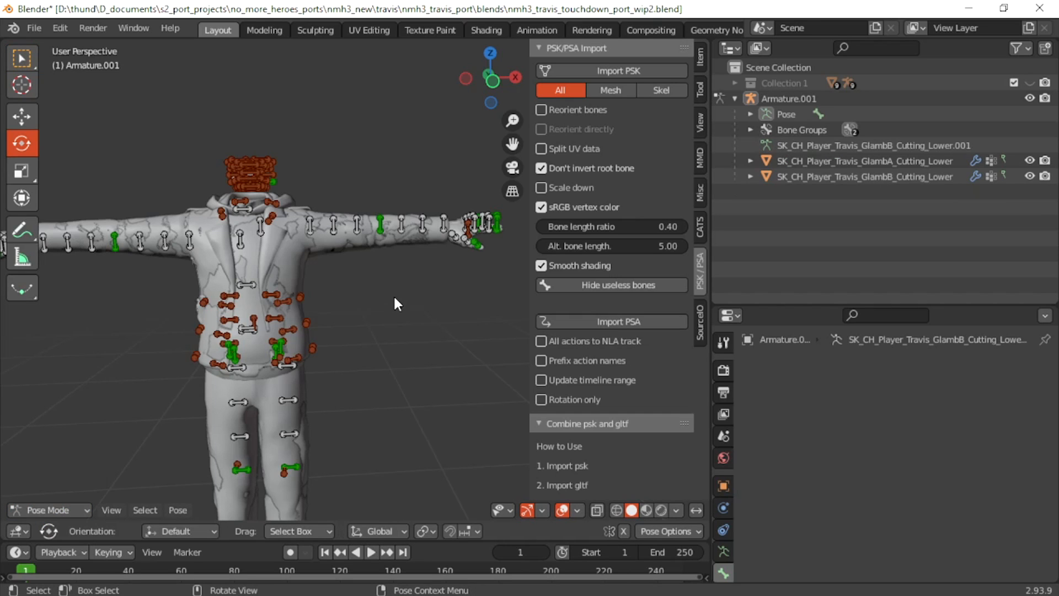
left_click(379, 227)
left_click_drag(359, 175, 334, 121)
key("ctrl+z")
key("z")
middle_click_drag(333, 121, 346, 232)
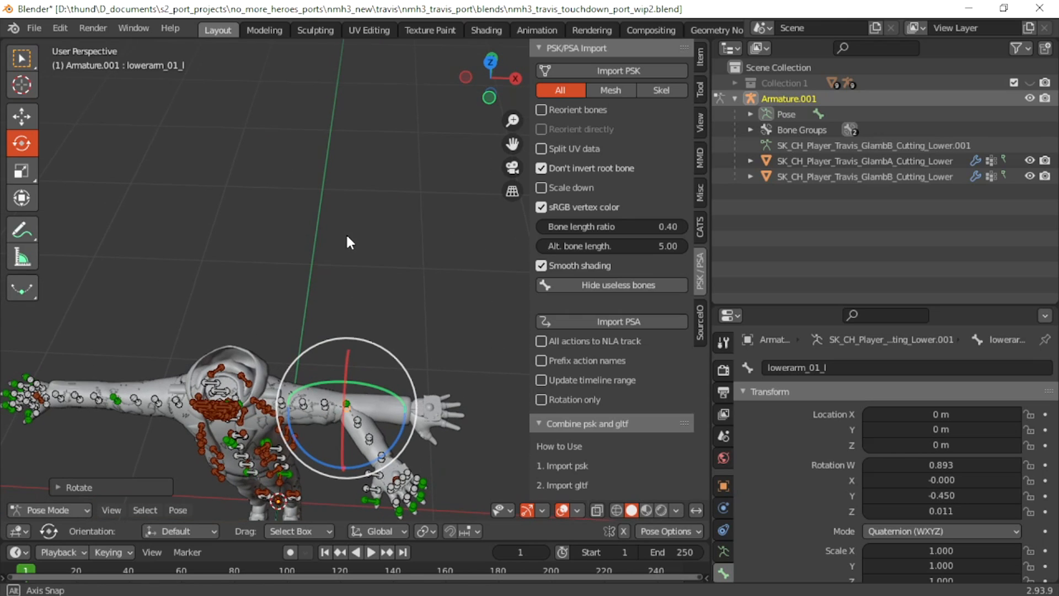
middle_click_drag(445, 368, 353, 239)
left_click_drag(342, 237, 265, 233)
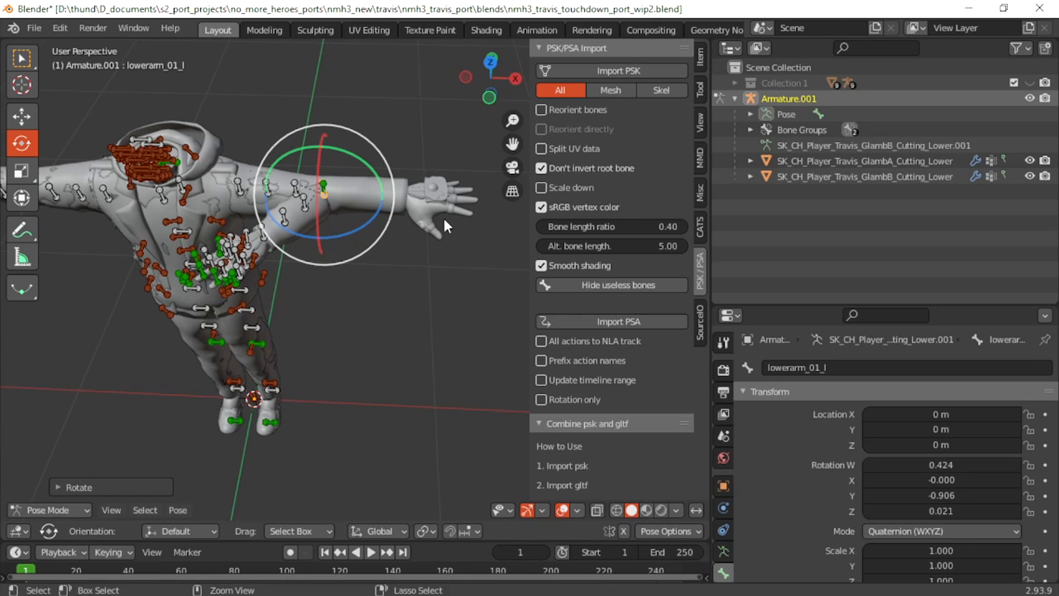
- Undo the test rotation of lowerarm_01_l, clear the bone's rotation, and return to Object Mode
key("ctrl+z")
key("alt+r")
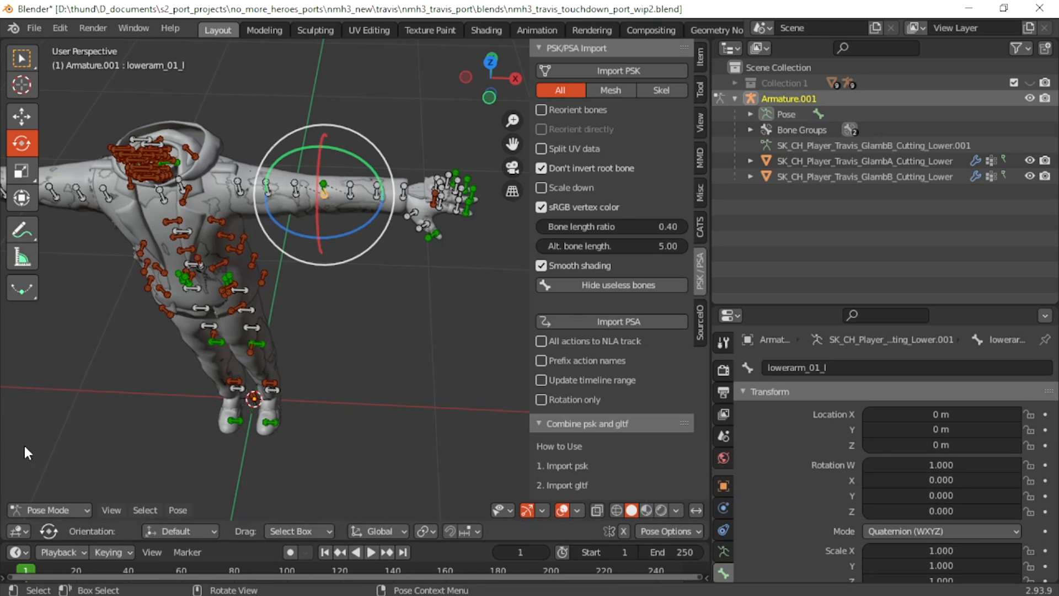
left_click(41, 512)
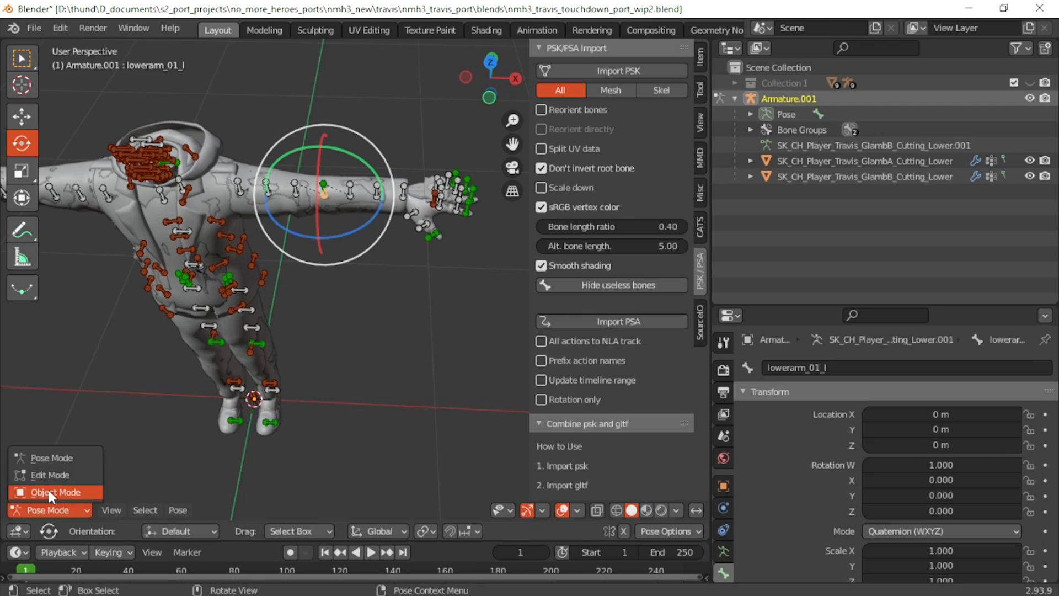
left_click(51, 492)
- Check the armature modifiers of the GlambA and GlambB meshes and set the GlambA modifier's object to Armature.001
middle_click_drag(298, 328, 356, 229)
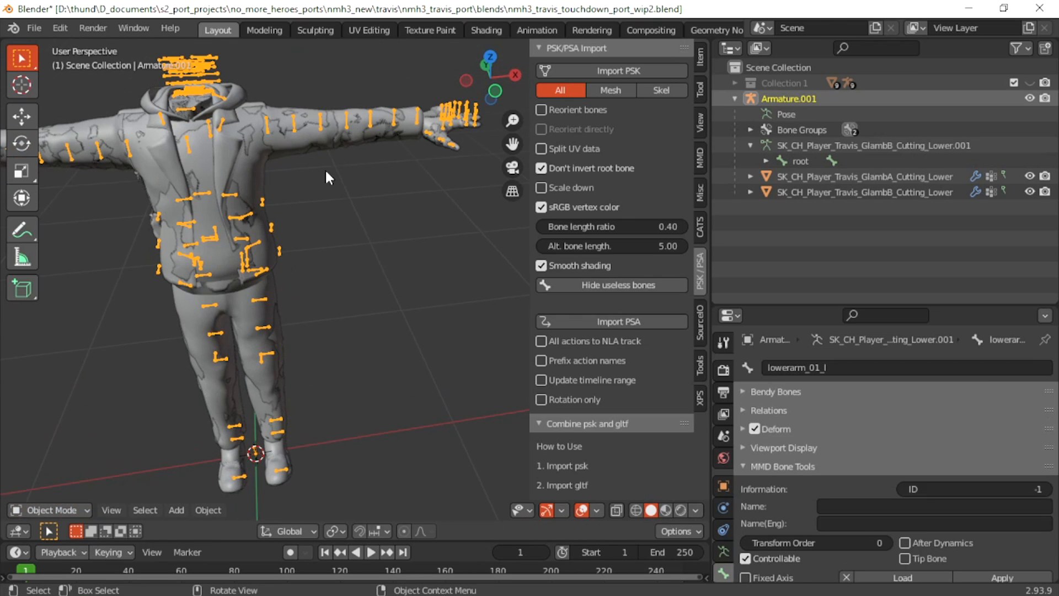
left_click(400, 123)
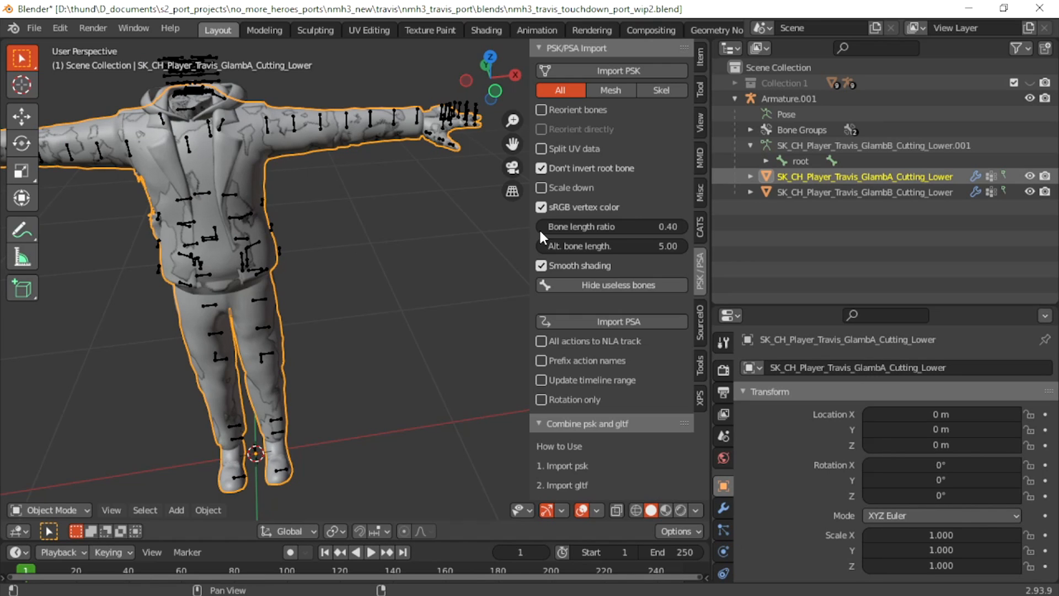
left_click(811, 98)
left_click(826, 178)
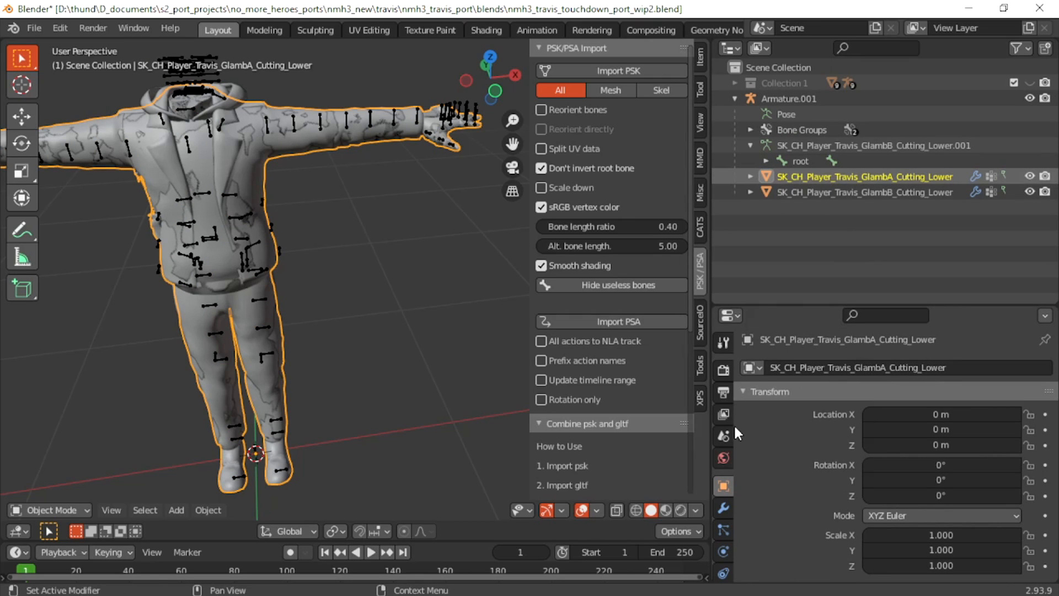
left_click(724, 509)
left_click(815, 190)
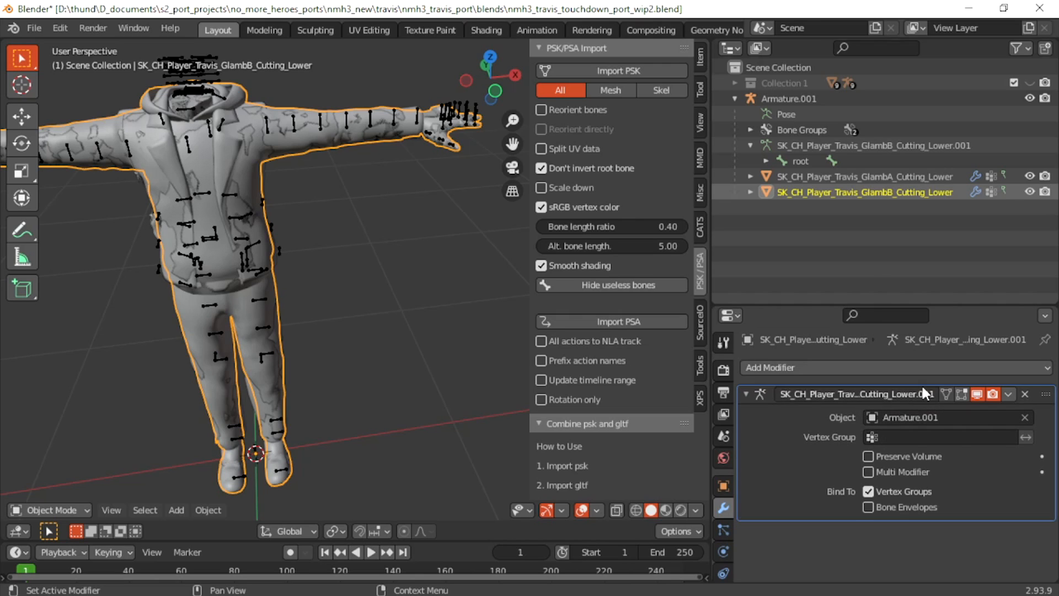
left_click(824, 176)
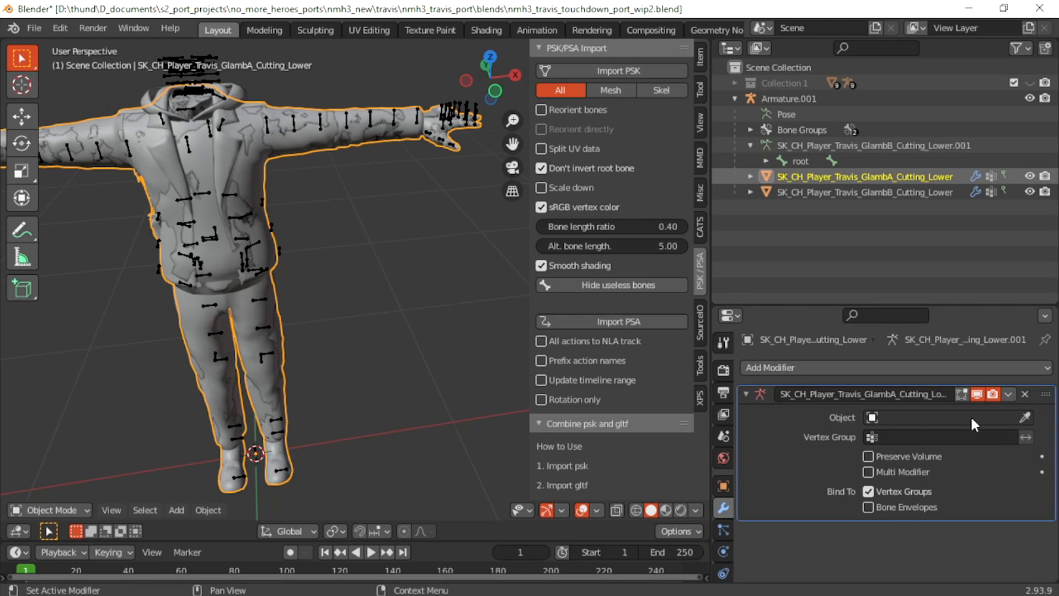
left_click(935, 417)
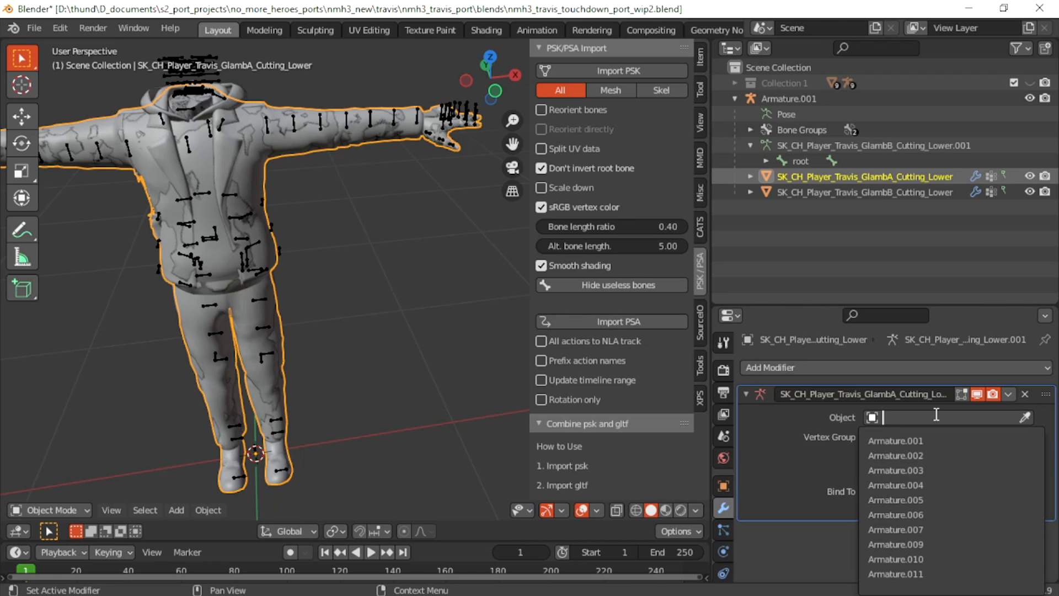
left_click(902, 440)
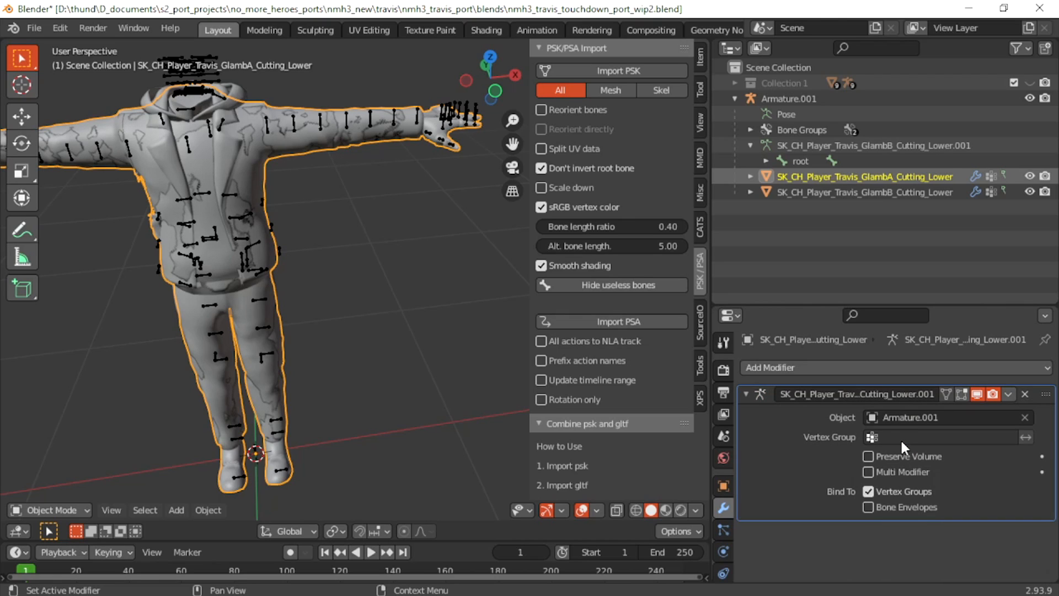
left_click(785, 100)
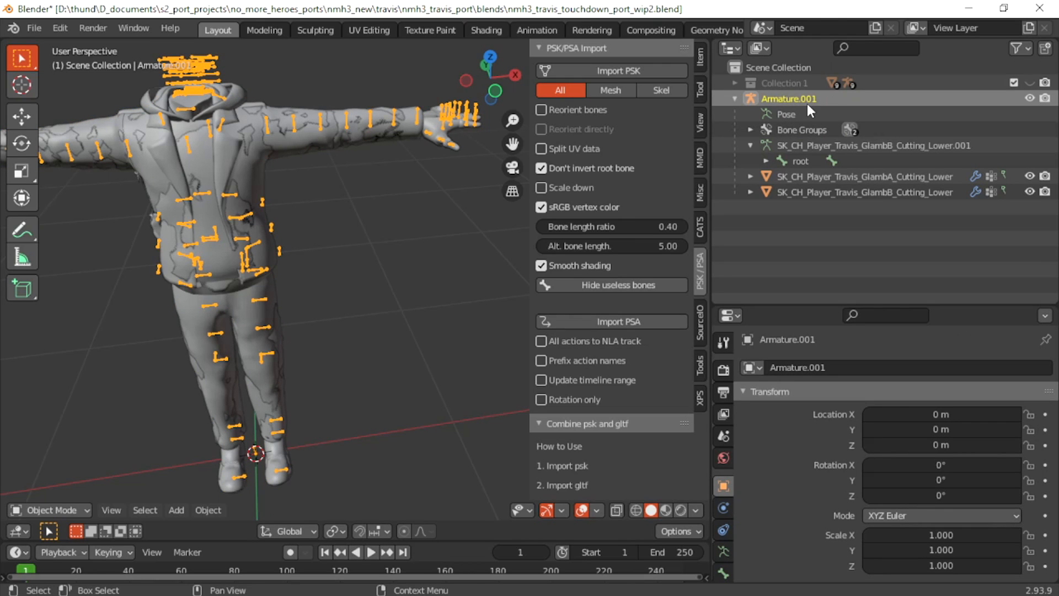
scroll(357, 275, "down", 5)
left_click(403, 310)
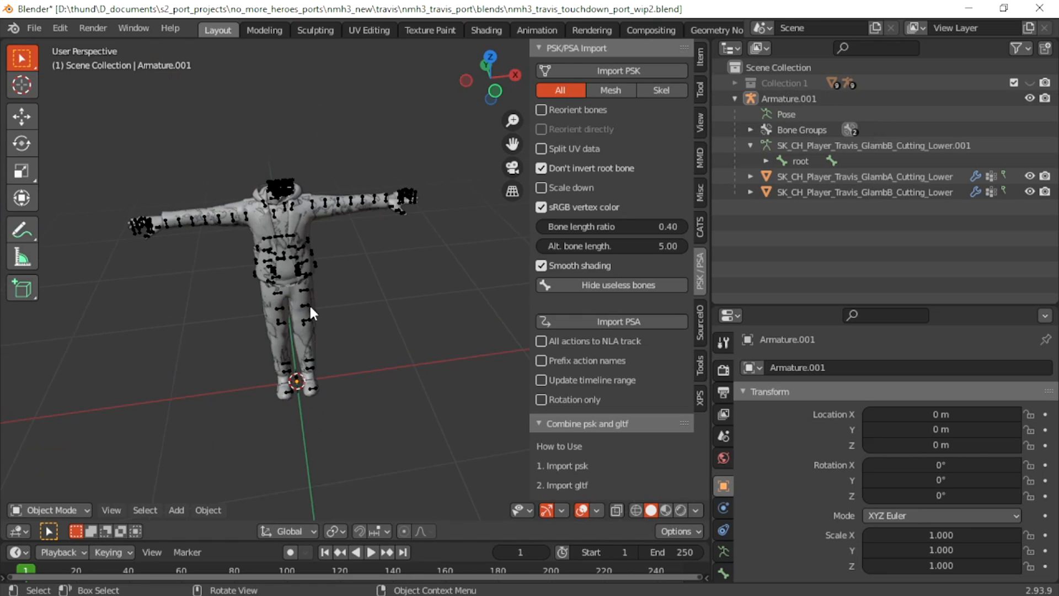
scroll(310, 307, "up", 4)
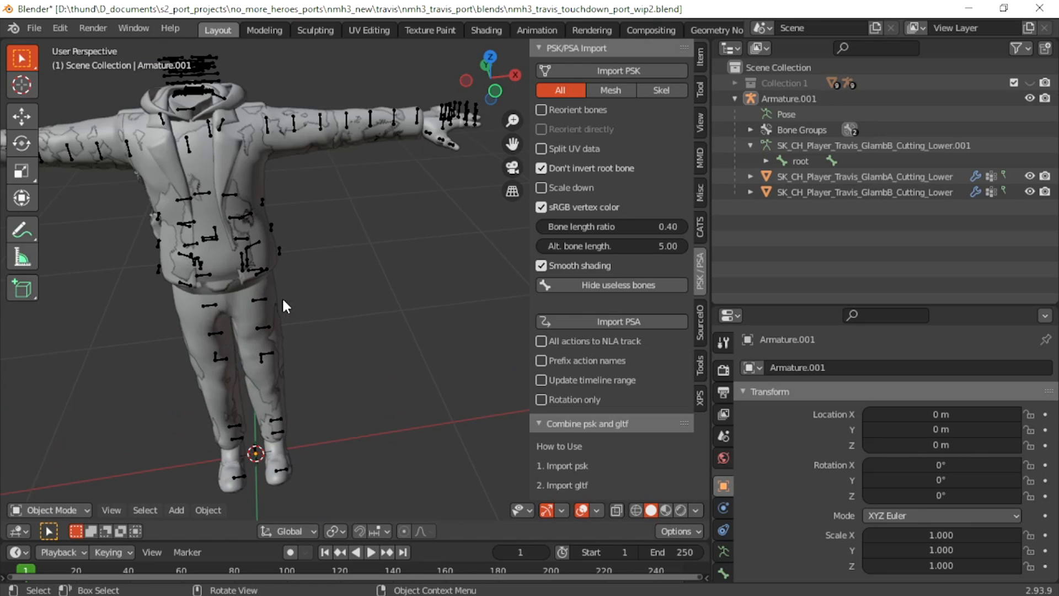
left_click(216, 173)
left_click(236, 225)
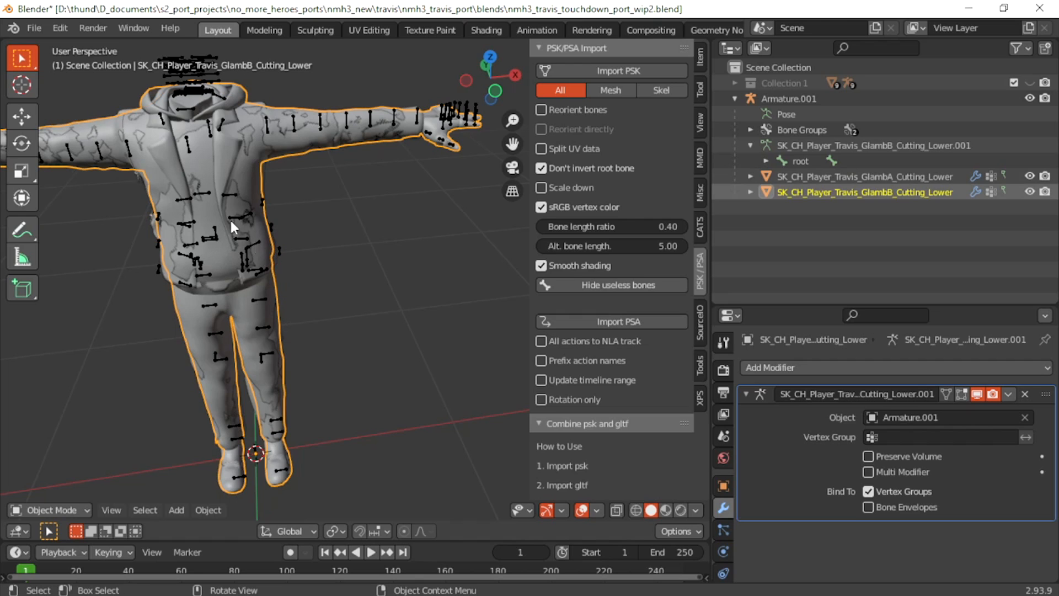
- Switch Armature.001 to Pose Mode and rotate lowerarm_01_l to test how both meshes deform
left_click(369, 127)
middle_click_drag(359, 76, 207, 392)
left_click(57, 509)
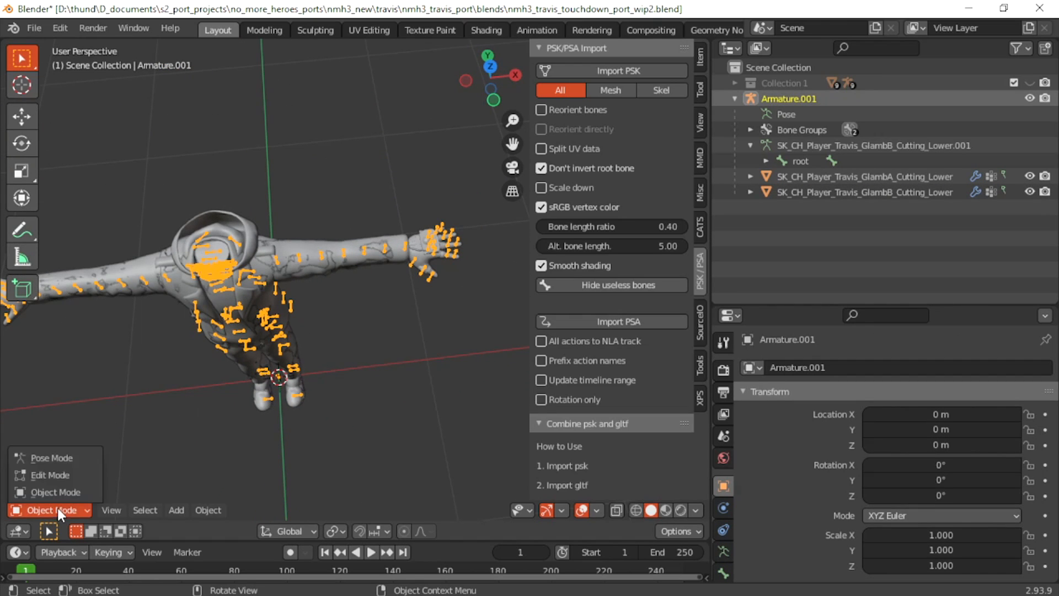
left_click(63, 455)
mouse_move(329, 299)
left_mouse_down()
mouse_move(339, 306)
mouse_move(327, 274)
mouse_move(347, 287)
mouse_move(315, 300)
left_mouse_up()
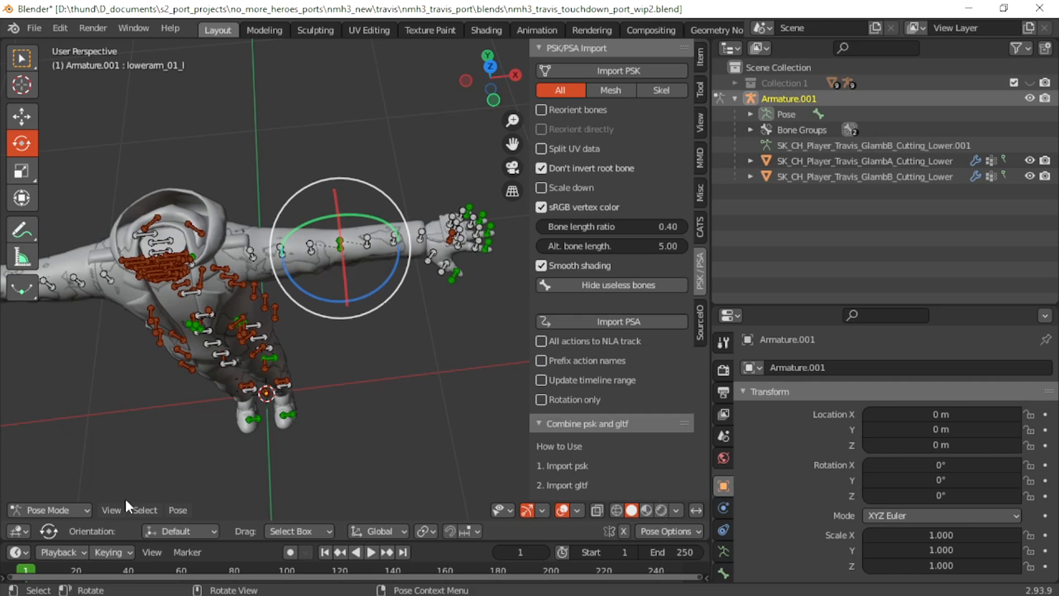
- Test-rotate pelvis_root and another torso bone, undo the rotations, and return to Object Mode
left_click(208, 313)
mouse_move(242, 320)
left_mouse_down()
mouse_move(214, 284)
mouse_move(260, 312)
left_mouse_up()
key("ctrl+z")
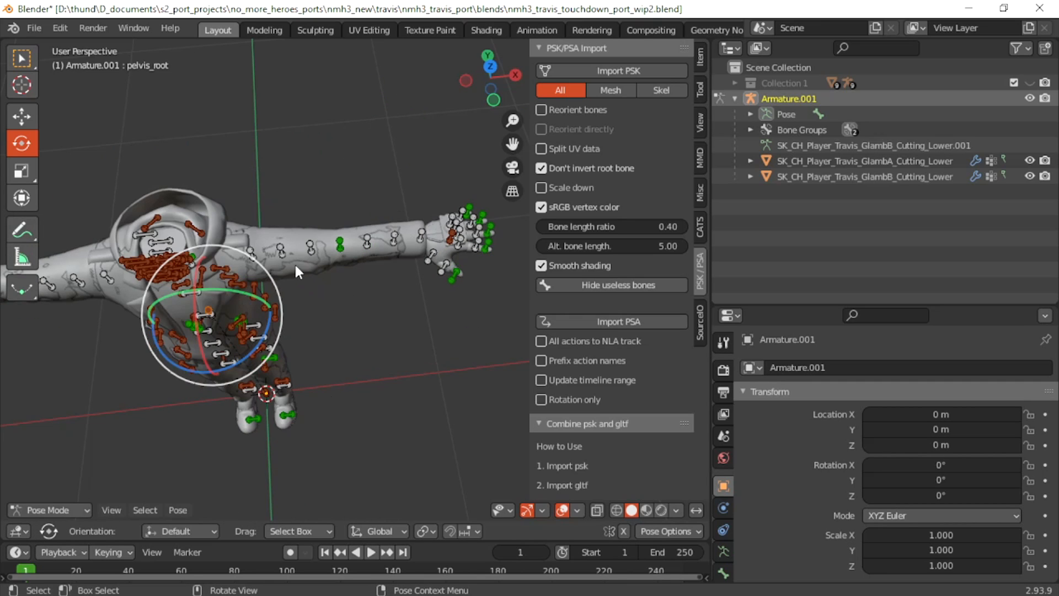
left_click(172, 227)
left_click(191, 293)
left_click_drag(183, 301, 204, 296)
key("ctrl+z")
left_click(415, 238)
left_click_drag(353, 298, 371, 256)
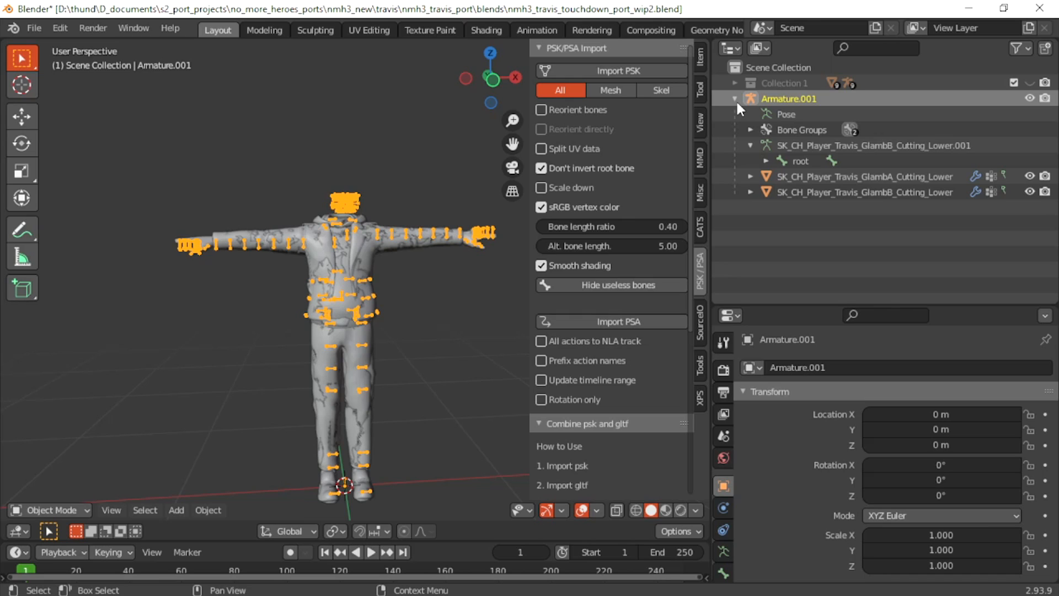
- Show the hidden armatures again and join Armature.002 through Armature.011 into Armature.001
left_click(736, 99)
left_click(794, 239)
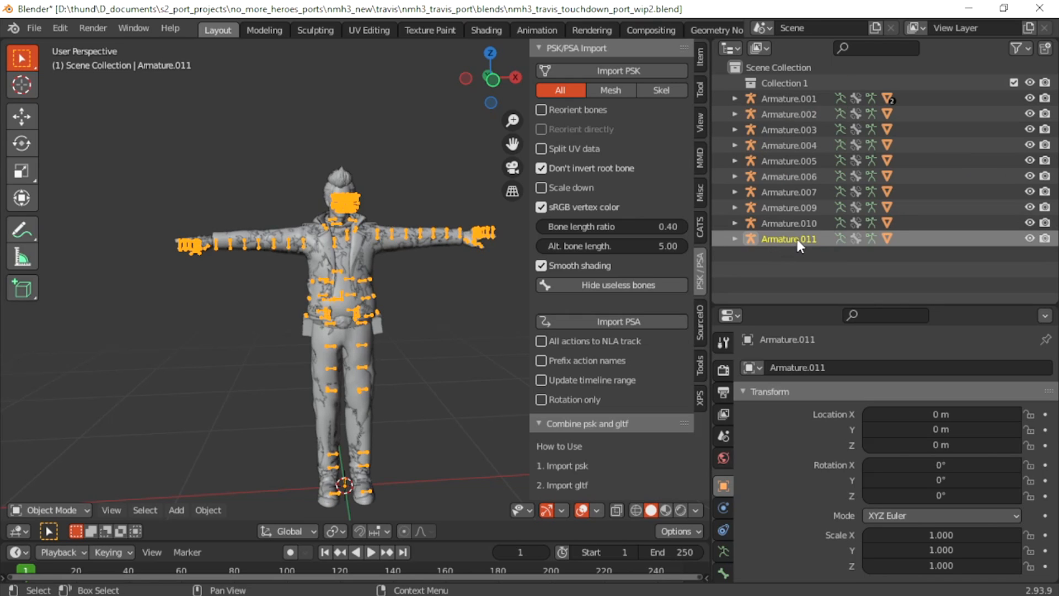
left_click(802, 114, "shift")
left_click(786, 98, "ctrl")
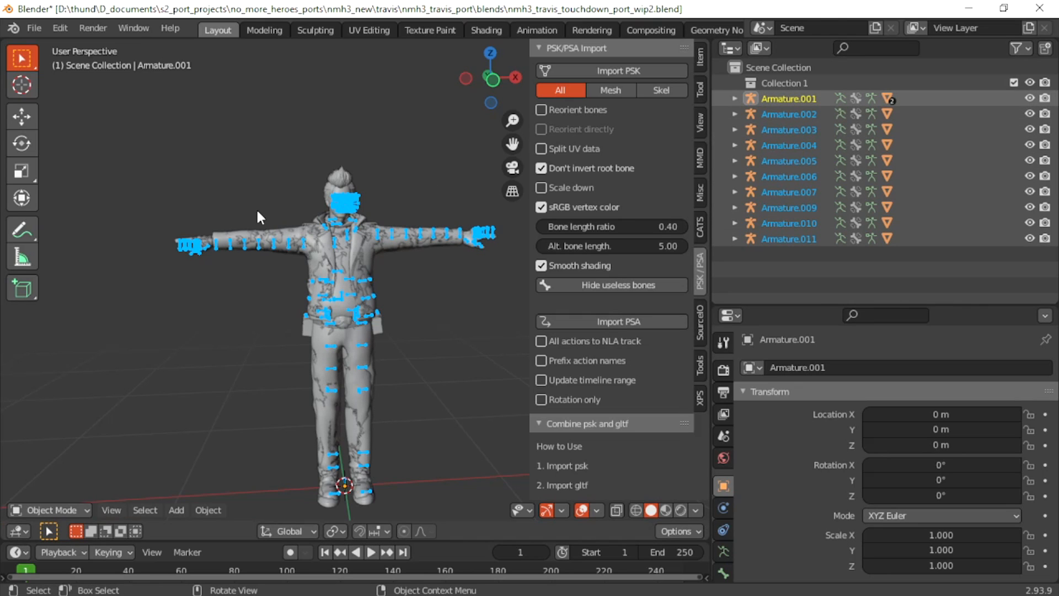
key("ctrl+j")
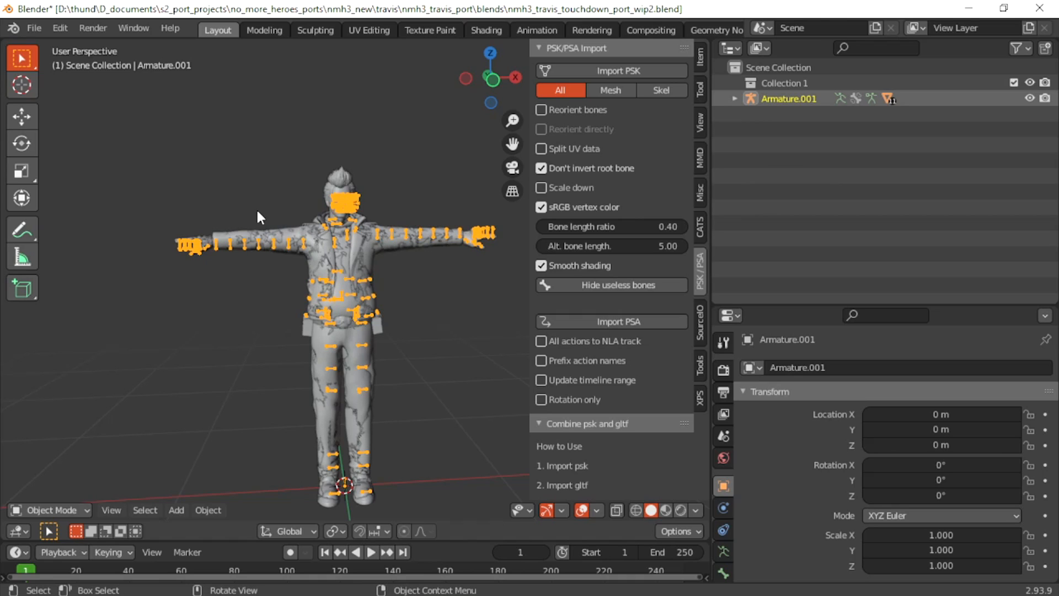
- Expand the joined armature's bone hierarchy and collapse the root.001 through root.009 branches
left_click(734, 99)
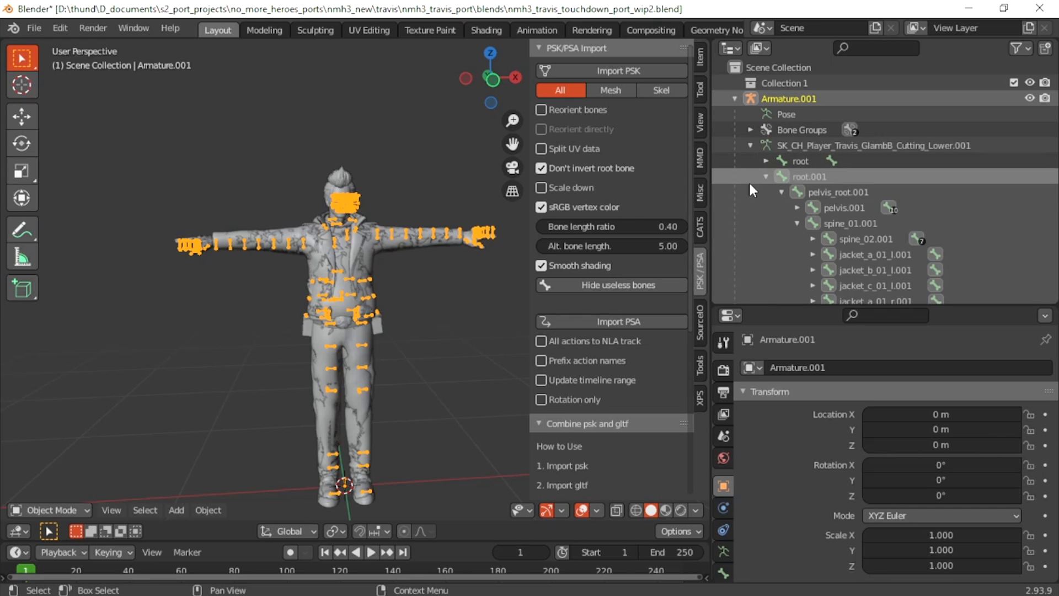
scroll(773, 173, "down", 5)
scroll(773, 174, "up", 5)
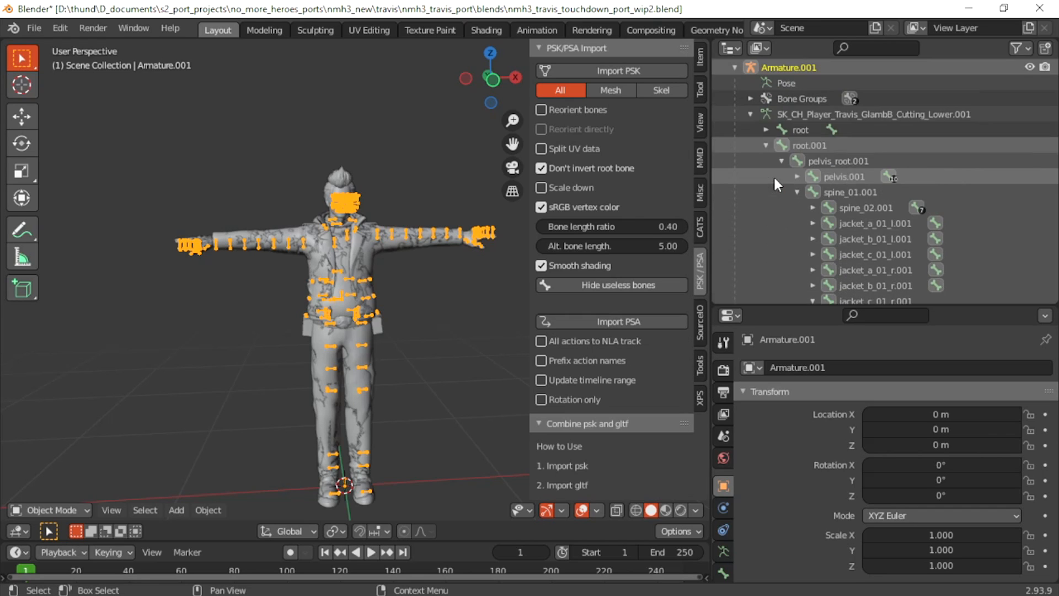
left_click(766, 130)
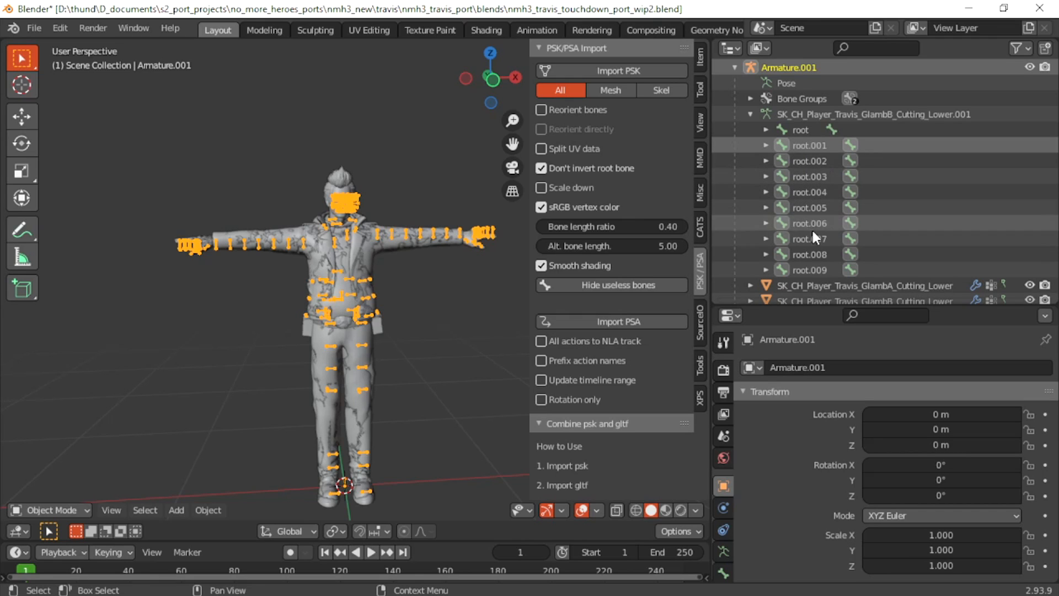
left_click(811, 266)
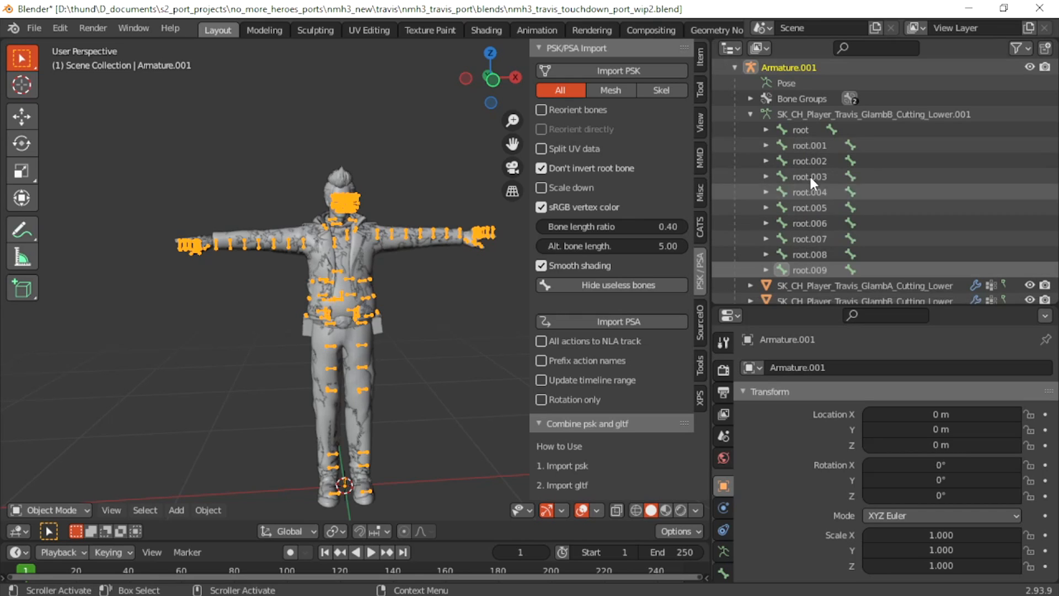
left_click(810, 146)
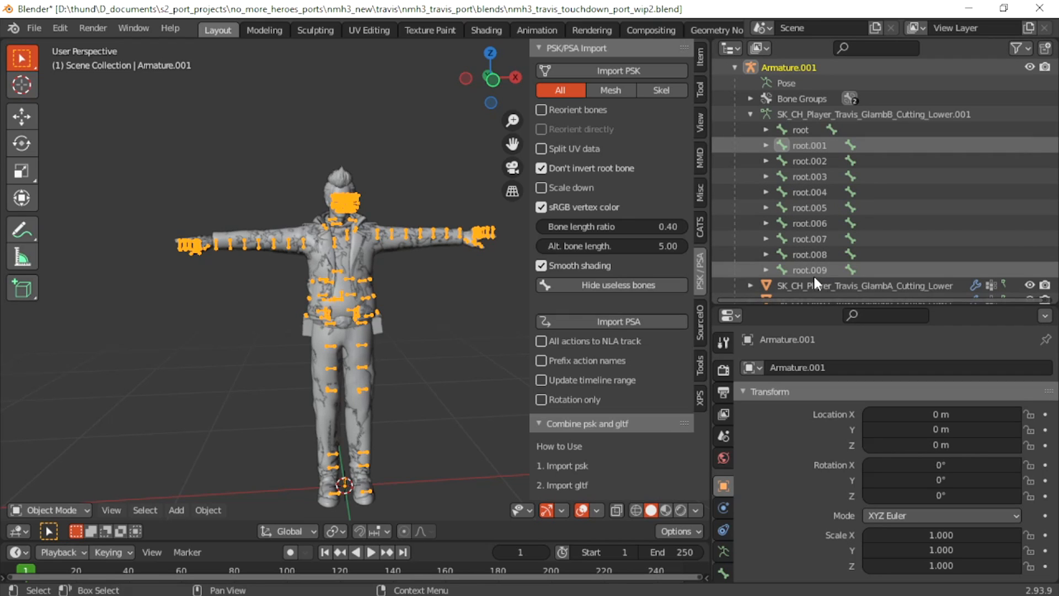
- In Edit Mode, delete the duplicate bones root.001 through root.009 and pelvis_root.001 through pelvis_root.009
left_click(41, 508)
left_click(41, 475)
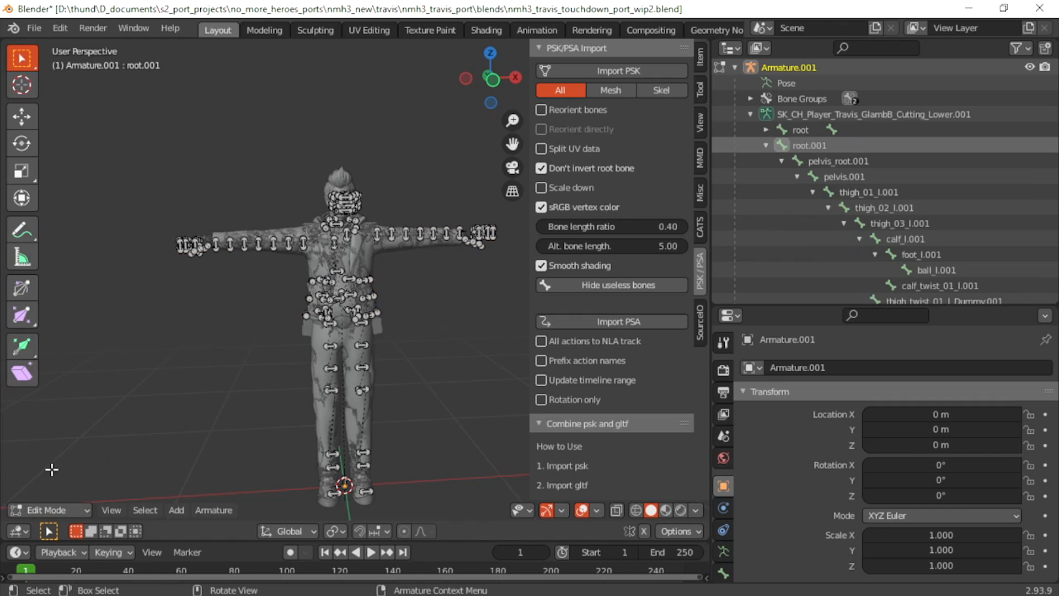
left_click(766, 146)
left_click(779, 151)
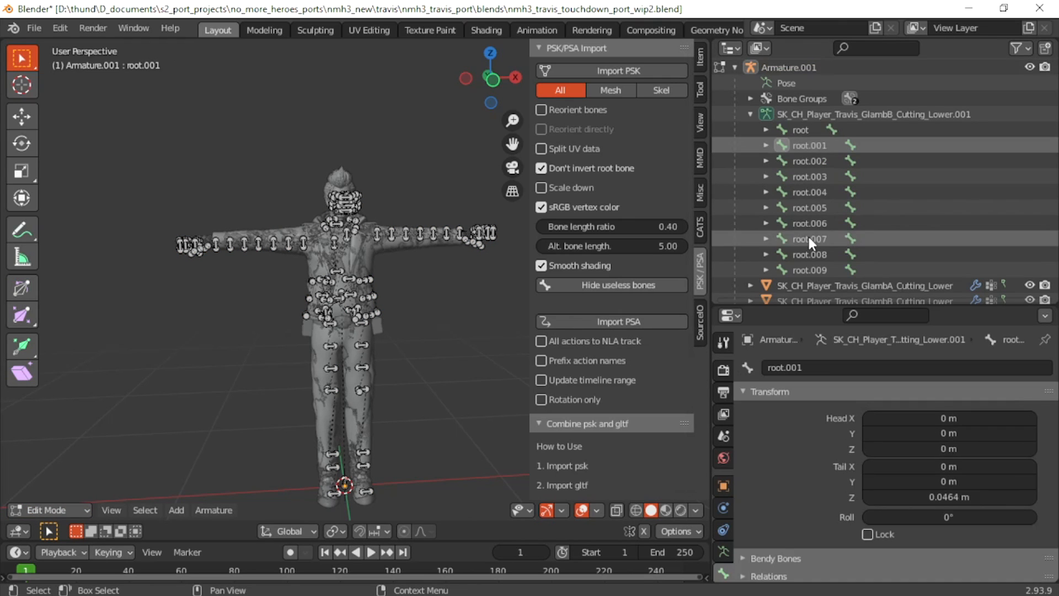
left_click(818, 270, "shift")
key("x")
left_click(262, 257)
key("x")
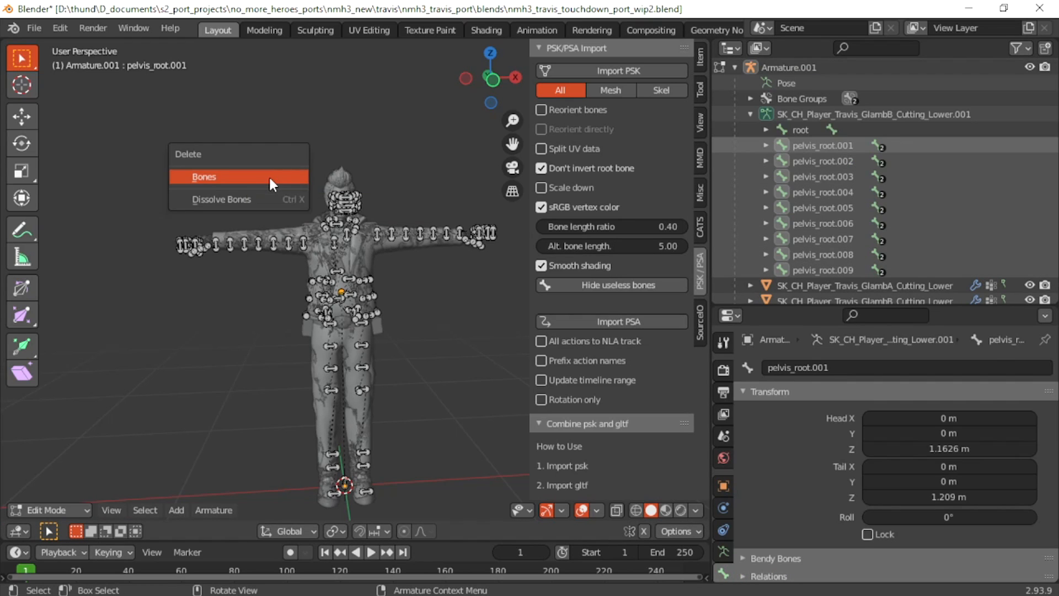
left_click(269, 176)
- Delete all numbered duplicates of the pelvis and spine_01 bones, starting at pelvis.001
left_click(806, 145)
scroll(806, 231, "down", 2)
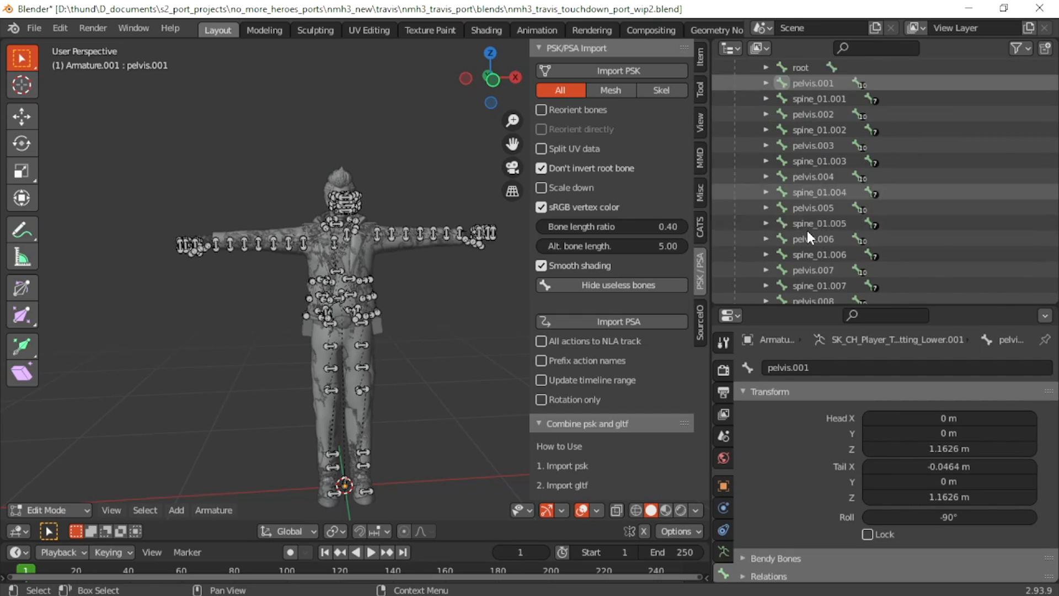
scroll(806, 230, "down", 10)
key("x")
left_click(253, 251)
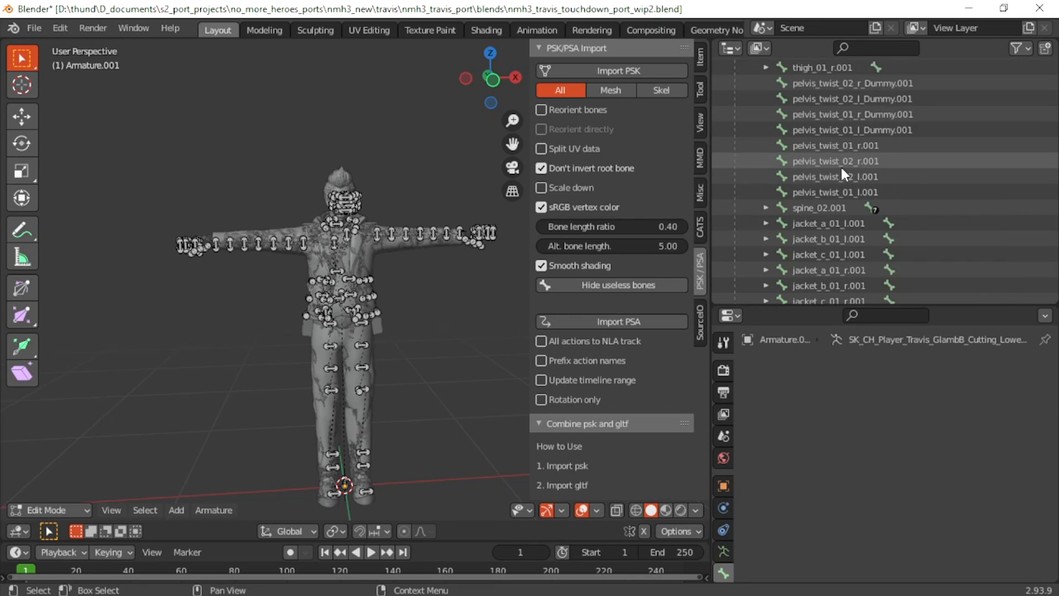
- Delete the numbered duplicates of the thigh_01, pelvis_twist, spine_02 and first-segment jacket bones
scroll(838, 167, "up", 10)
left_click(803, 139)
scroll(805, 201, "down", 8)
scroll(805, 207, "down", 15)
scroll(805, 204, "down", 15)
scroll(805, 206, "down", 15)
scroll(805, 200, "down", 6)
left_click(818, 146, "shift")
key("x")
left_click(276, 248)
- Delete the numbered duplicates of the thigh_02, neck_01, clavicle, collar and second-segment jacket bones up to jacket_c_02_r.009
left_click(827, 120)
scroll(846, 184, "up", 4)
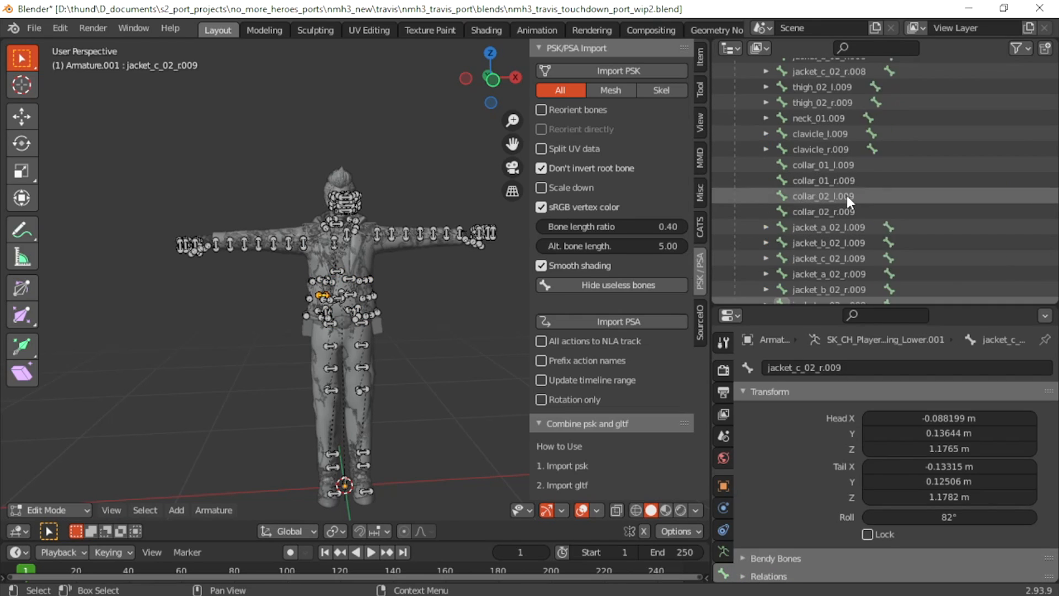
scroll(844, 206, "up", 20)
scroll(845, 206, "up", 7)
left_click(817, 135, "shift")
key("x")
left_click(214, 204)
- Delete the thigh_03 duplicates together with all other numbered copies on the same hierarchy level
left_click(826, 134)
scroll(792, 215, "down", 15)
scroll(790, 224, "down", 20)
left_click(811, 148, "shift")
key("x")
left_click(307, 218)
- Delete the calf duplicates together with all other numbered copies on the same hierarchy level
scroll(810, 198, "down", 8)
scroll(810, 196, "up", 20)
left_click_drag(1054, 122, 1013, 307)
left_click(812, 142)
left_click(835, 202, "shift")
key("x")
left_click(293, 190)
- Delete the foot duplicates together with all other numbered copies on the same hierarchy level
left_click(841, 243)
left_click_drag(1052, 276, 1039, 63)
left_click(864, 123, "shift")
key("x")
left_click(206, 266)
- Delete the duplicate bones from ball_l.001 through upperarm_twist_01_r.009, including the facial_tongue_02 and lowerarm_01 copies
left_click(839, 124)
left_click_drag(1046, 101, 1022, 266)
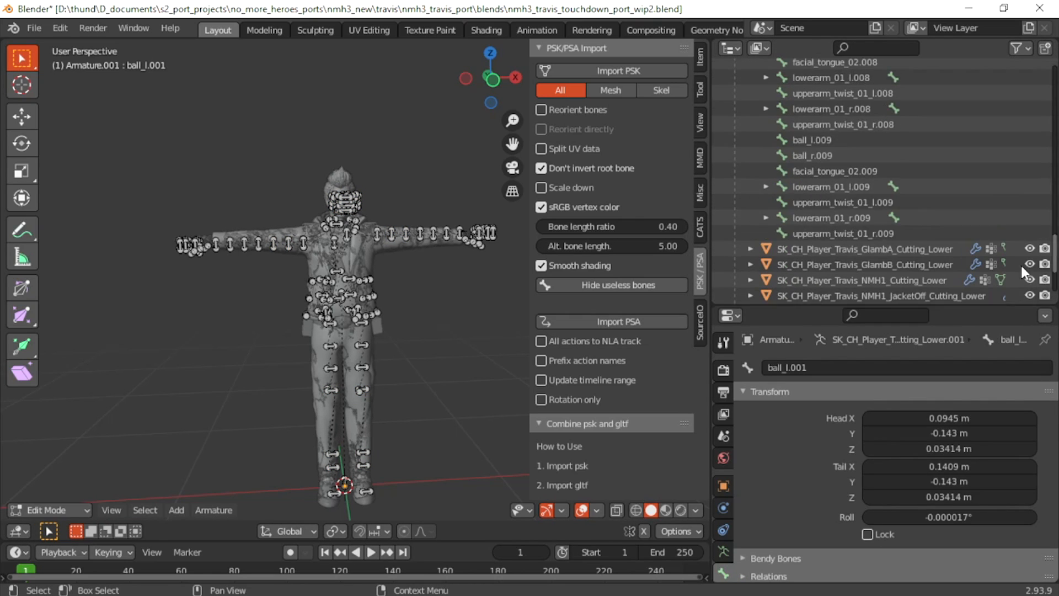
left_click(849, 233, "shift")
key("x")
left_click(286, 232)
- Delete the level of numbered duplicates directly beneath the removed lowerarm_01 copies
left_click(879, 118)
scroll(864, 199, "up", 12)
left_click(819, 137, "shift")
key("x")
left_click(243, 236)
- Delete the remaining numbered arm duplicates that lead down to the finger bones
left_click(826, 200)
scroll(832, 165, "down", 10)
scroll(823, 166, "up", 4)
left_click(822, 149)
scroll(823, 182, "up", 5)
left_click(819, 135, "shift")
key("x")
left_click(260, 203)
- Delete the numbered duplicates of the first-segment thumb and finger bones on both hands
left_click(809, 194)
scroll(809, 193, "down", 10)
scroll(809, 195, "down", 20)
left_click(819, 167, "shift")
key("x")
left_click(251, 236)
- Delete the numbered thumb_02, index_02, middle_02, ring_02 and pinky_02 duplicates up to pinky_02_r.009
scroll(824, 182, "up", 6)
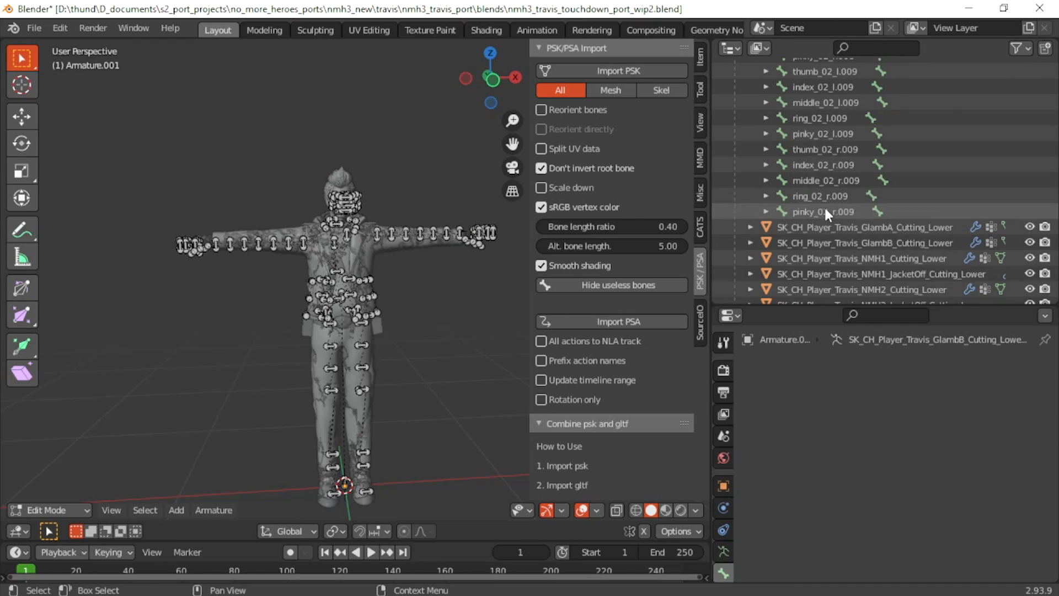
left_click(826, 211)
scroll(825, 209, "up", 15)
key("x")
left_click(283, 201)
- Delete the numbered third-segment thumb and finger duplicates through pinky_03_r.009 and return to Object Mode
left_click(811, 178)
scroll(801, 243, "down", 7)
key("x")
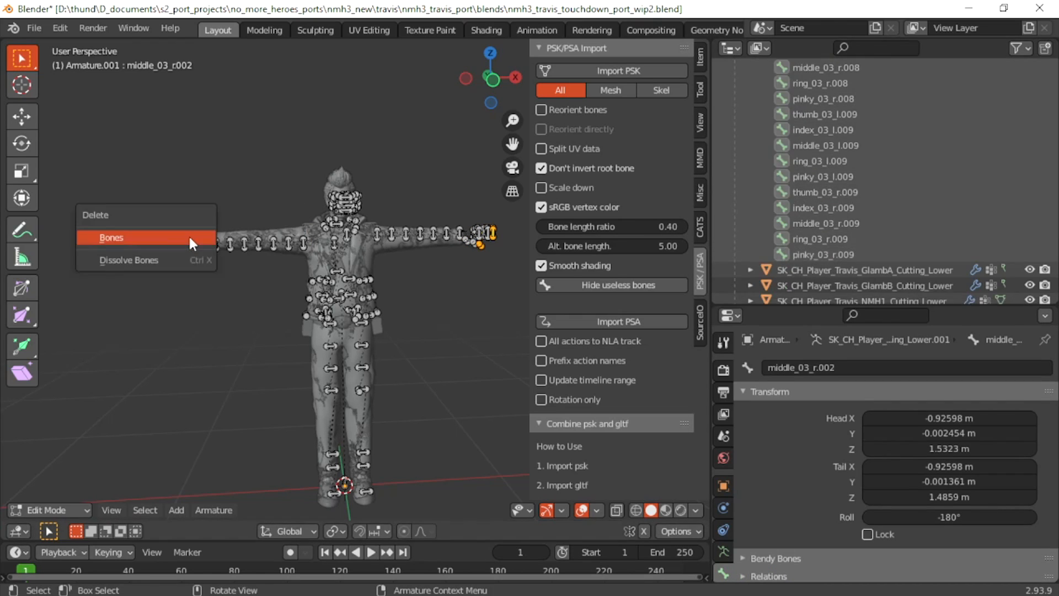
left_click(193, 240)
scroll(831, 155, "up", 3)
key("Tab")
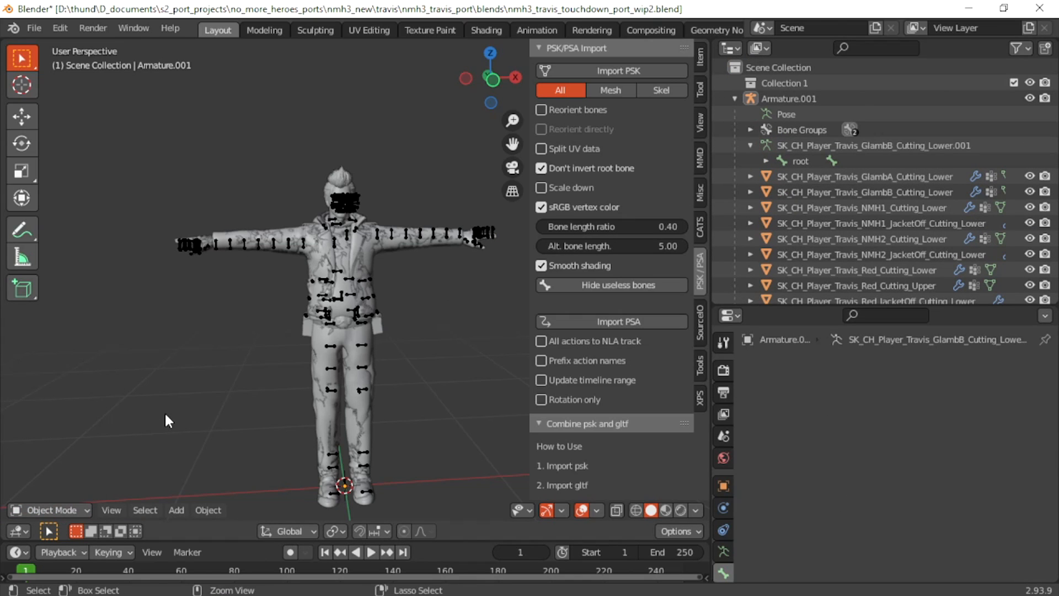
- Save the blend file and check the Armature modifiers of the GlambA_Cutting_Lower and GlambB_Cutting_Lower meshes
key("ctrl+s")
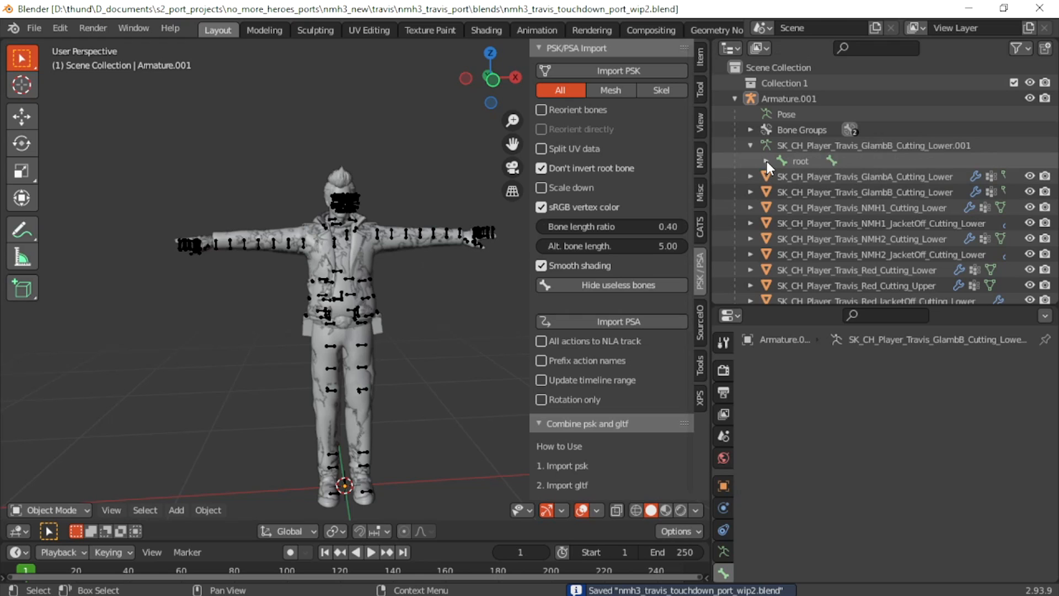
left_click(818, 179)
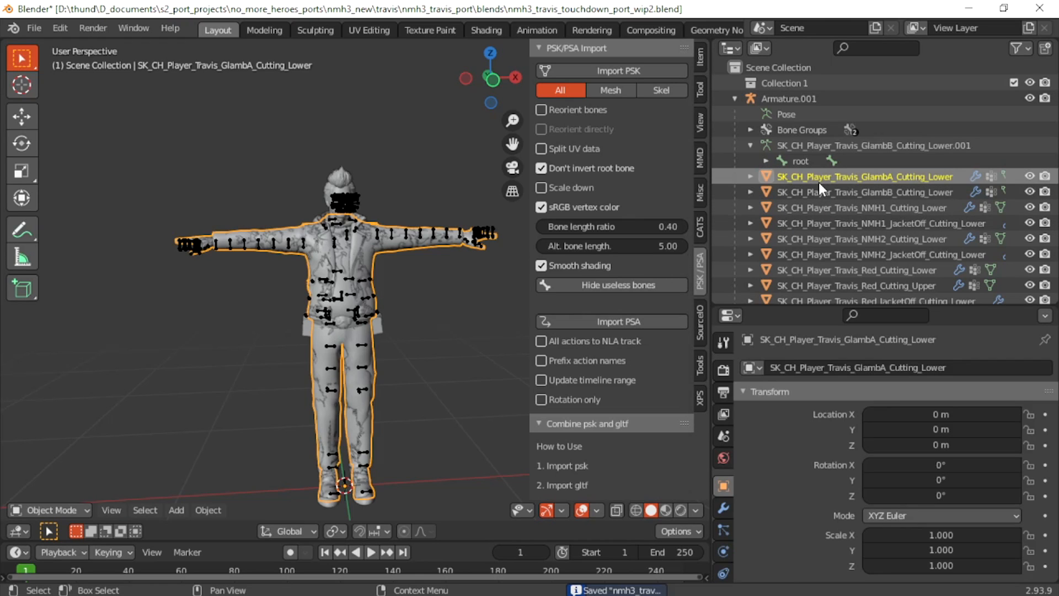
left_click(722, 507)
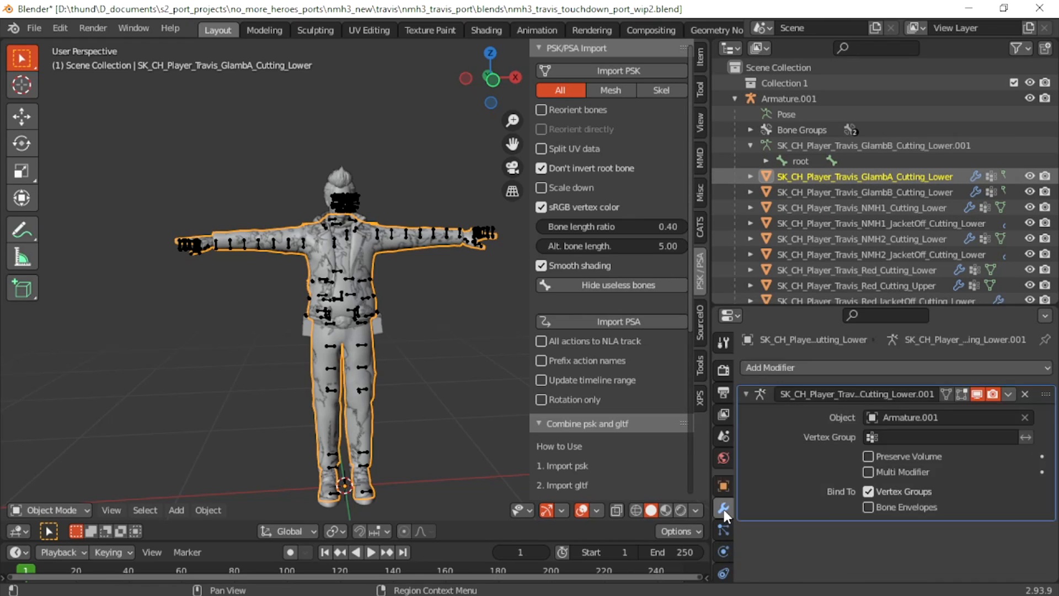
left_click(833, 193)
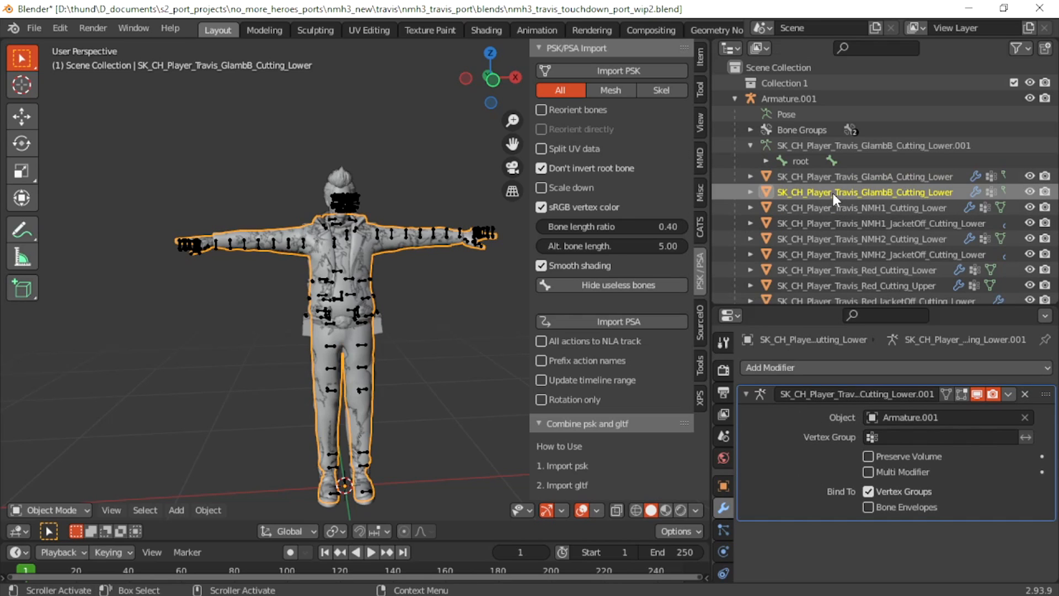
- Assign Armature.001 as the Armature modifier object on the NMH1_Cutting_Lower and NMH1_JacketOff_Cutting_Lower meshes
left_click(832, 208)
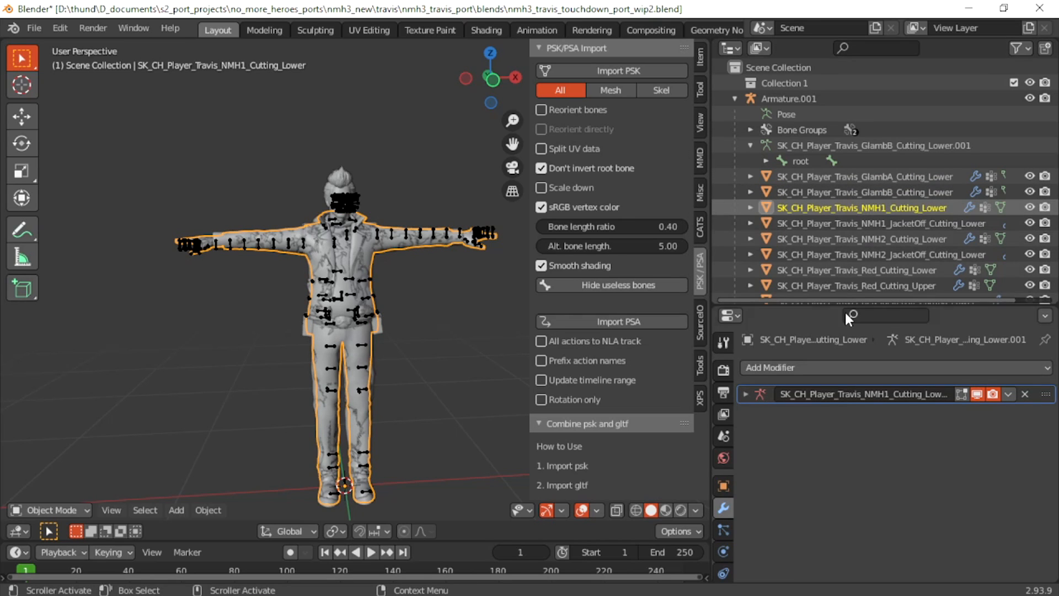
left_click(747, 393)
left_click(937, 418)
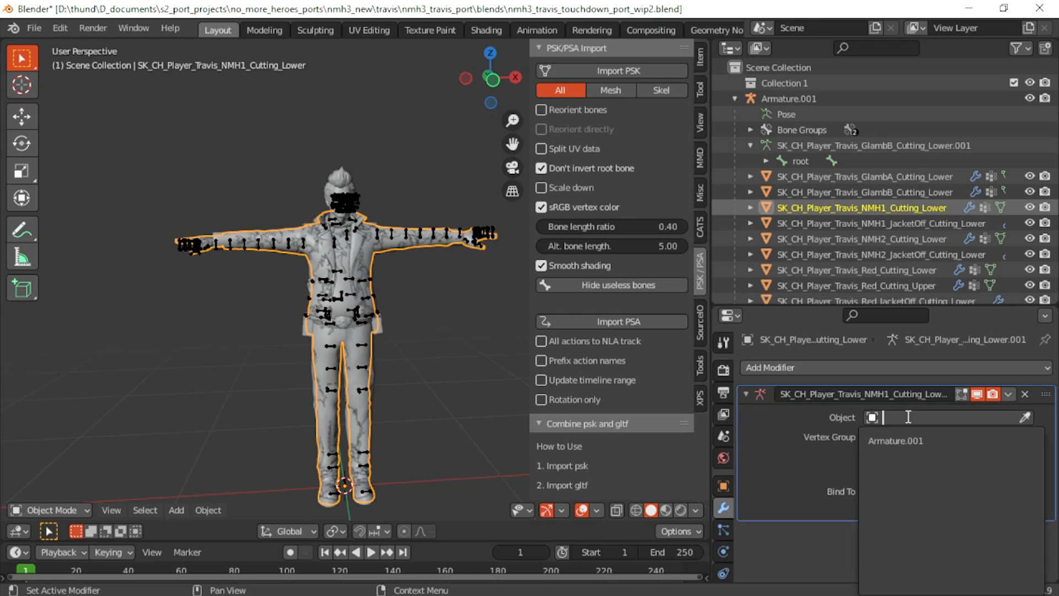
left_click(855, 438)
left_click(838, 222)
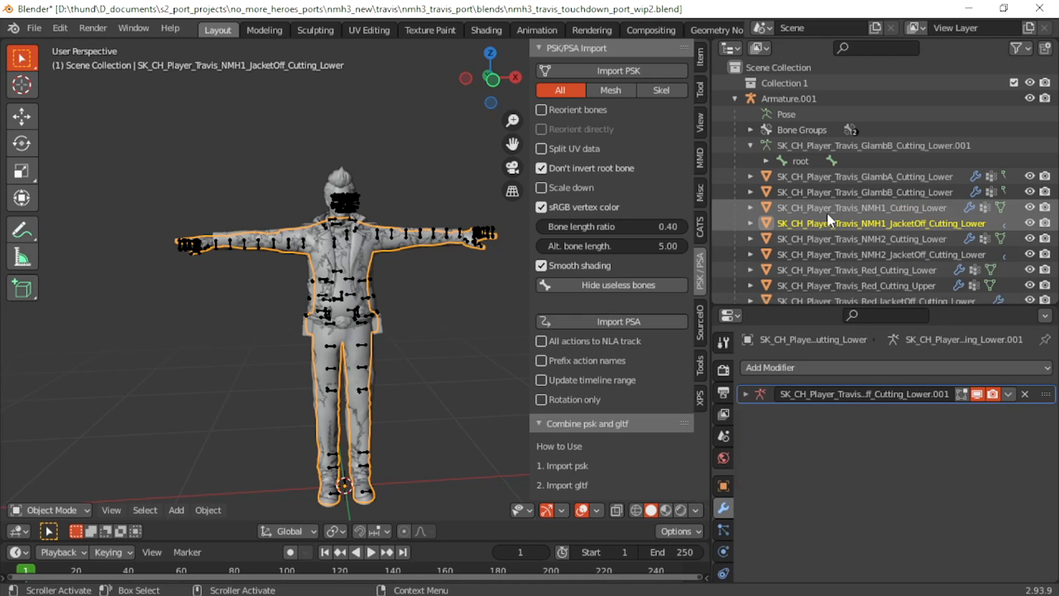
left_click(746, 393)
left_click(893, 417)
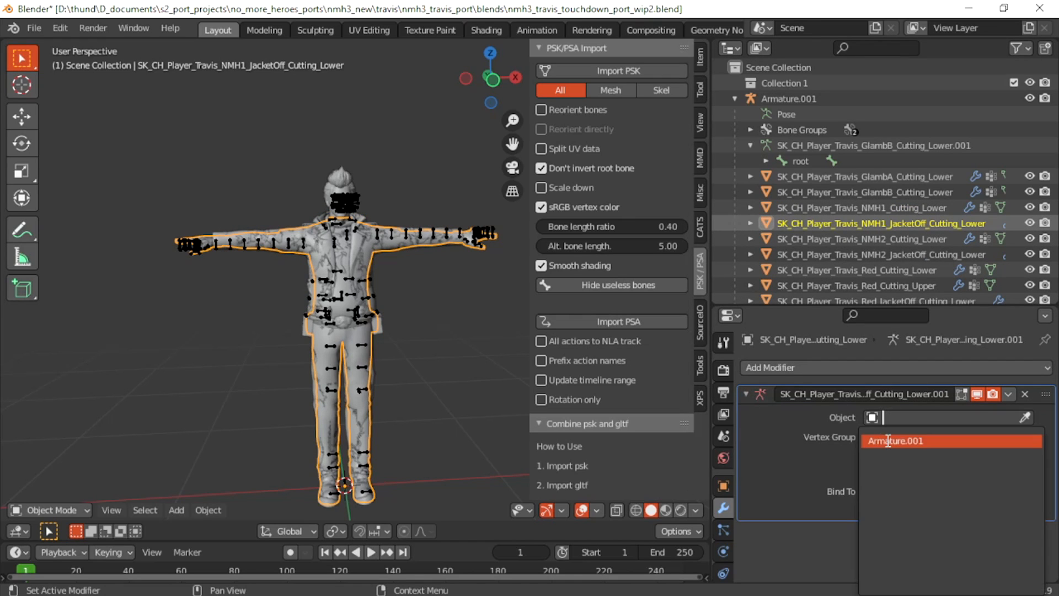
left_click(855, 440)
- Assign Armature.001 as the Armature modifier object on the NMH2_Cutting_Lower and NMH2_JacketOff_Cutting_Lower meshes
left_click(820, 237)
left_click(747, 393)
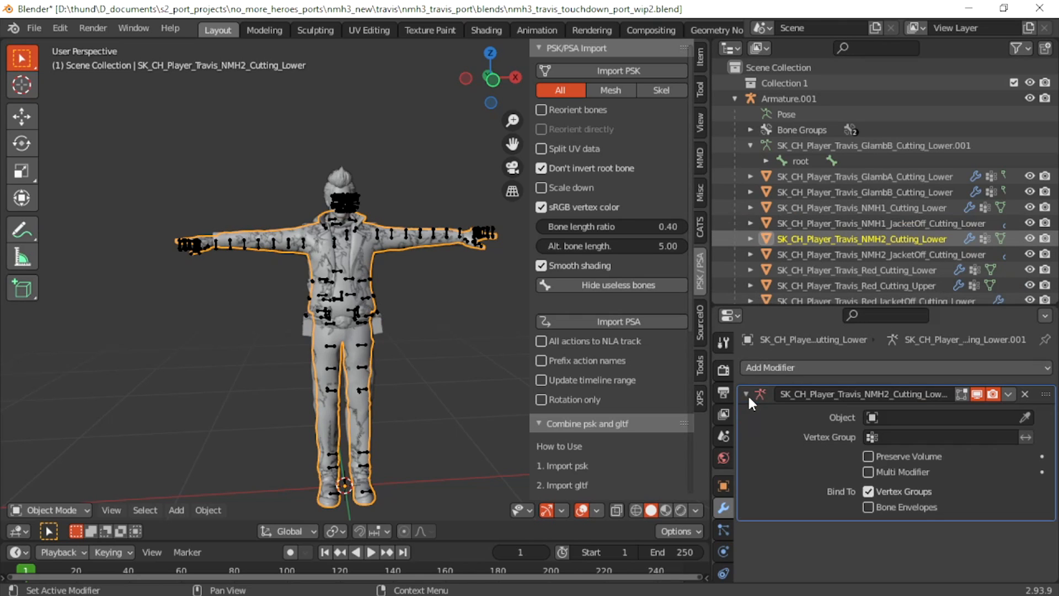
left_click(921, 418)
left_click(899, 441)
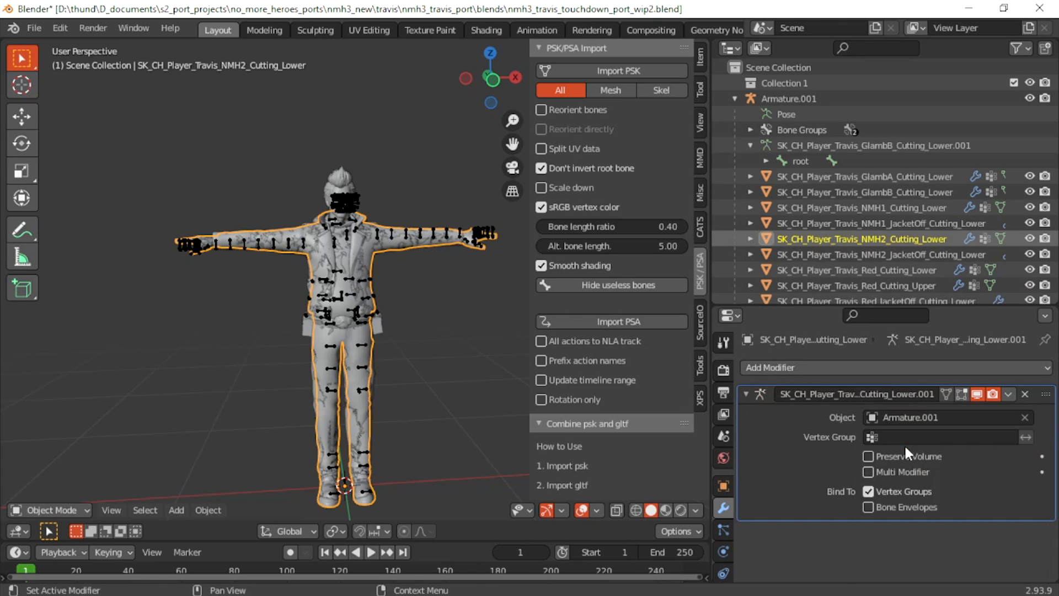
left_click(822, 255)
left_click(746, 394)
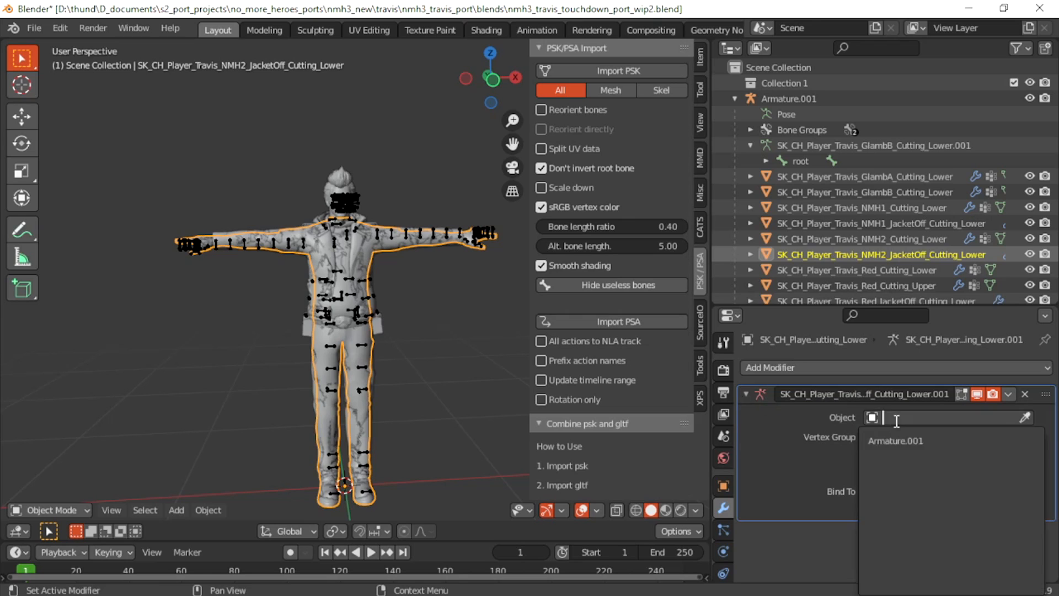
- Assign Armature.001 as the Armature modifier object on the Red_Cutting_Lower, Red_Cutting_Upper and Red_JacketOff_Cutting_Lower meshes
left_click(821, 270)
scroll(821, 270, "down", 2)
left_click(831, 244)
left_click(745, 393)
left_click(882, 417)
left_click(882, 440)
left_click(831, 258)
left_click(745, 394)
left_click(866, 418)
- Assign Armature.001 as the modifier object on the TSA_Cutting_Lower and TSA_JacketOff_Cutting_Lower meshes, and save the file
left_click(745, 394)
left_click(883, 417)
left_click(866, 439)
left_click(832, 289)
left_click(746, 393)
left_click(883, 417)
left_click(882, 440)
key("ctrl+s")
- Test the left arm's deformation by rotating its bones in Pose Mode, and undo the rotations
scroll(449, 249, "up", 5)
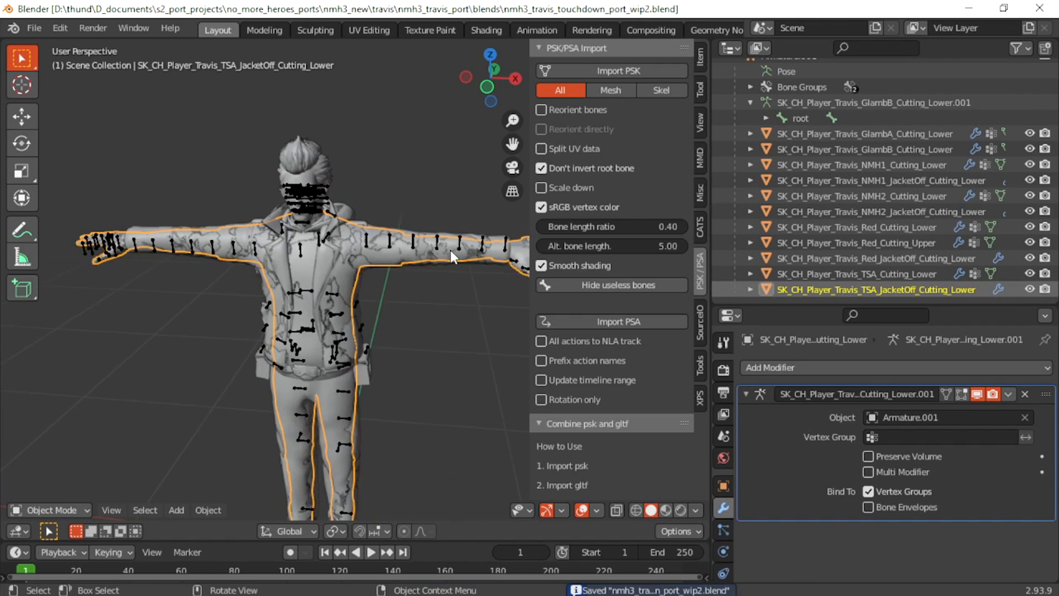
left_click(380, 215)
left_click(372, 217)
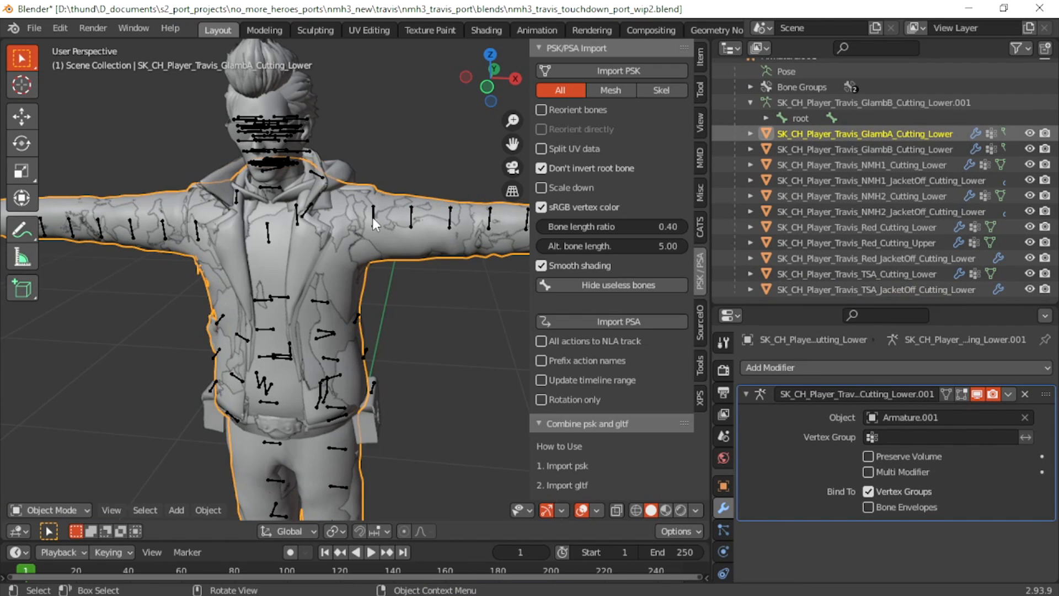
left_click(372, 216)
middle_click_drag(393, 173, 320, 197)
key("ctrl+Tab")
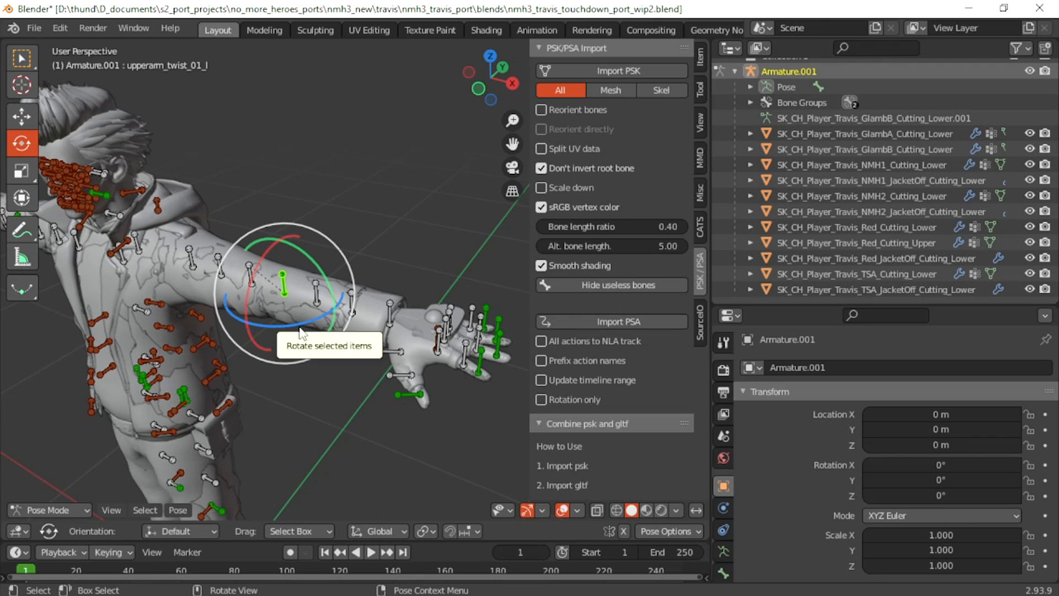
left_click_drag(299, 327, 251, 312)
key("ctrl+z")
key("ctrl+z")
middle_click_drag(185, 333, 276, 323)
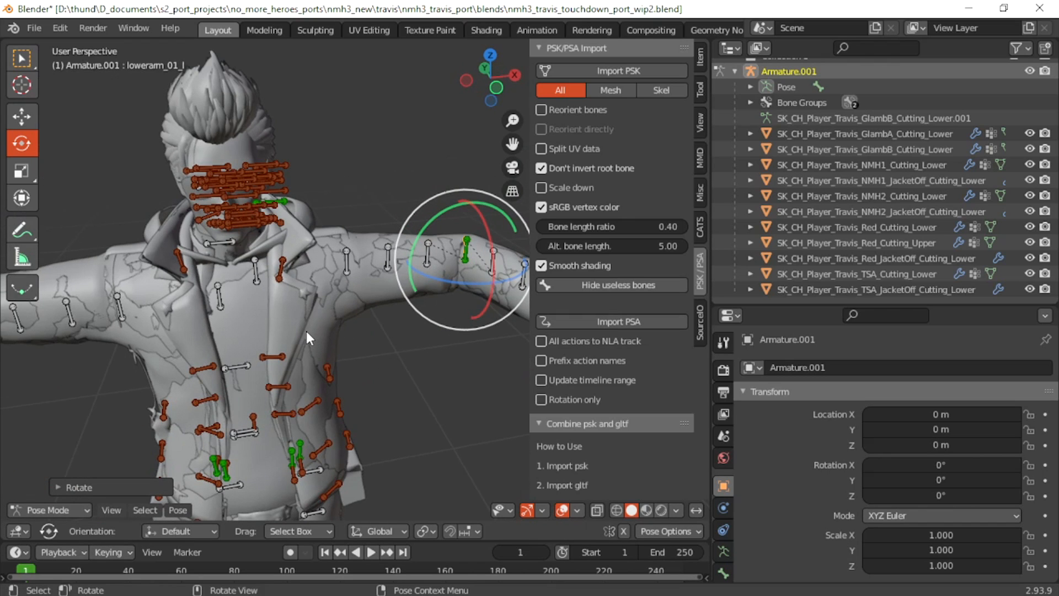
key("ctrl+z")
- Test the body deformation by rotating spine_02 and a lower-body bone in Pose Mode
left_click(237, 356)
left_click_drag(238, 357, 216, 343)
key("ctrl+z")
middle_click_drag(377, 358, 346, 352)
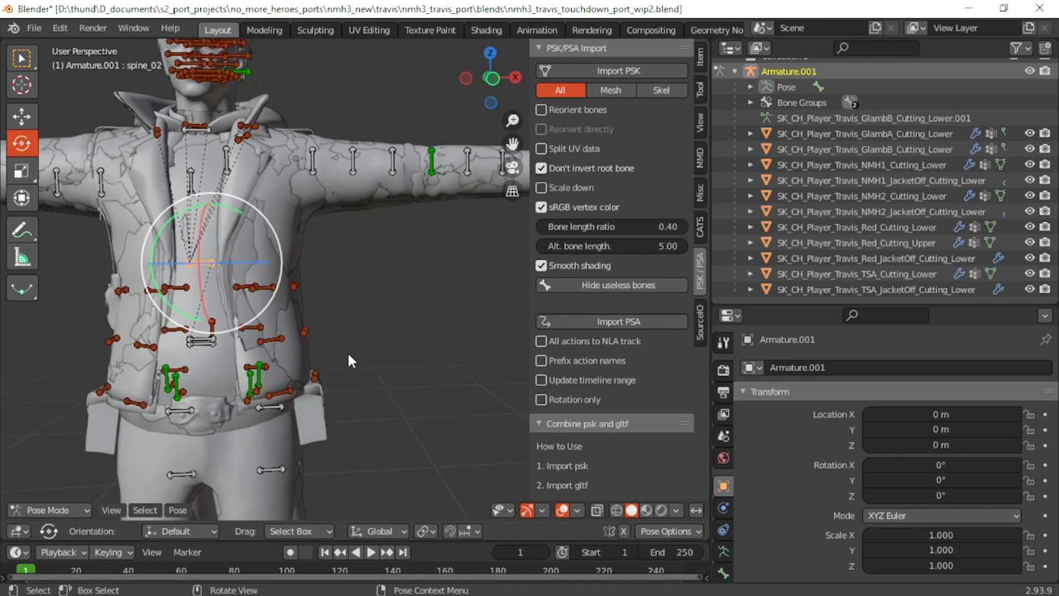
scroll(346, 352, "down", 2)
left_click(289, 426)
left_click_drag(304, 396, 308, 378)
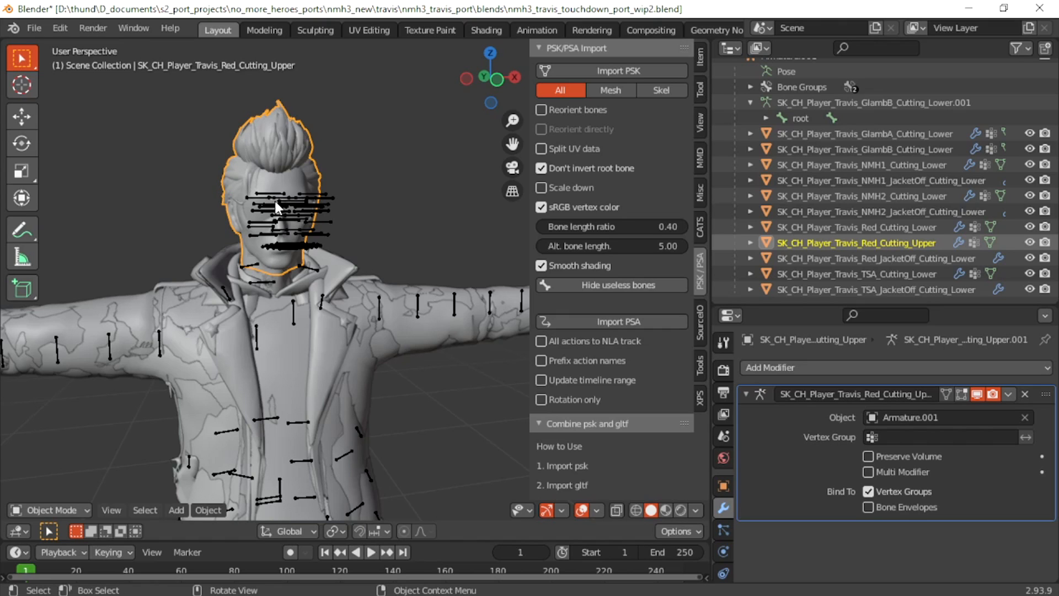
- Delete the SK_CH_Player_Travis_Red_Cutting_Upper head mesh and check Armature.001's hierarchy in the outliner
key("Delete")
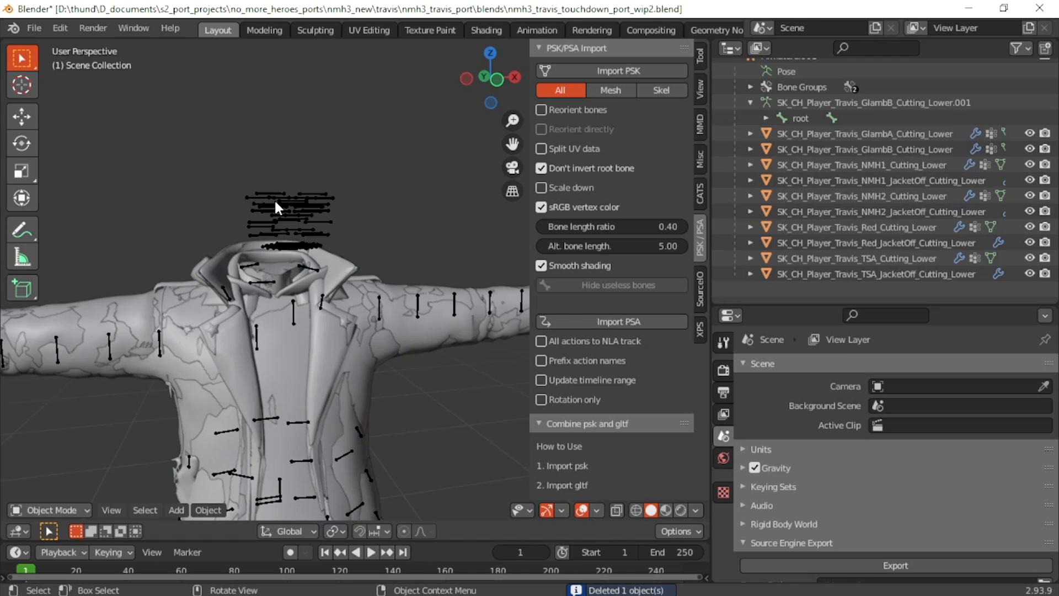
scroll(700, 199, "up", 4)
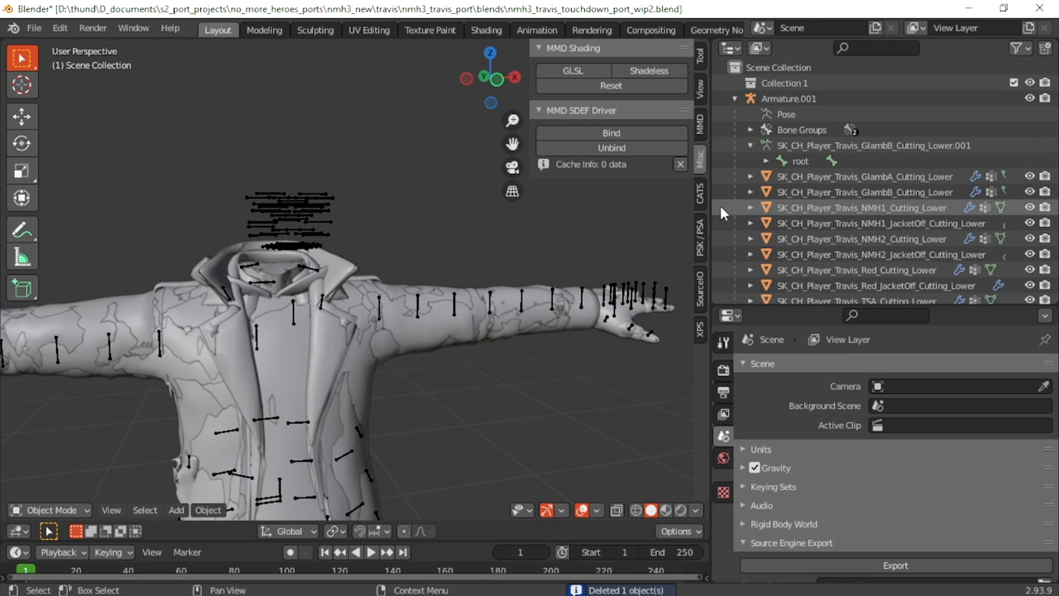
left_click(734, 100)
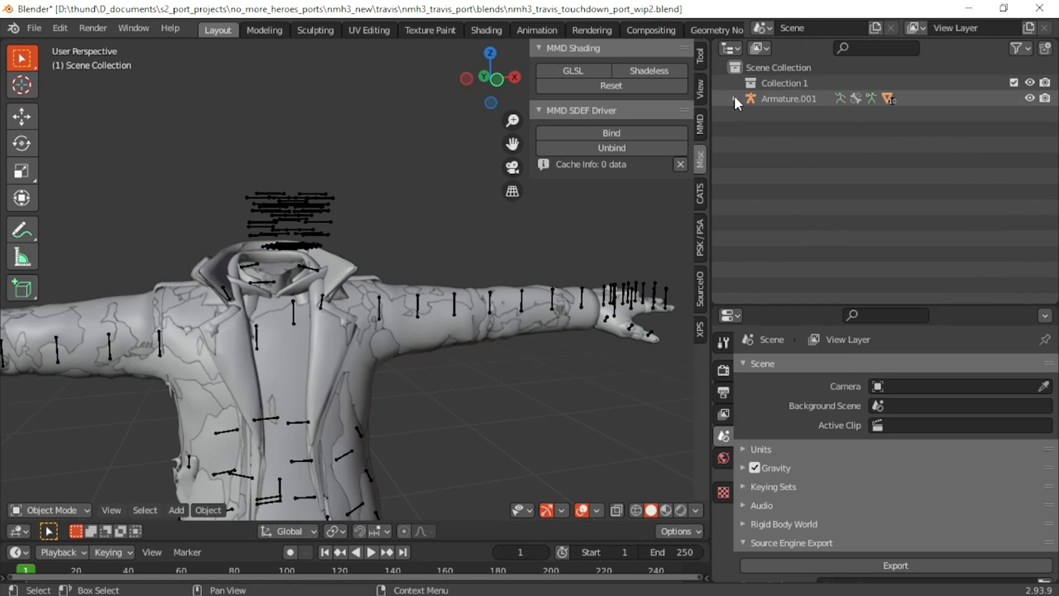
left_click(733, 98)
- Select the NMH1_JacketOff_Cutting_Lower mesh and filter the outliner by "." to examine names containing a dot
left_click(461, 289)
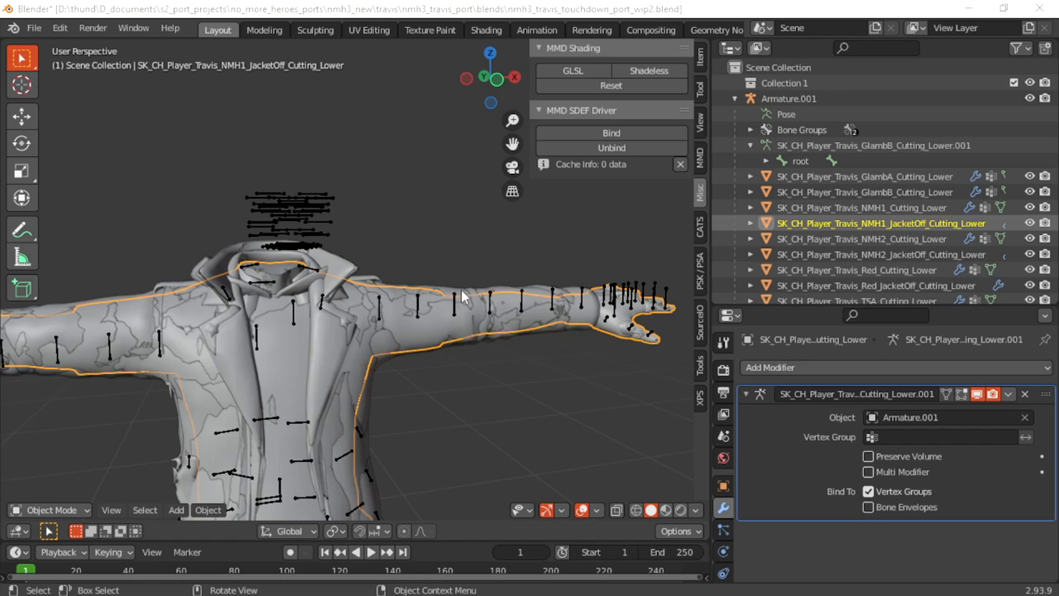
left_click(866, 48)
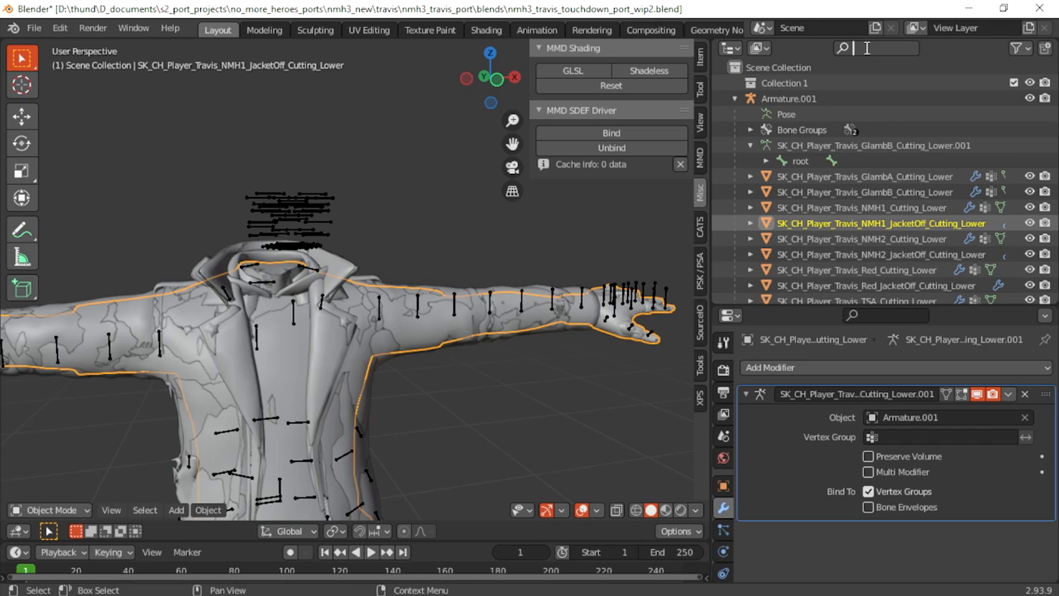
type(".")
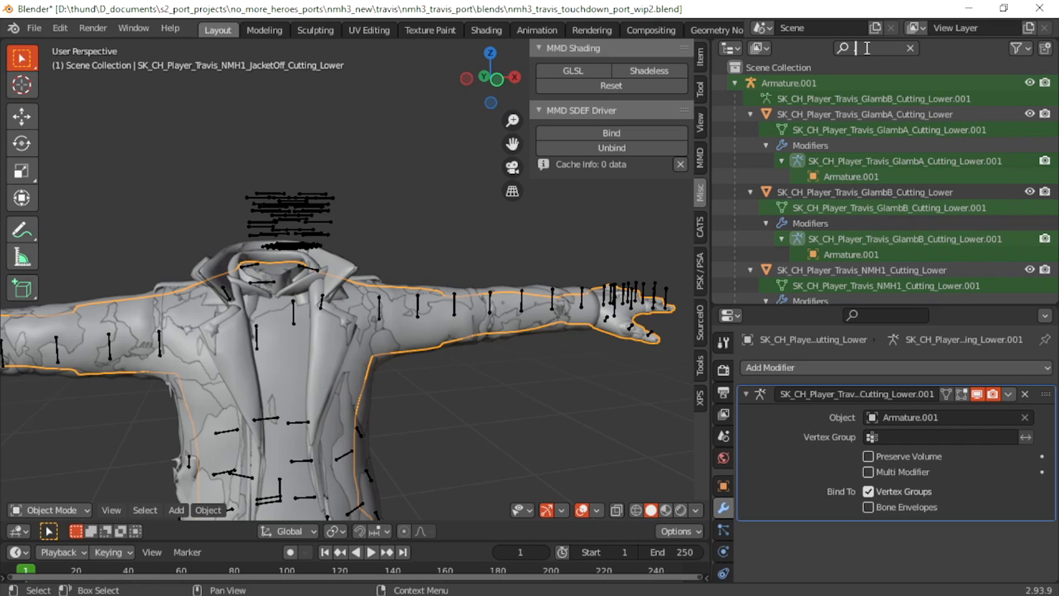
key("Return")
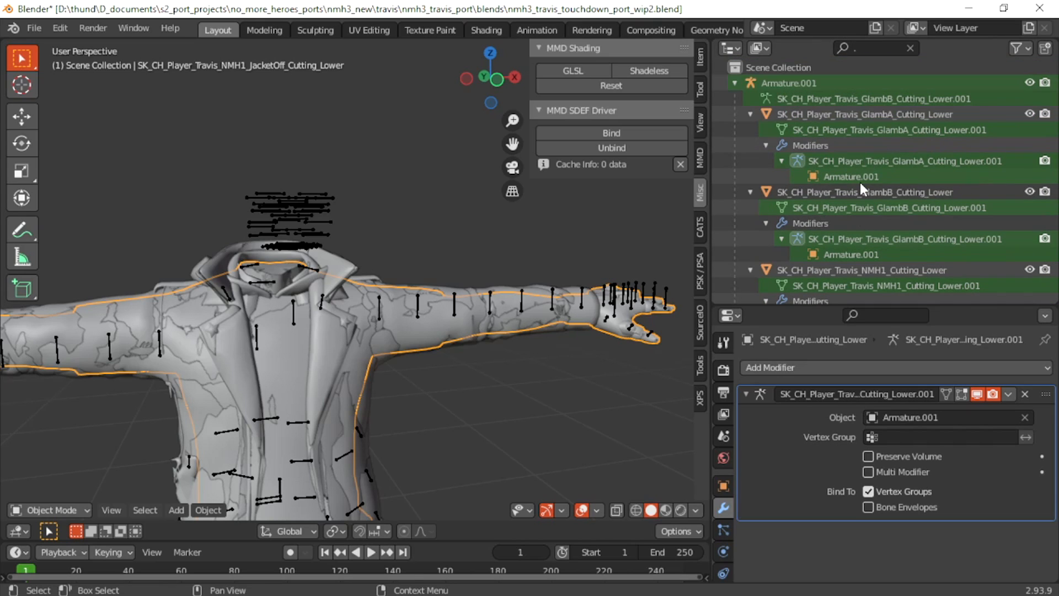
scroll(859, 182, "down", 5)
scroll(859, 182, "up", 5)
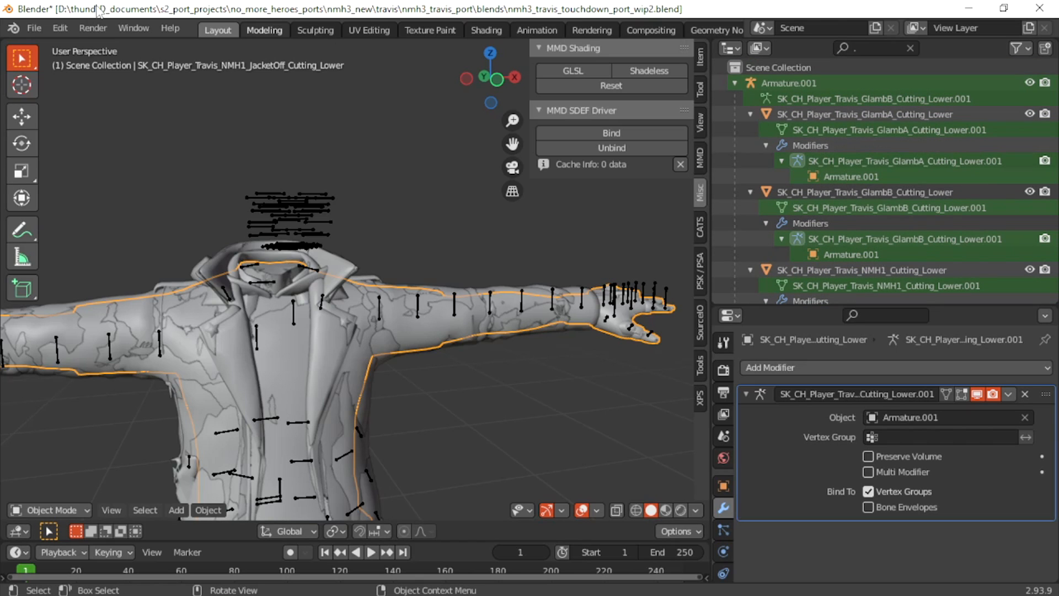
left_click(60, 28)
left_click(68, 25)
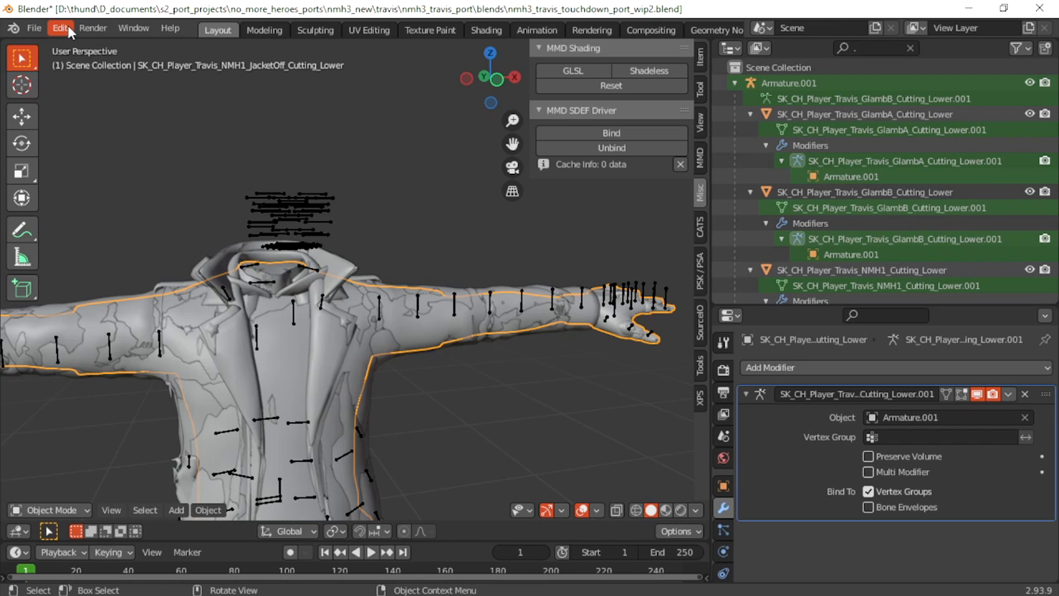
left_click(67, 26)
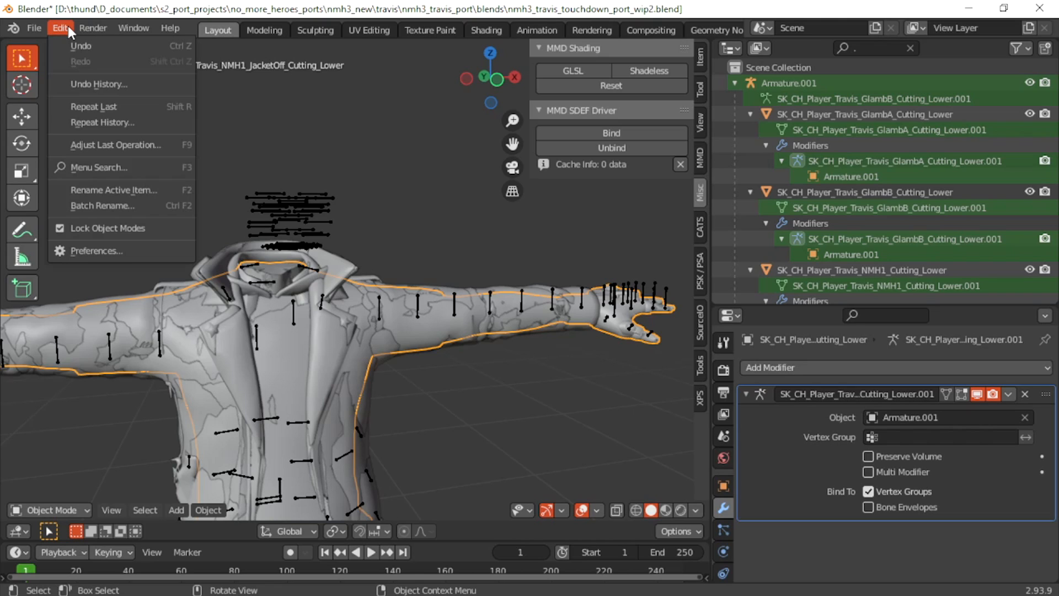
left_click(80, 205)
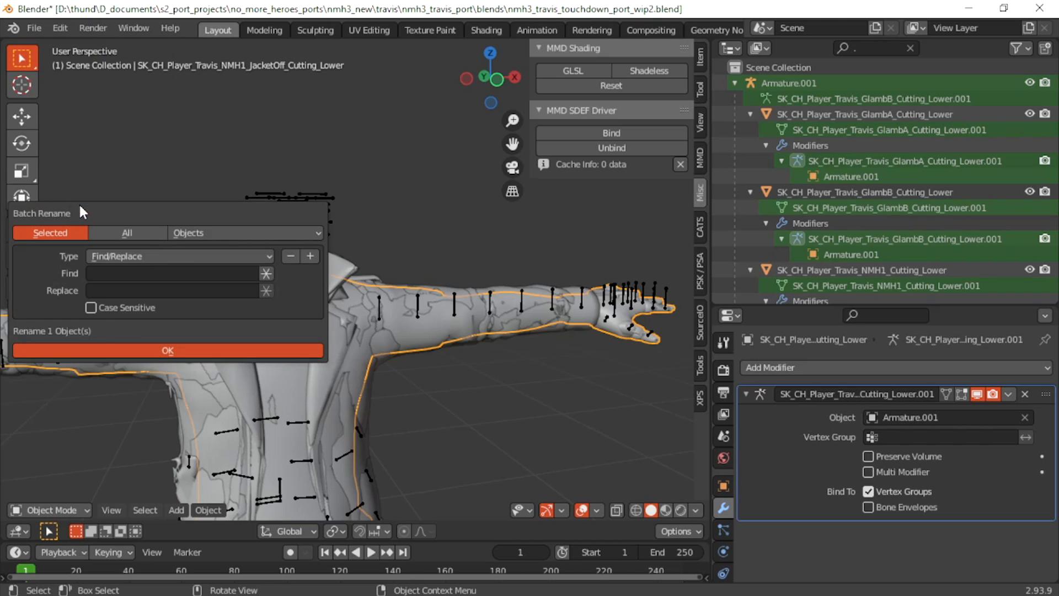
left_click(124, 231)
left_click(121, 274)
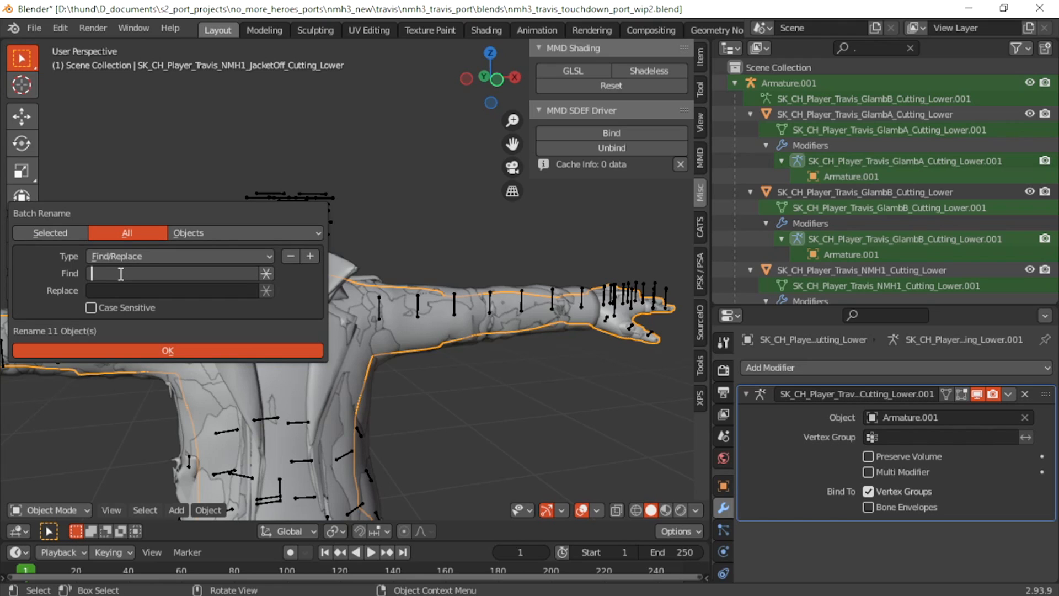
type(".")
key("Return")
left_click(131, 290)
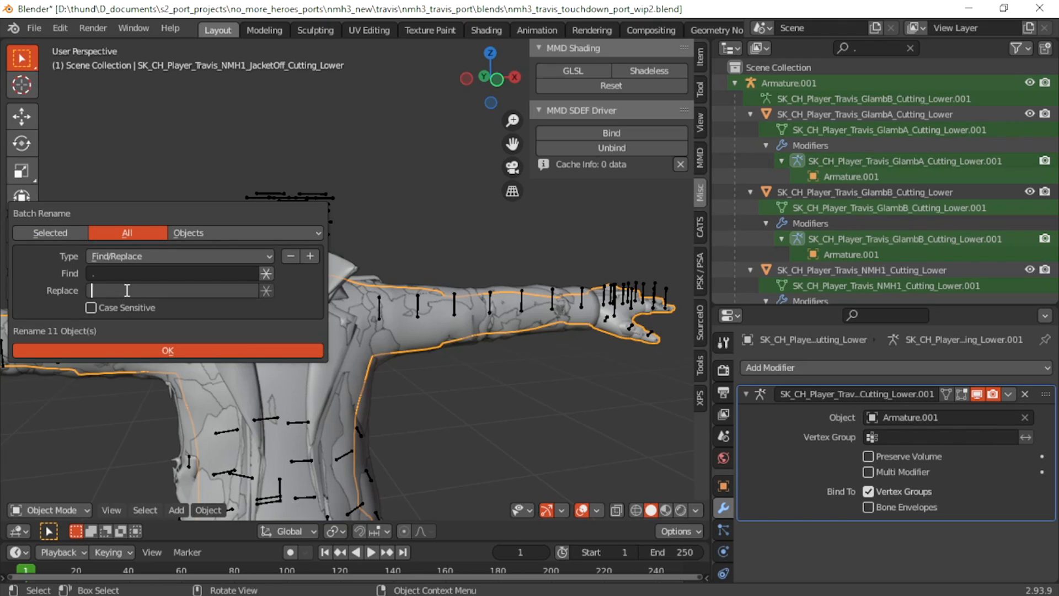
key("Return")
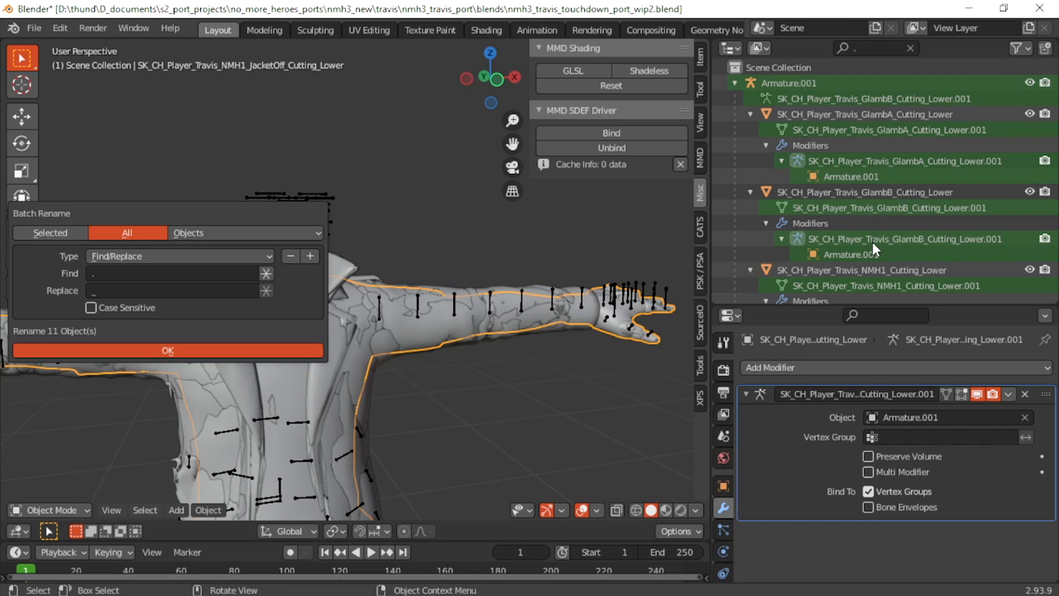
key("Escape")
- Batch rename all objects, replacing every "." in their names with "_"
scroll(871, 257, "down", 5)
scroll(871, 257, "down", 10)
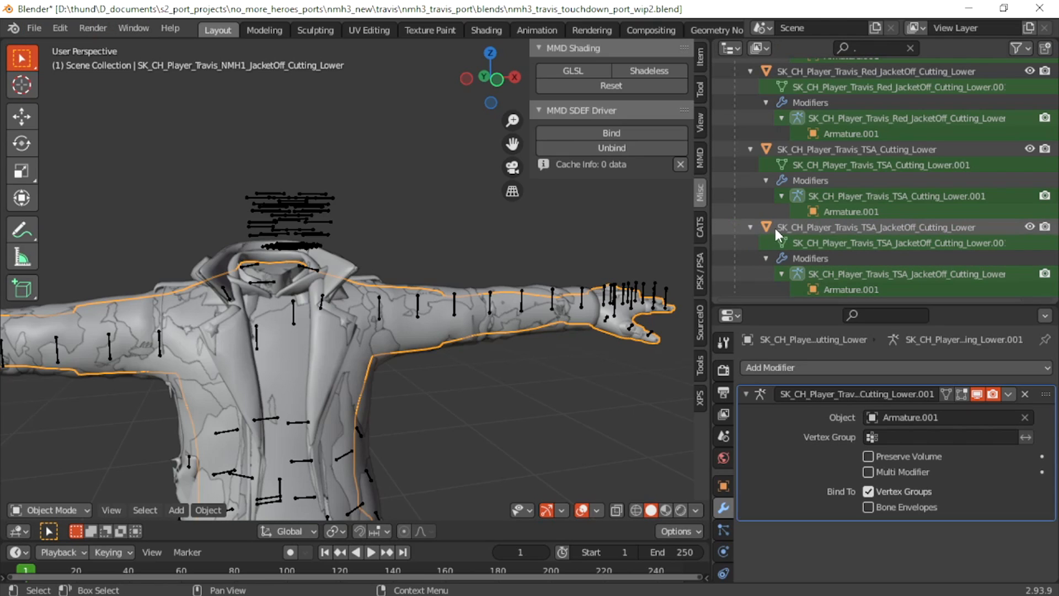
left_click(62, 29)
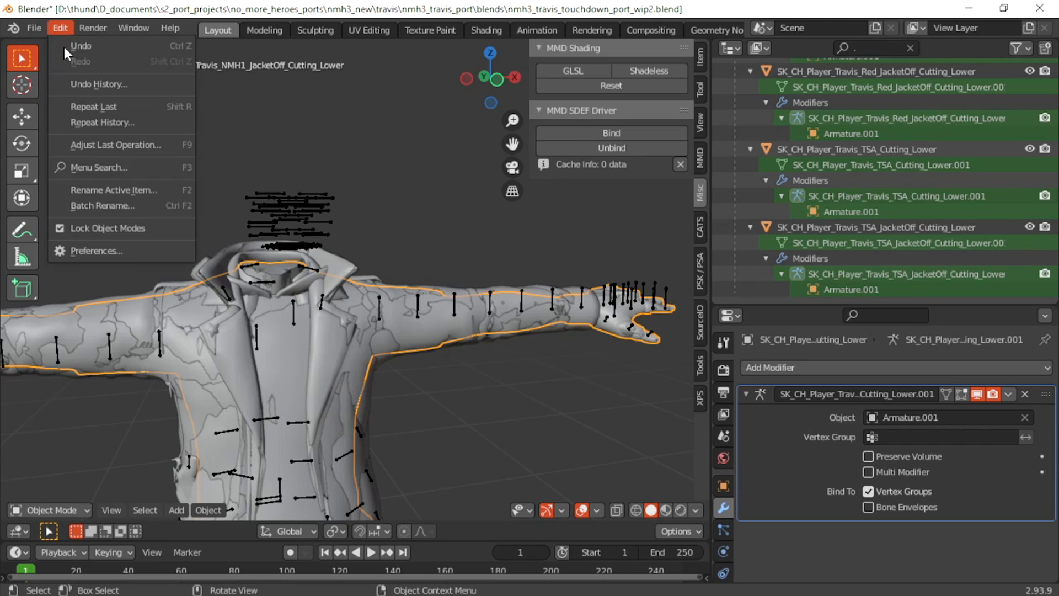
left_click(97, 204)
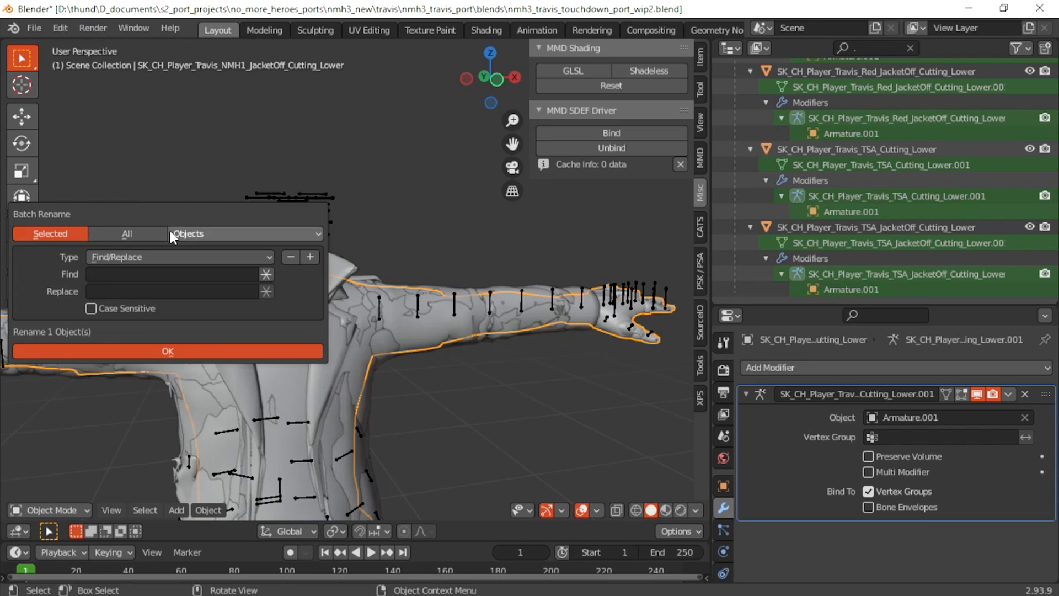
left_click(113, 232)
left_click(109, 275)
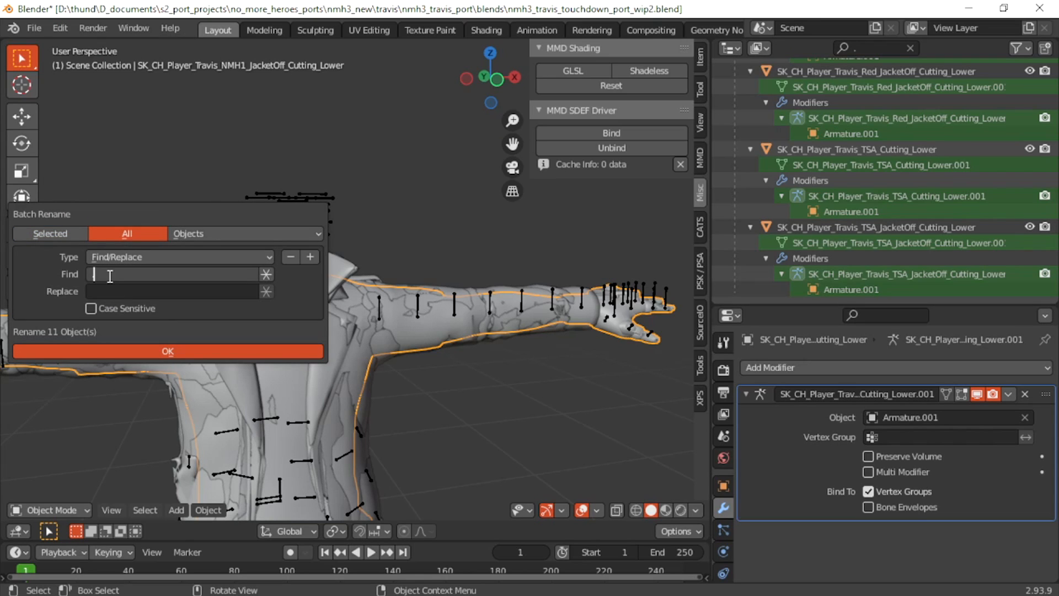
type(".")
left_click(120, 292)
type("_")
left_click(143, 352)
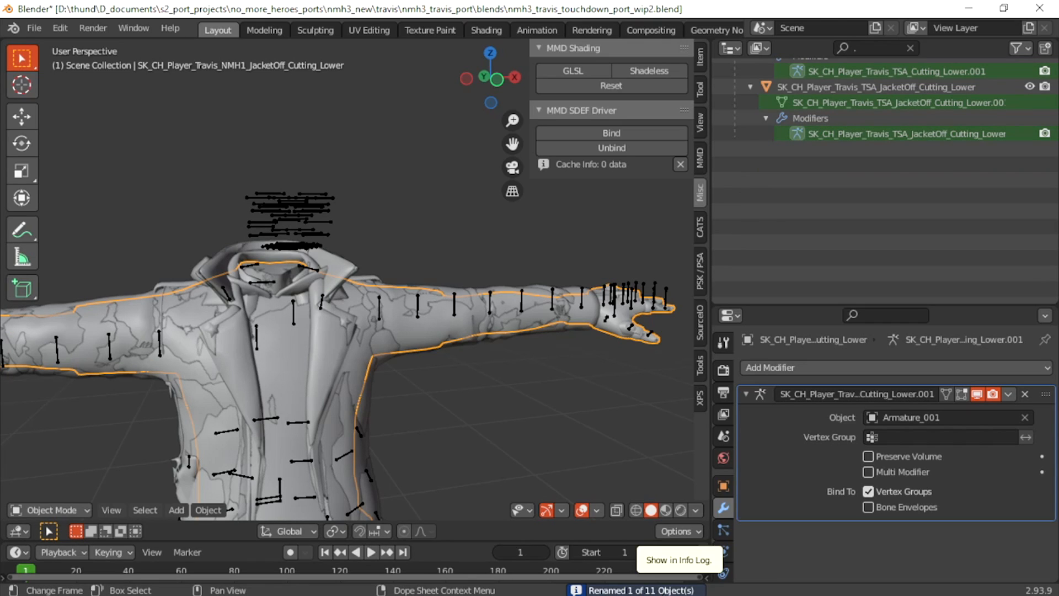
- Run the same "." to "_" batch rename on all materials
left_click(72, 27)
left_click(108, 206)
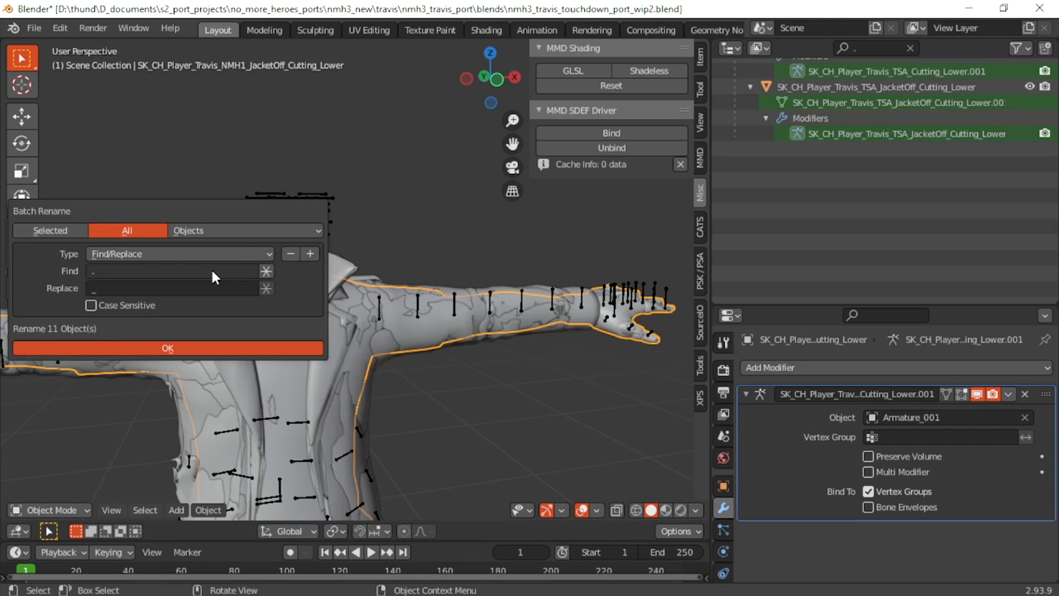
left_click(227, 229)
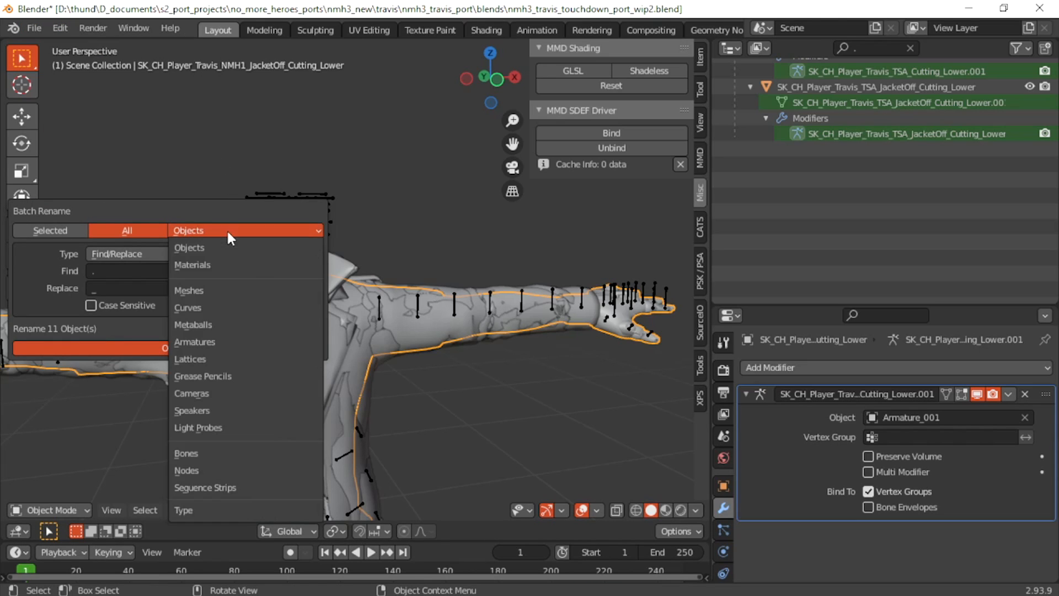
left_click(218, 263)
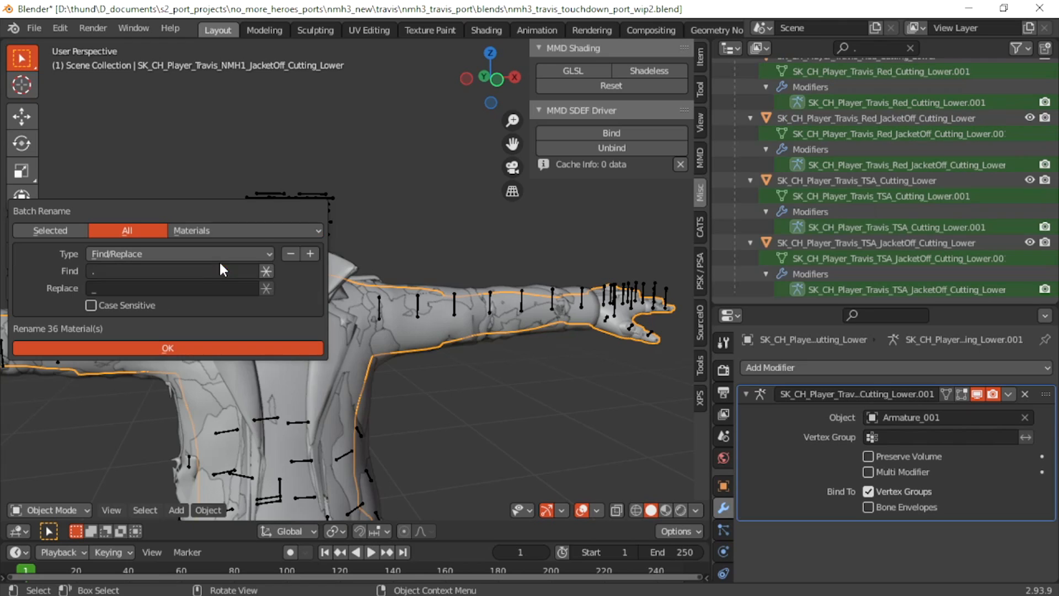
left_click(174, 349)
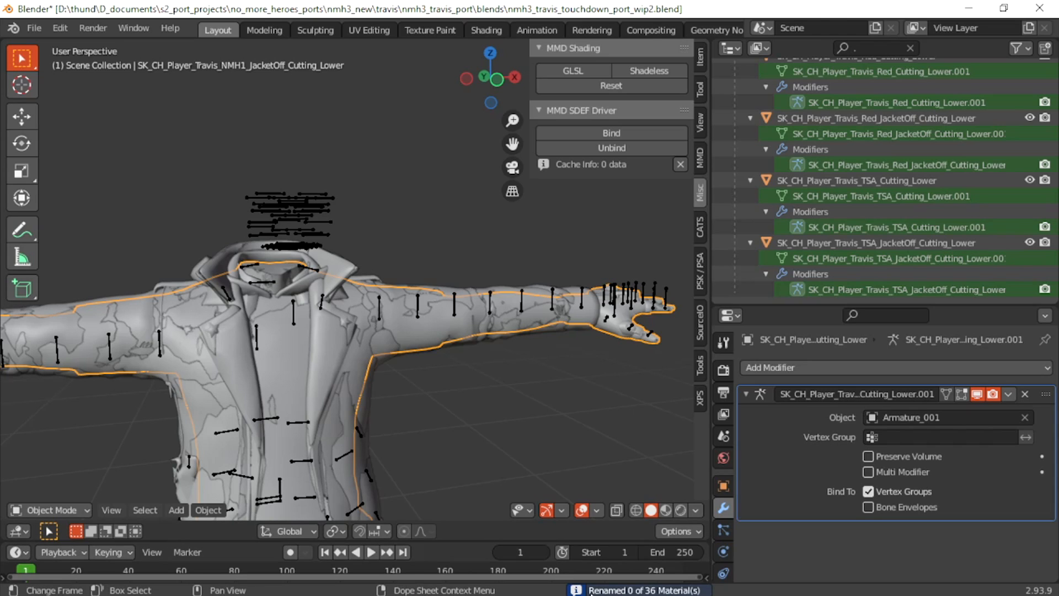
- Batch rename all mesh data, replacing "." with "_"
left_click(59, 29)
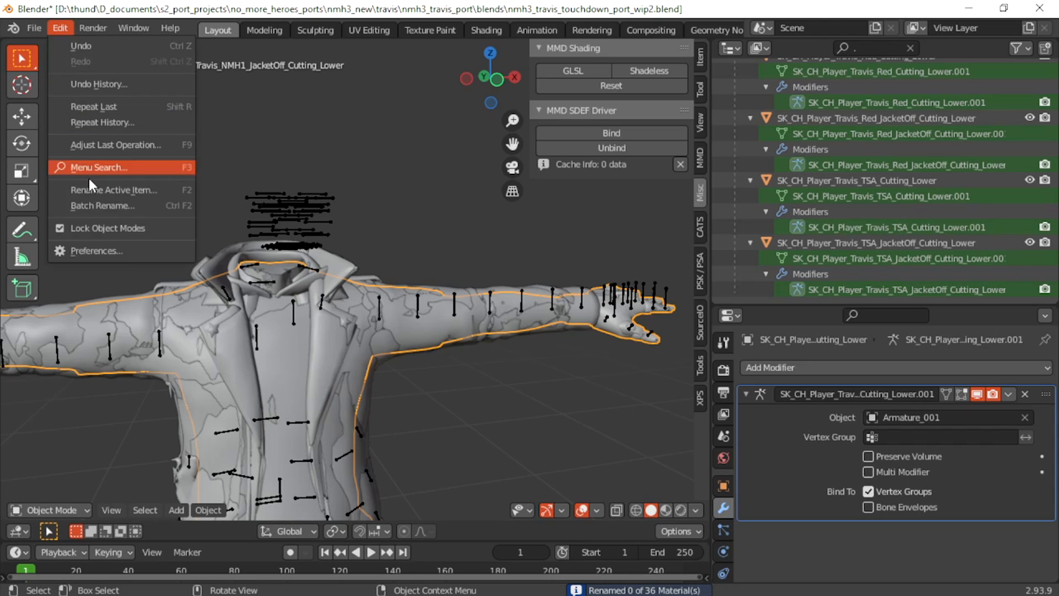
left_click(104, 205)
left_click(237, 229)
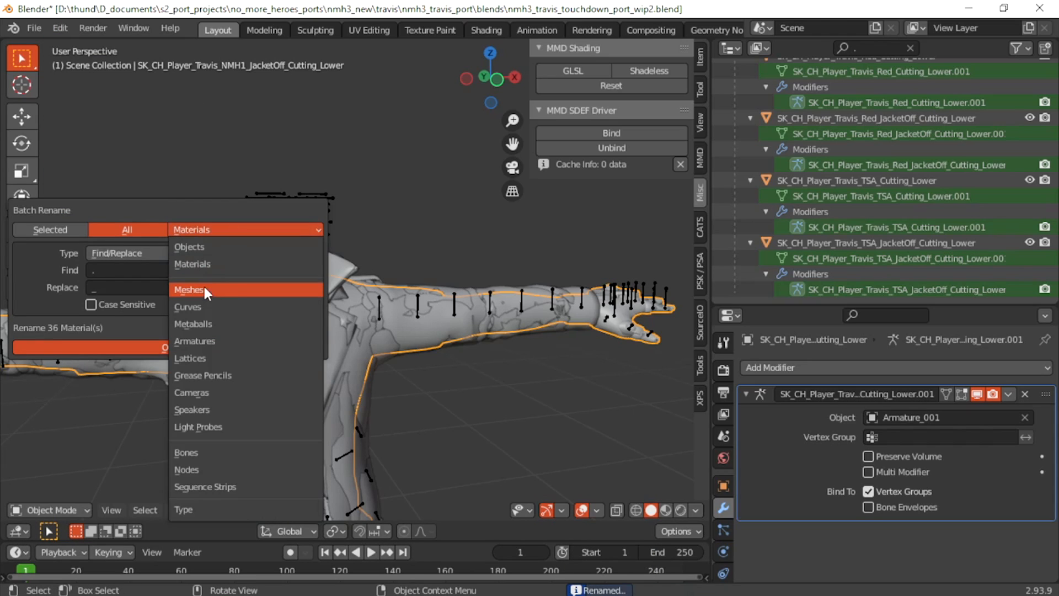
left_click(237, 289)
left_click(114, 345)
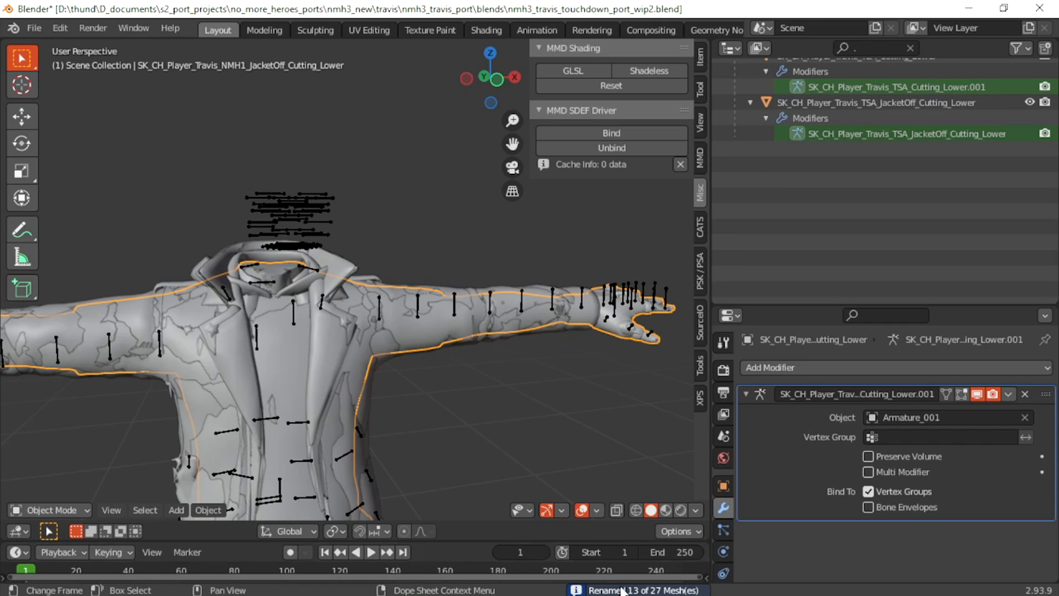
- Batch rename all armature data, replacing "." with "_" in their names
left_click(59, 28)
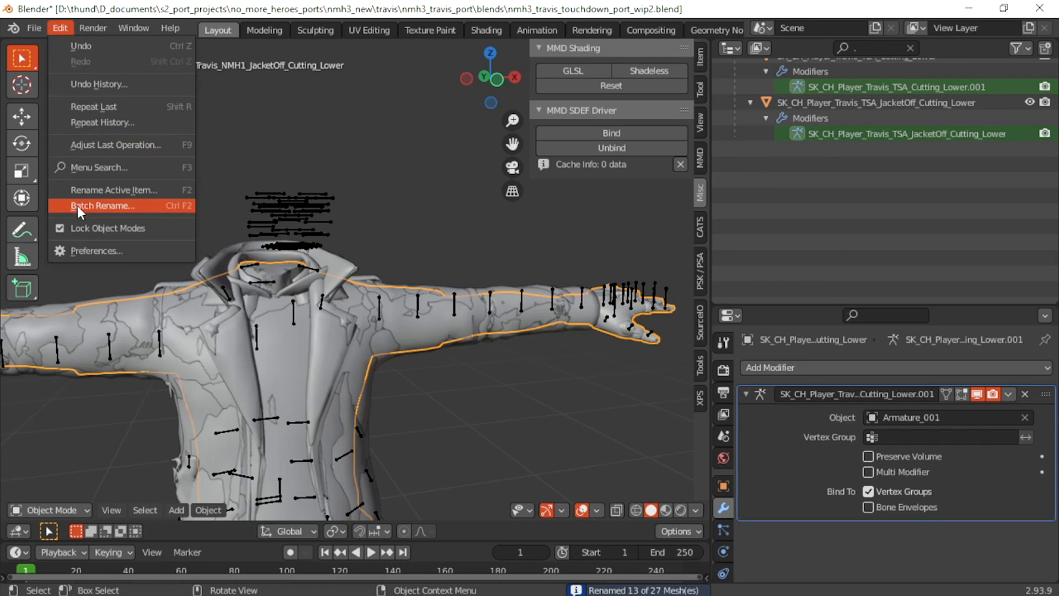
scroll(938, 215, "up", 5)
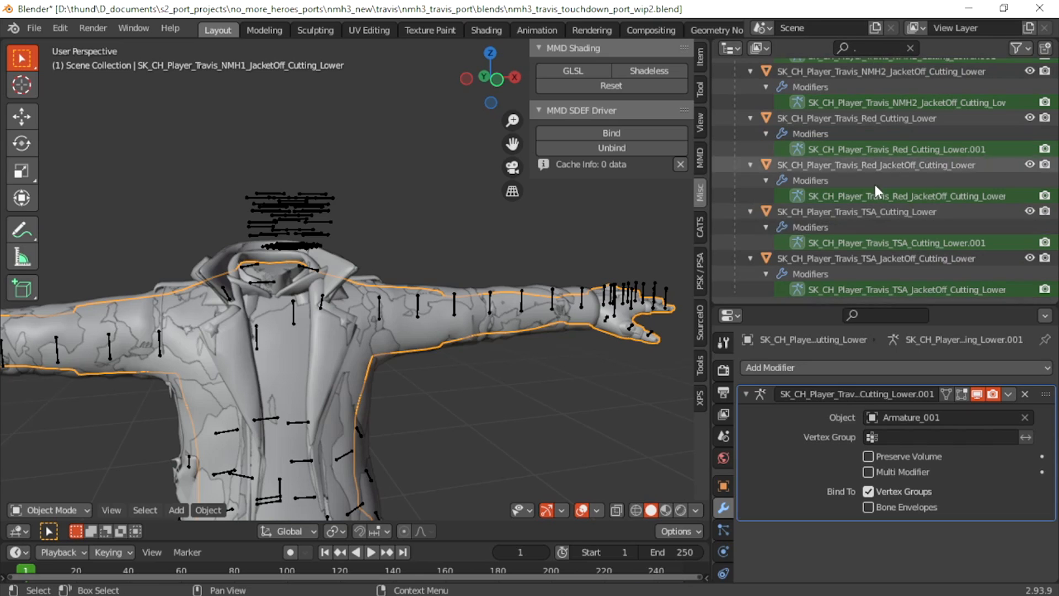
left_click(60, 29)
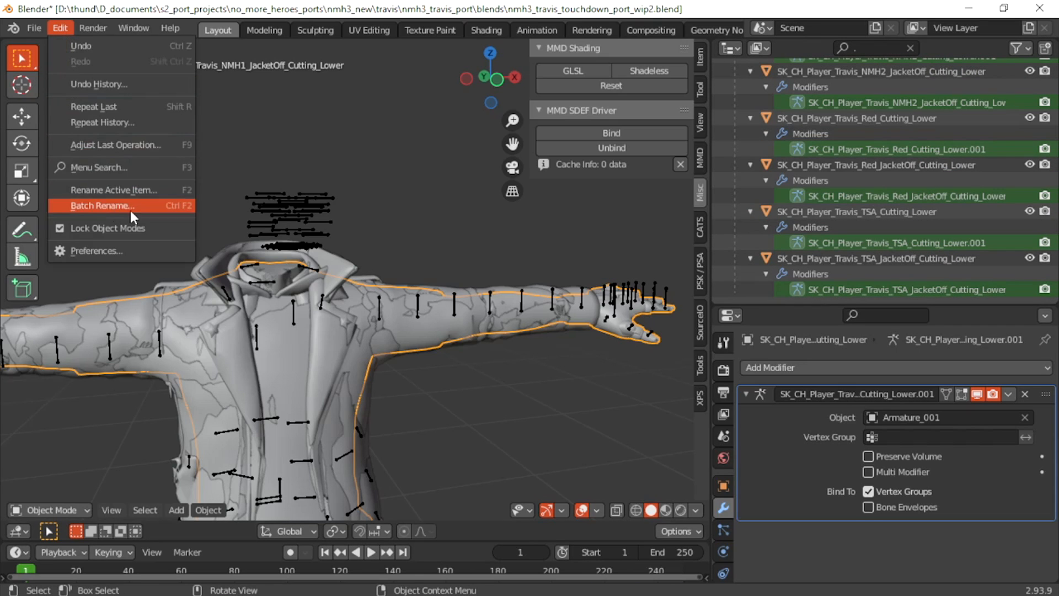
scroll(949, 165, "up", 3)
scroll(822, 187, "up", 6)
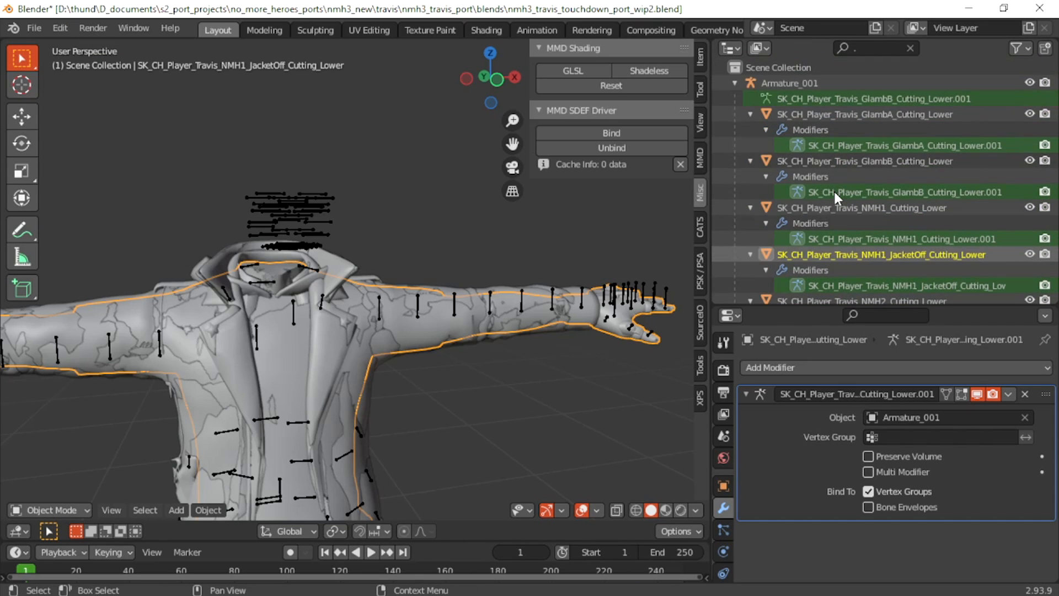
left_click(61, 28)
left_click(94, 202)
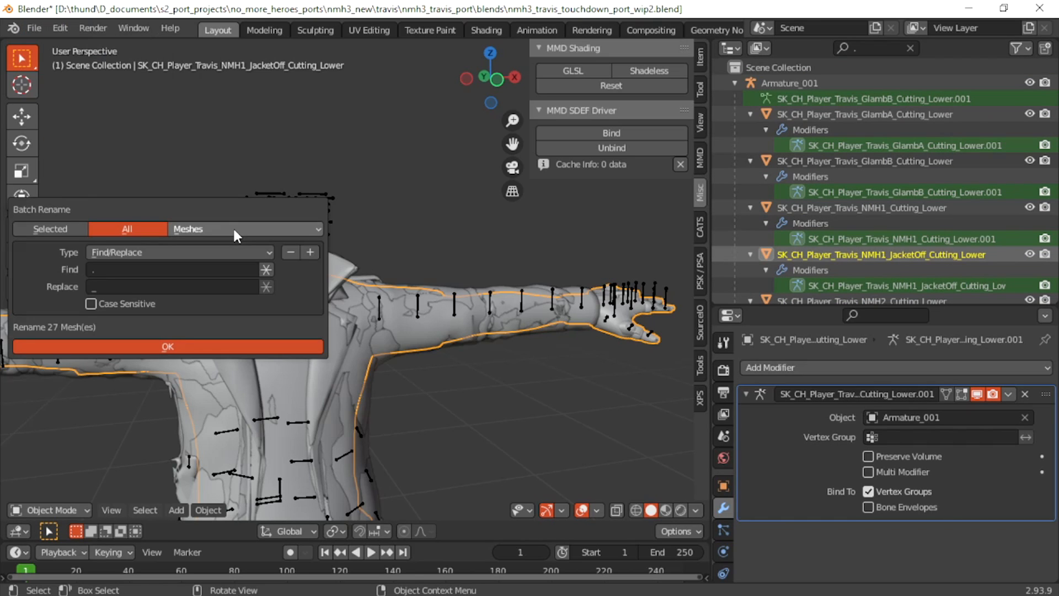
left_click(232, 227)
left_click(200, 339)
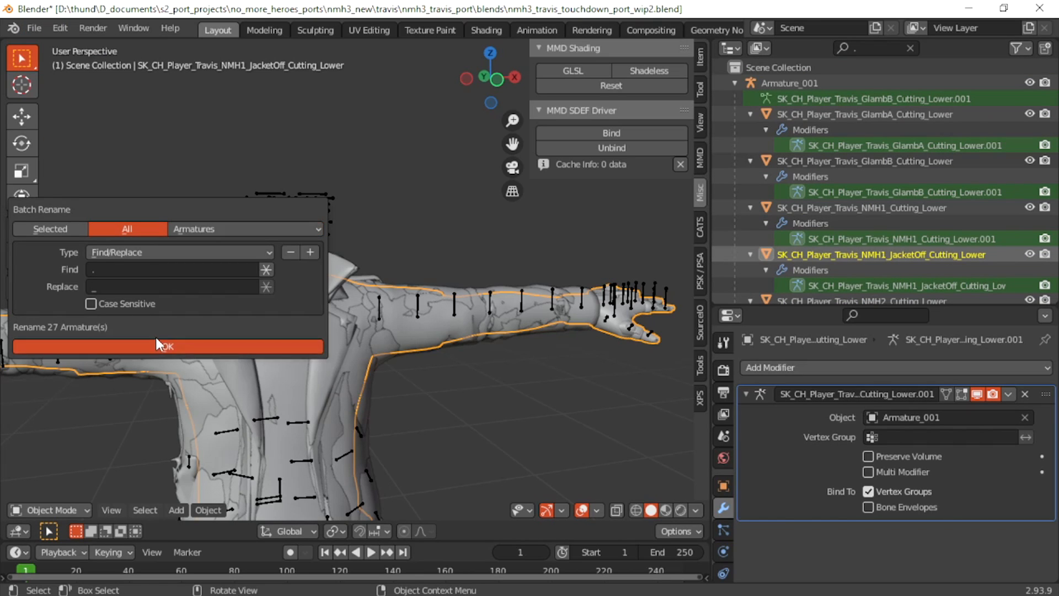
left_click(157, 345)
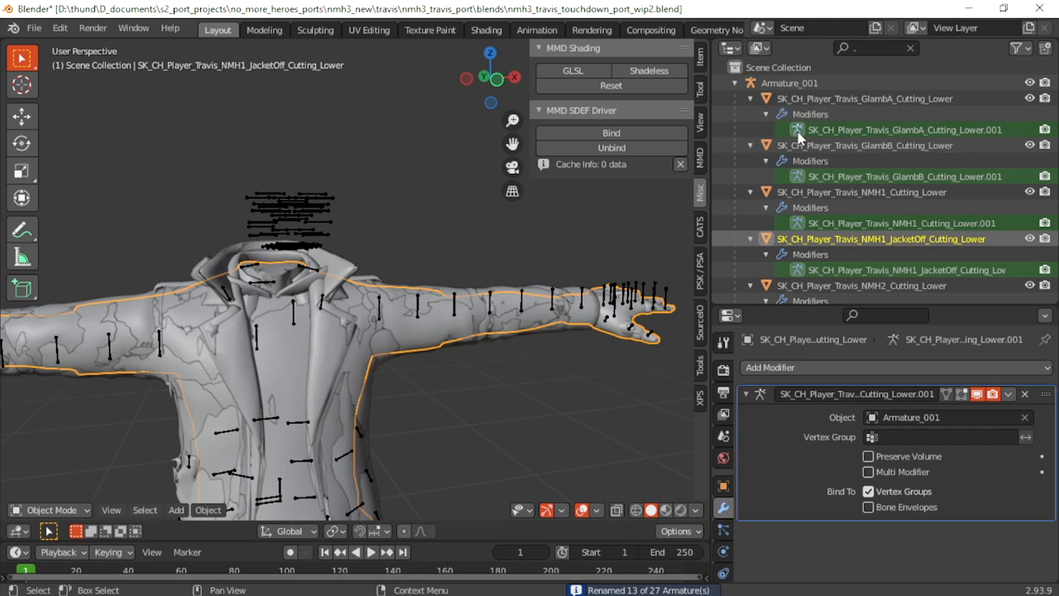
- Rename the Armature_001 object to Armature
left_click(802, 88)
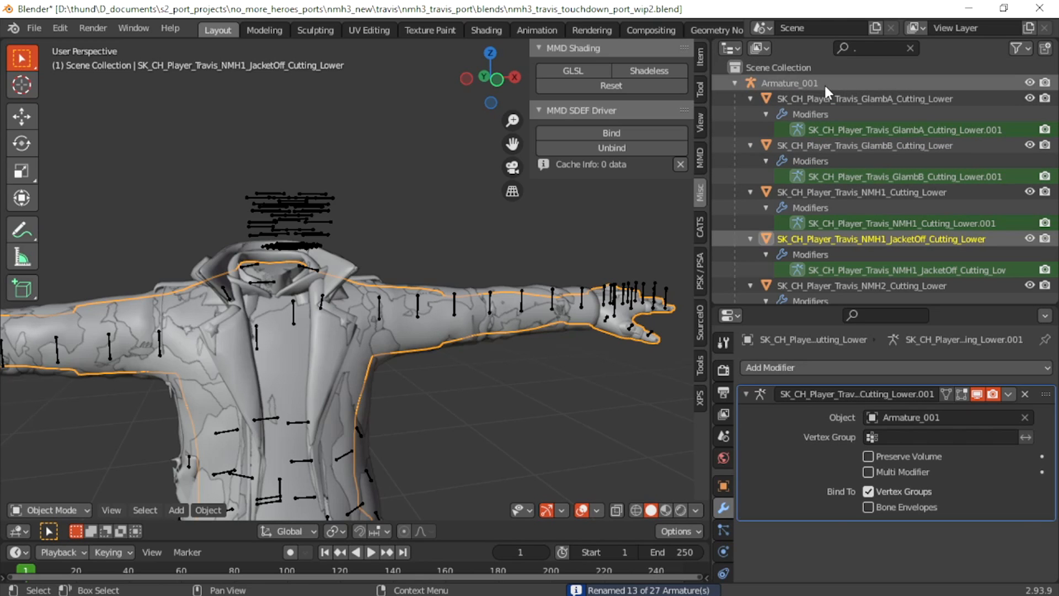
double_click(824, 83)
key("BackSpace")
key("BackSpace")
key("BackSpace")
key("BackSpace")
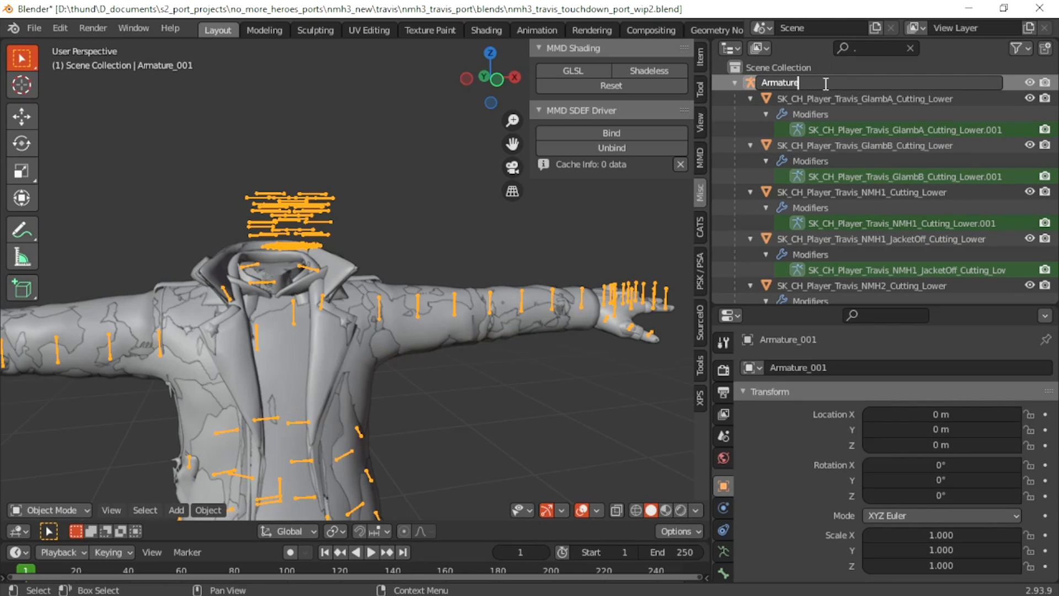
key("Return")
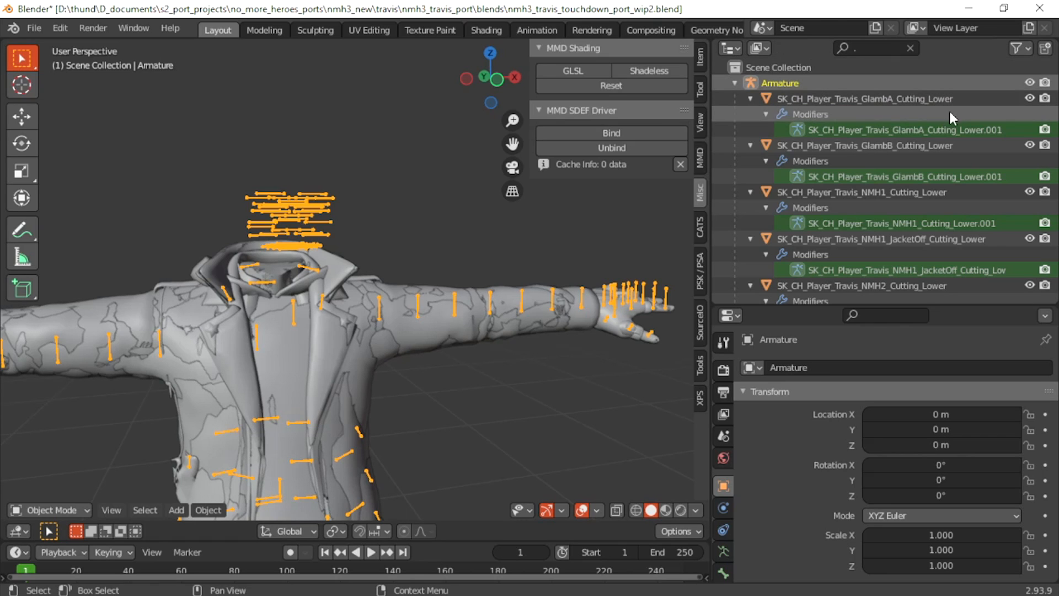
- Select the SK_CH_Player_Travis_Red_Cutting_Lower mesh's armature modifier, clear the outliner's name filter and save the blend file
scroll(829, 187, "down", 3)
scroll(829, 186, "down", 5)
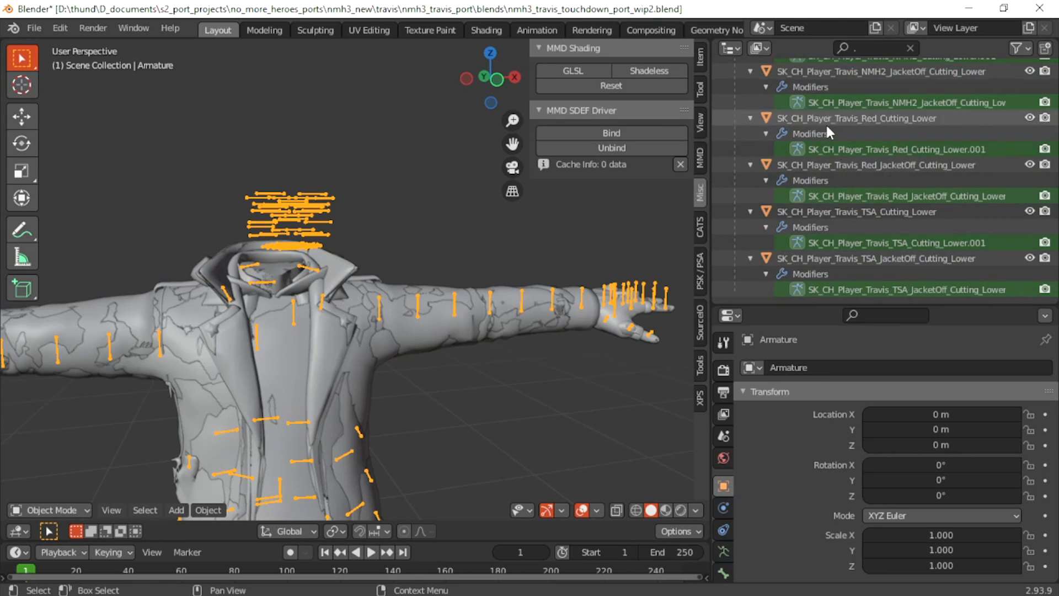
left_click(840, 150)
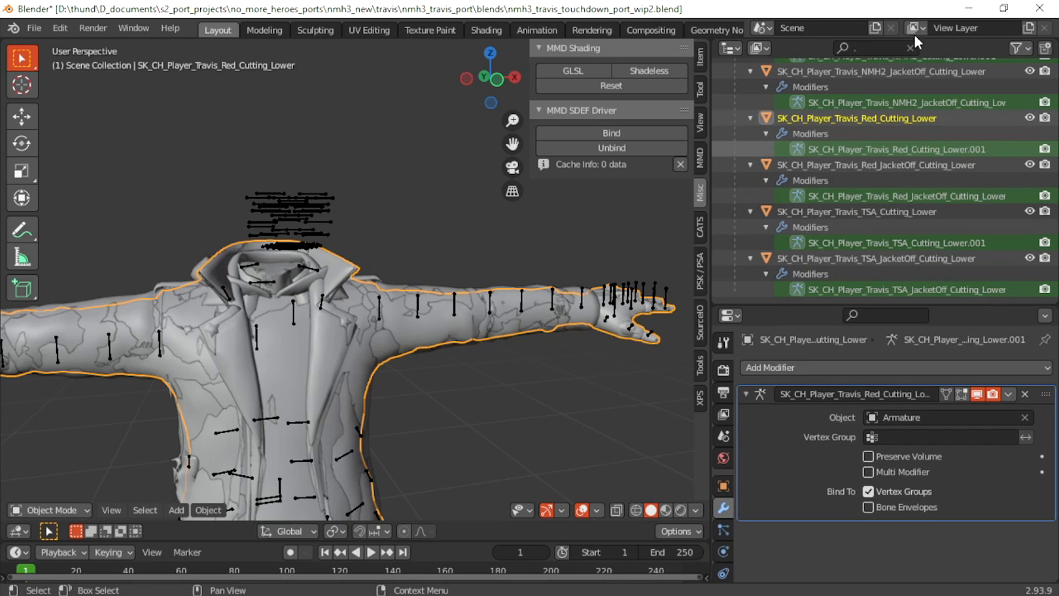
left_click(910, 48)
scroll(874, 174, "up", 5)
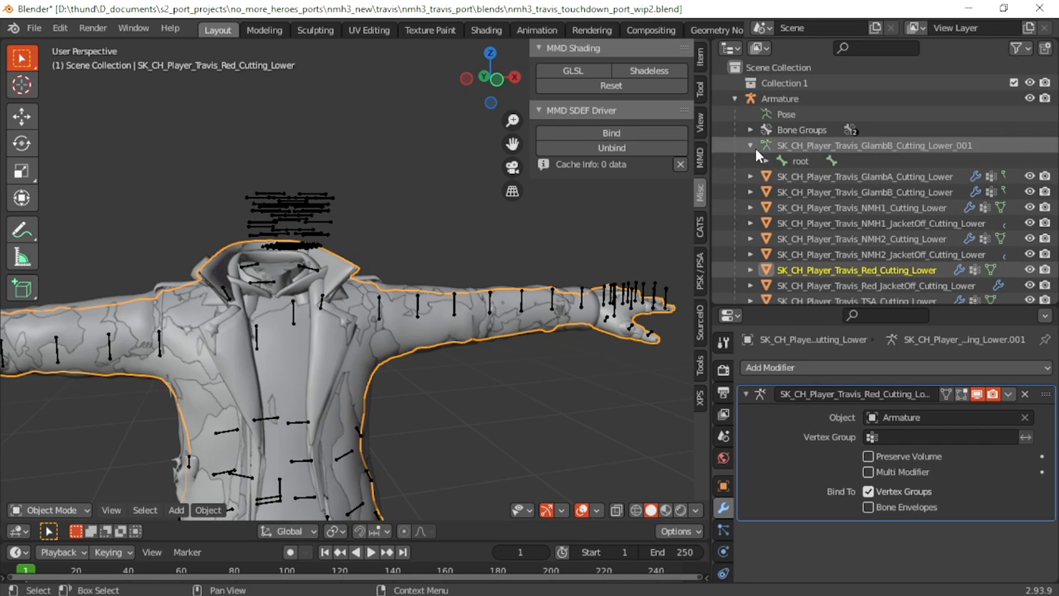
key("ctrl+s")
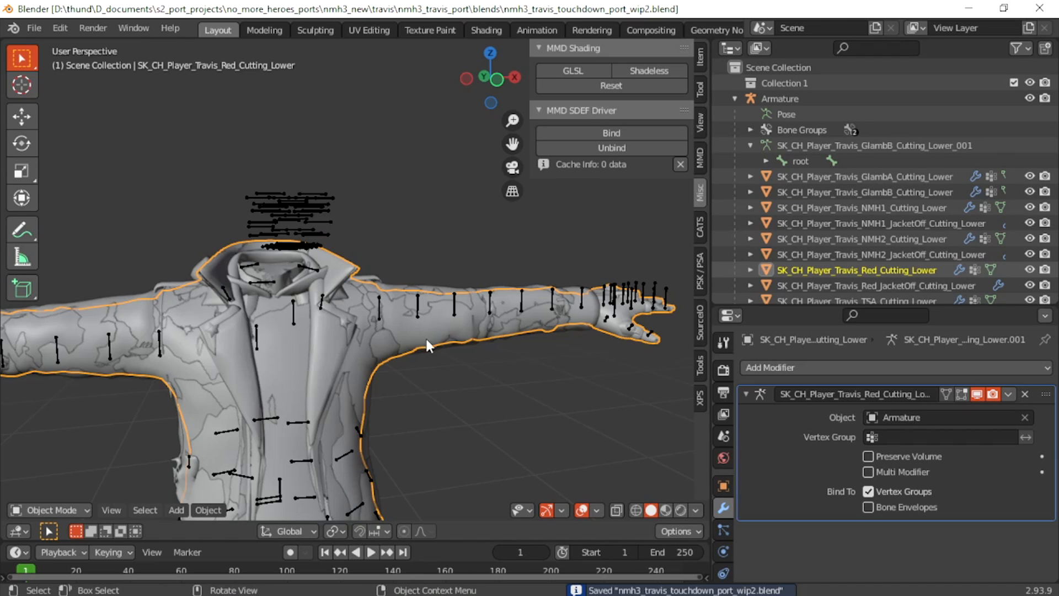
- Examine the Source Engine Export settings in the scene properties, including export path, format, up axis and engine path
left_click(723, 436)
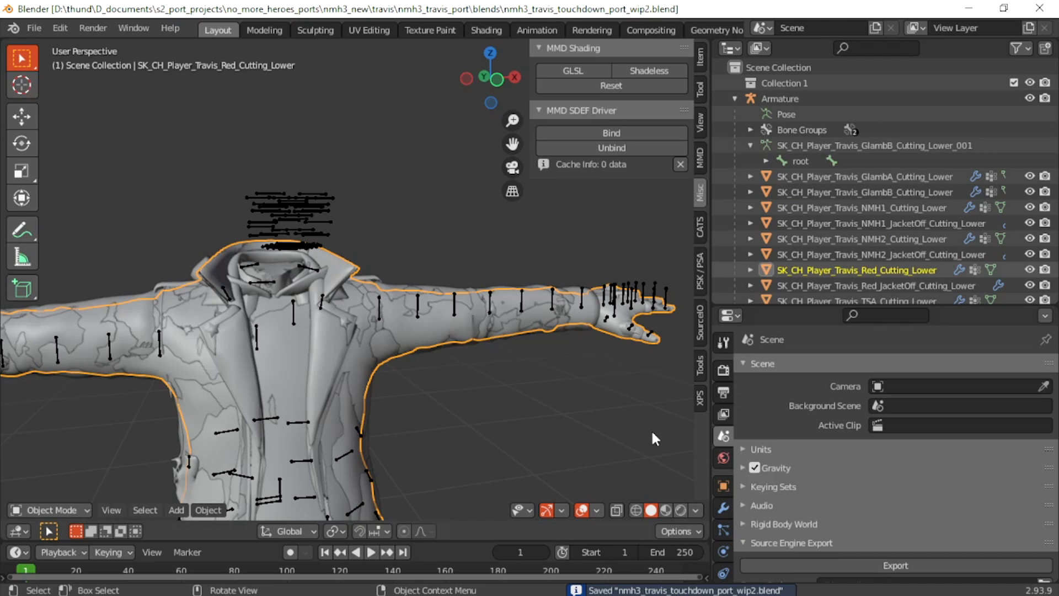
scroll(395, 353, "down", 1)
scroll(824, 399, "down", 2)
scroll(824, 398, "down", 1)
scroll(803, 402, "up", 1)
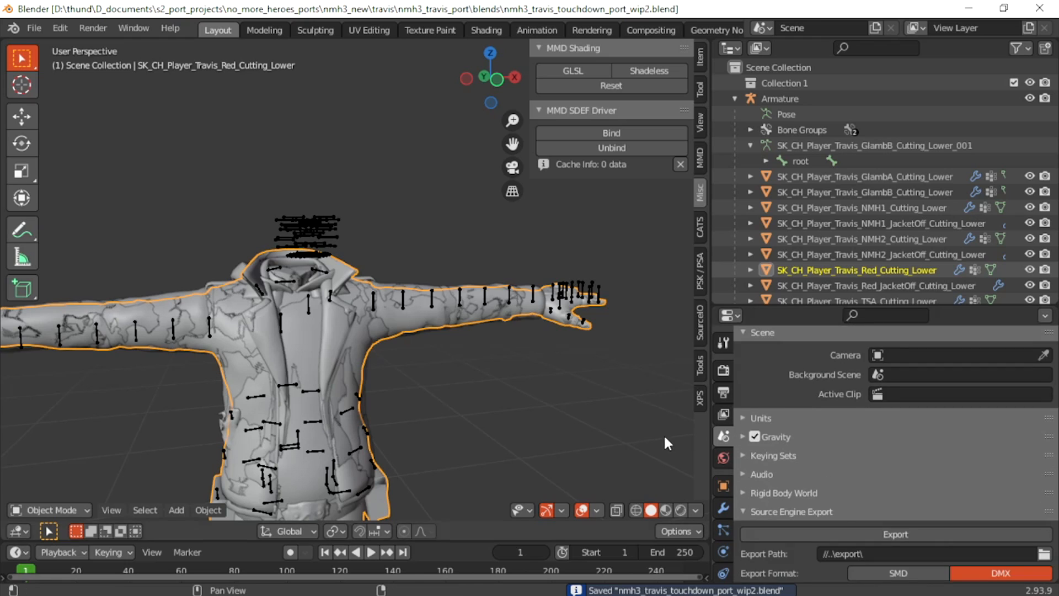
scroll(826, 436, "down", 3)
scroll(691, 429, "up", 1)
scroll(691, 436, "down", 1)
scroll(772, 466, "down", 4)
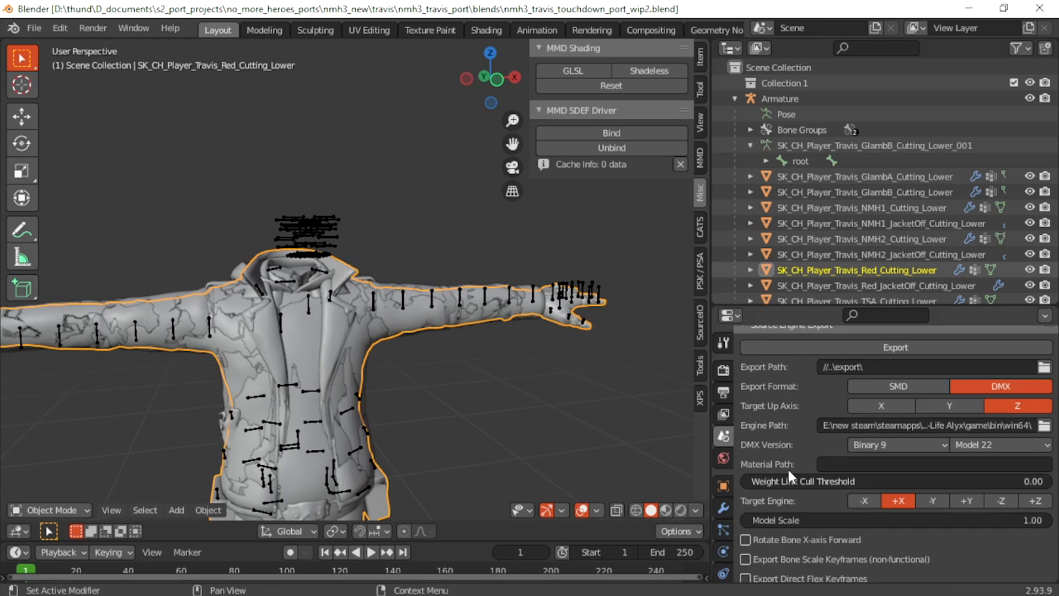
scroll(758, 448, "up", 1)
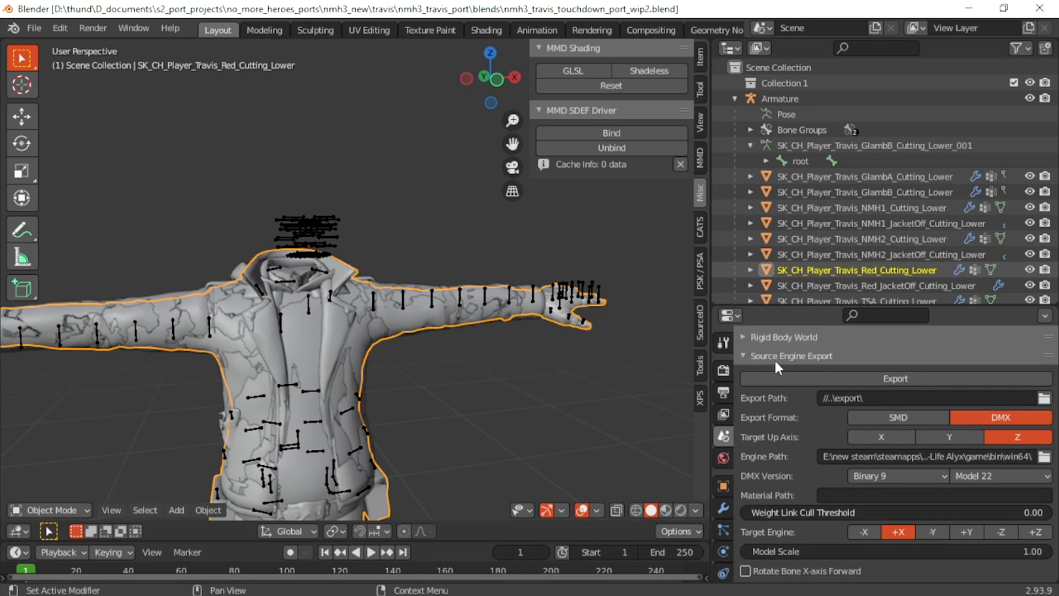
- Move the armature with all its meshes into Collection 1 and rename the collection travis_body
left_click(789, 97)
scroll(809, 210, "down", 2)
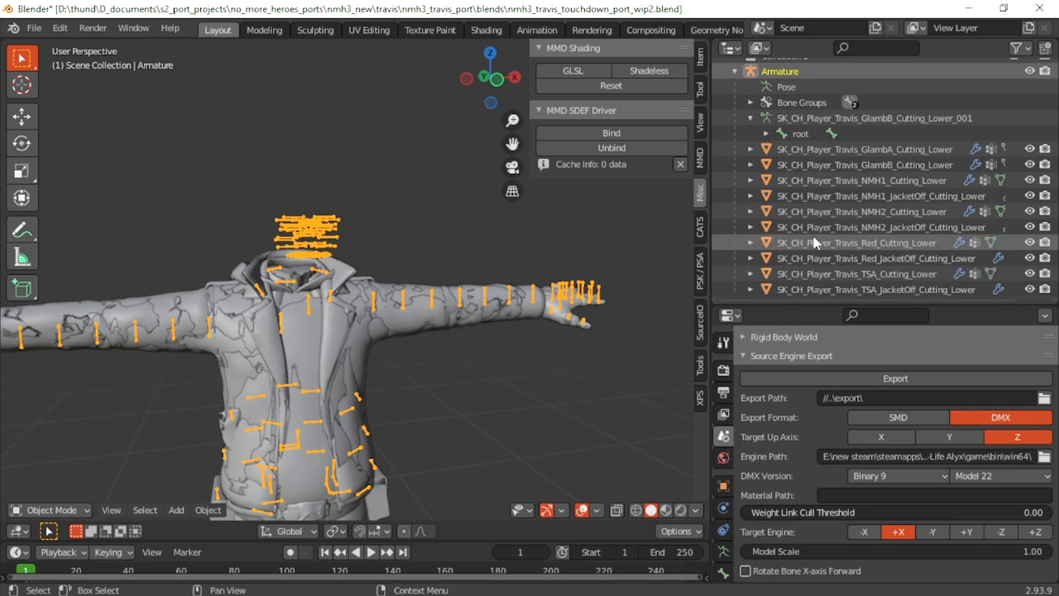
left_click(818, 289, "shift")
scroll(819, 282, "up", 2)
left_click_drag(812, 272, 783, 79)
double_click(783, 81)
type("trav")
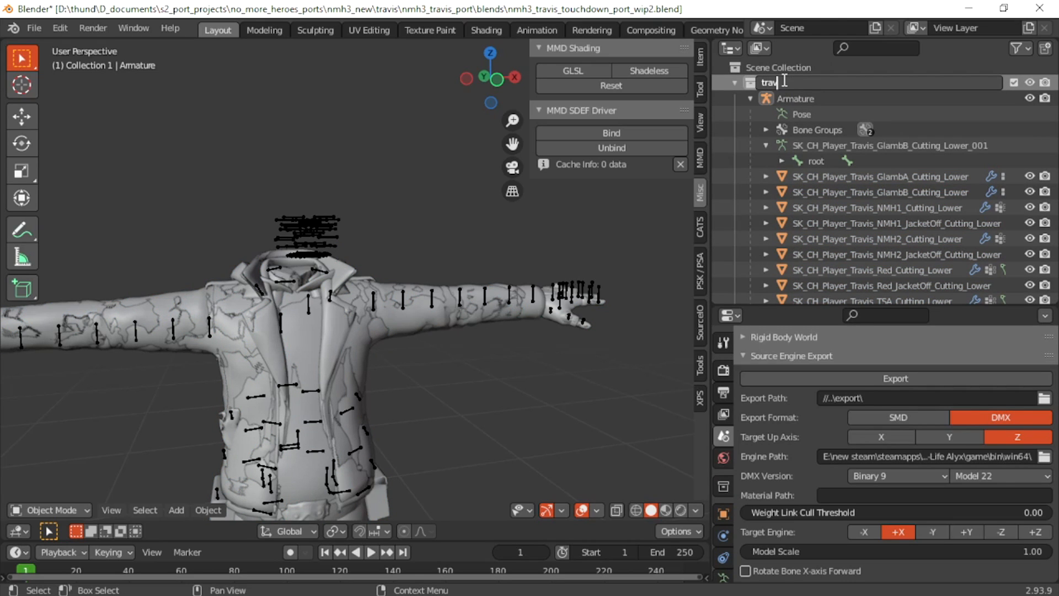
type("is_body")
key("Return")
- Save the blend file and, with all objects selected, open the Source Tools export choices for the travis_body collection
key("shift+a")
key("ctrl+s")
key("a")
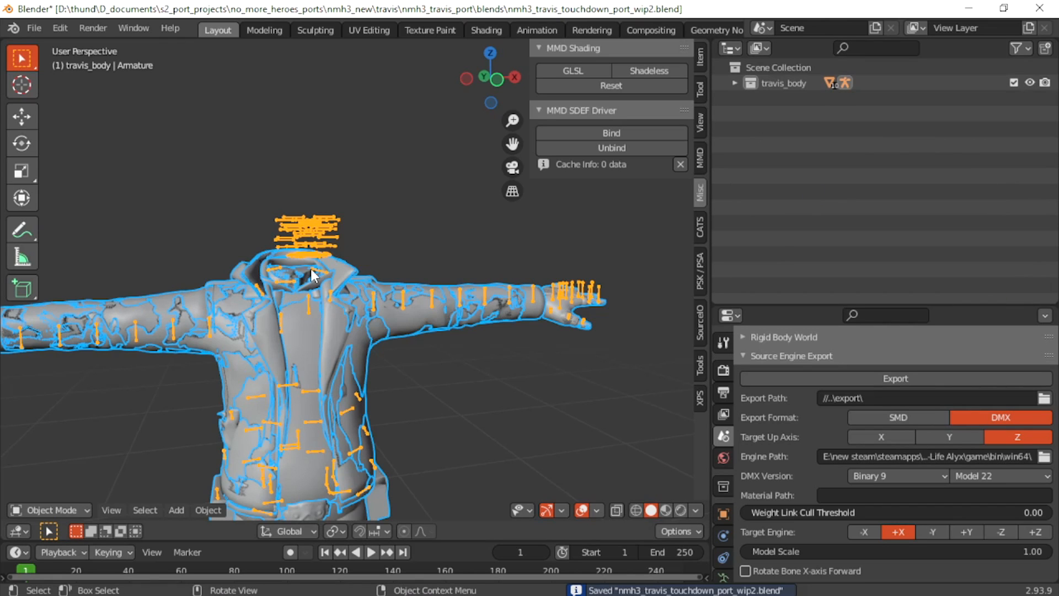
left_click(778, 378)
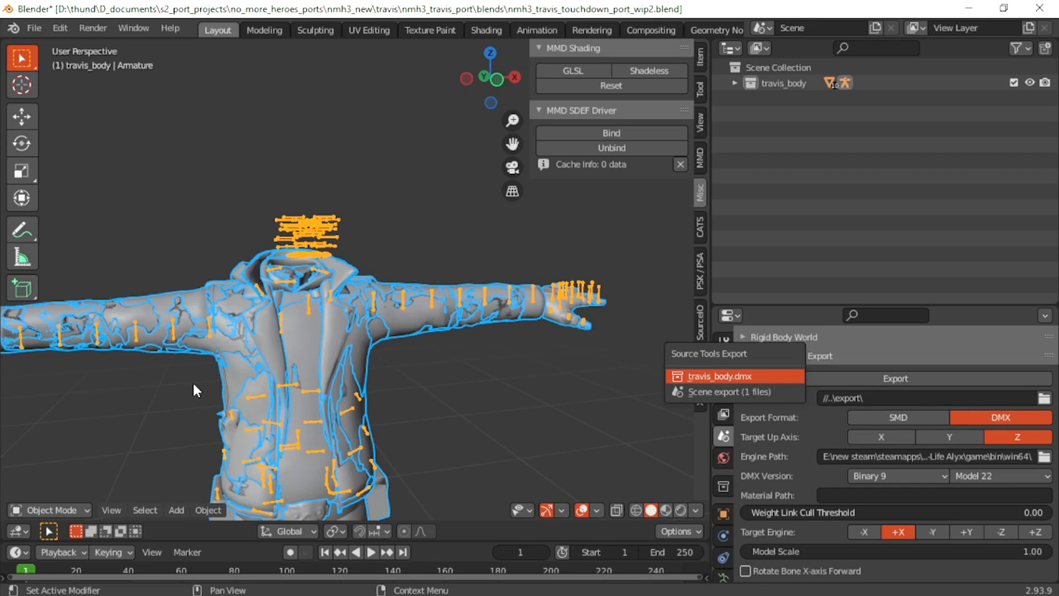
- Switch to File Explorer and open the nmh3_travis_port project folder
key("alt+Tab")
left_click(495, 123)
double_click(222, 174)
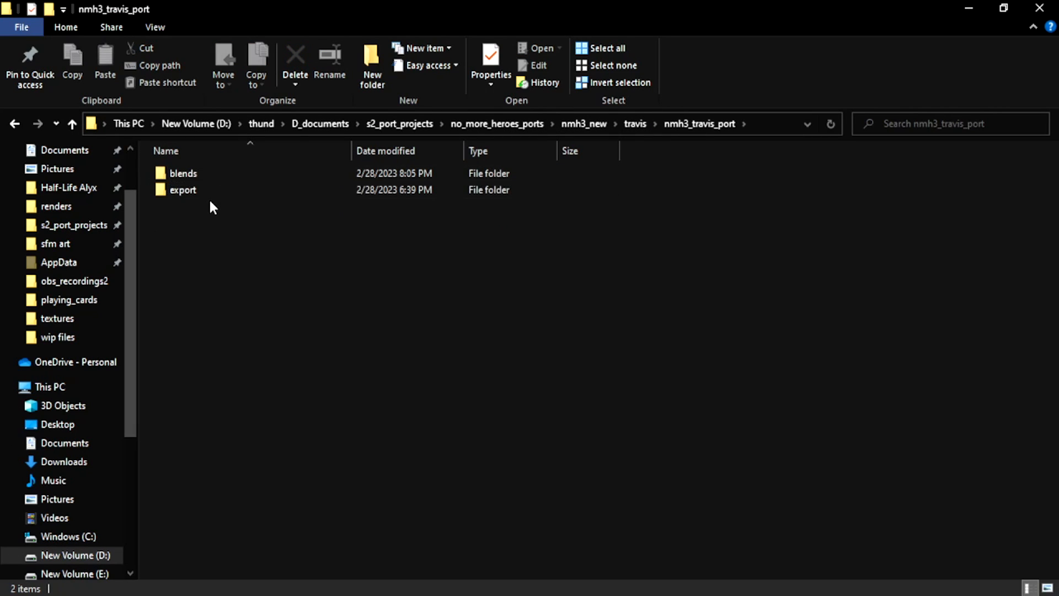
- Copy the travis_body.dmx file from the project's export folder
double_click(209, 193)
left_click(210, 174)
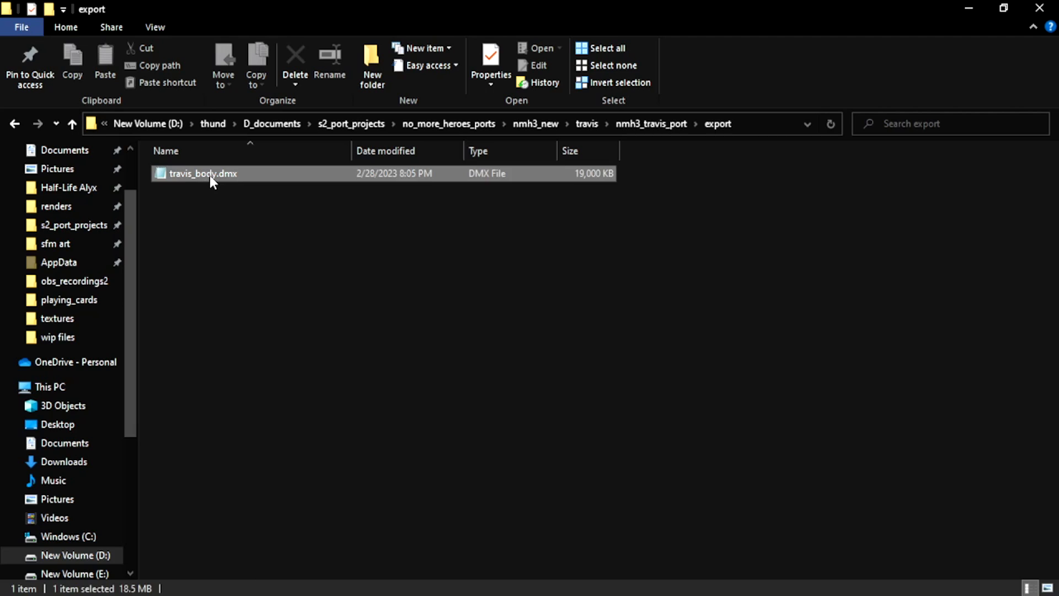
right_click(210, 174)
left_click(84, 505)
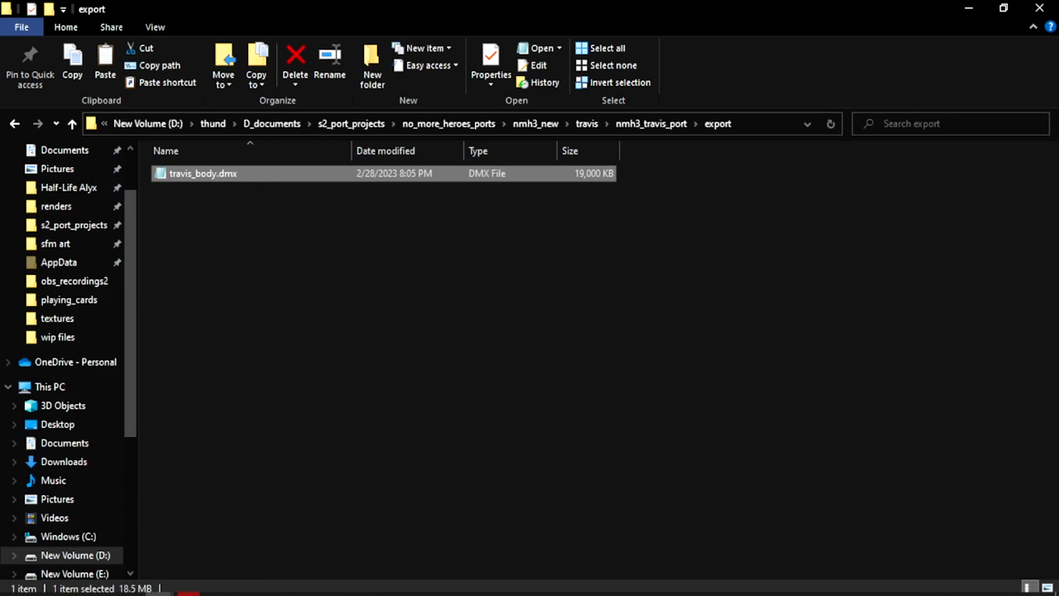
- Paste travis_body.dmx into the source folder of the nmh3_travis_touchdown model content in the Half-Life: Alyx addon
mouse_move(157, 586)
left_click(269, 499)
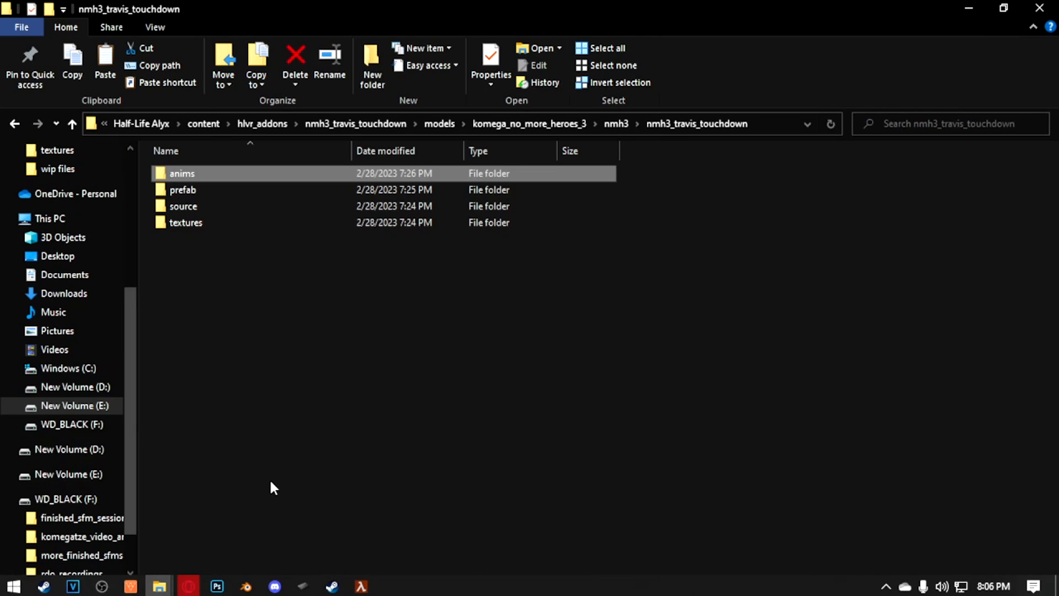
left_click(235, 210)
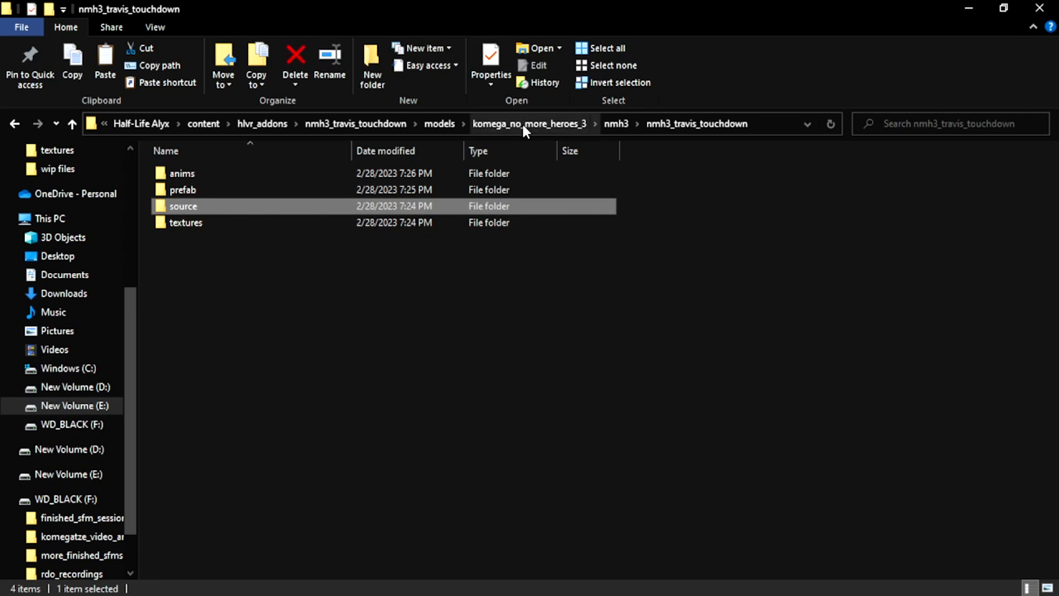
double_click(226, 215)
right_click(330, 229)
left_click(186, 359)
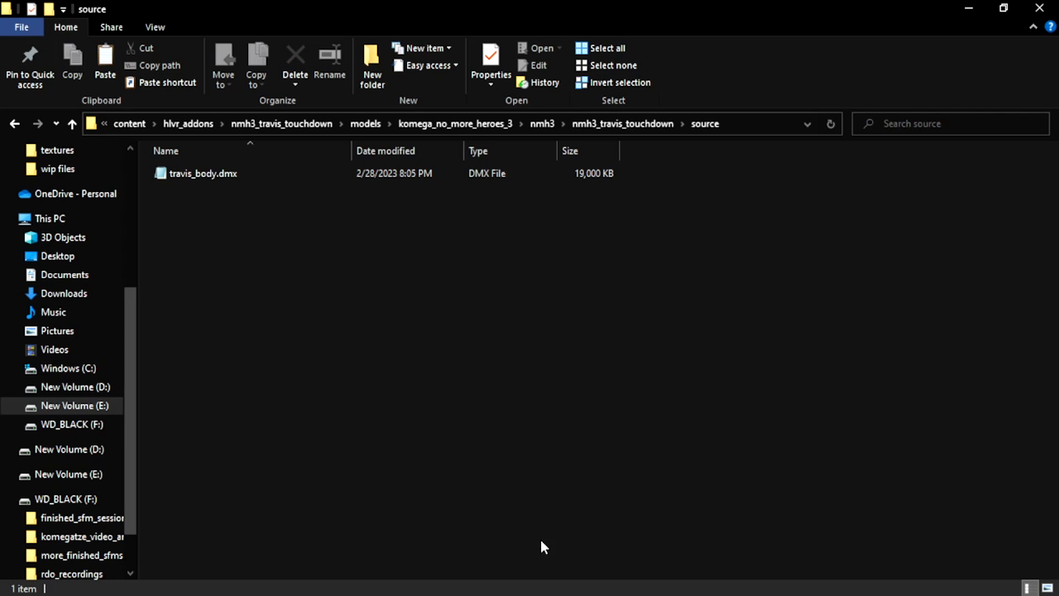
- Switch to the Half-Life: Alyx Asset Browser and launch ModelDoc
mouse_move(362, 589)
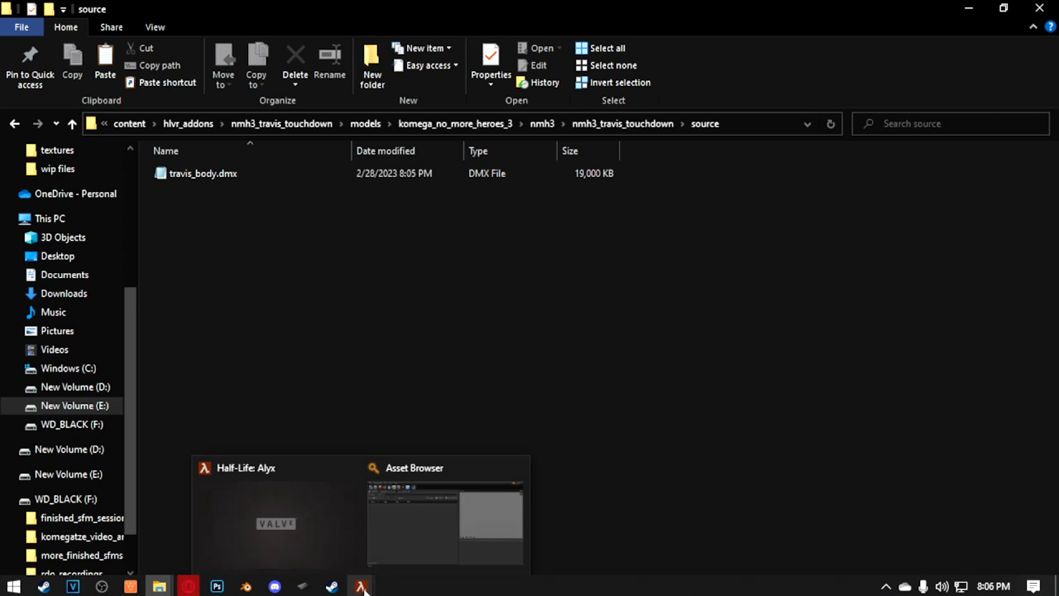
left_click(424, 527)
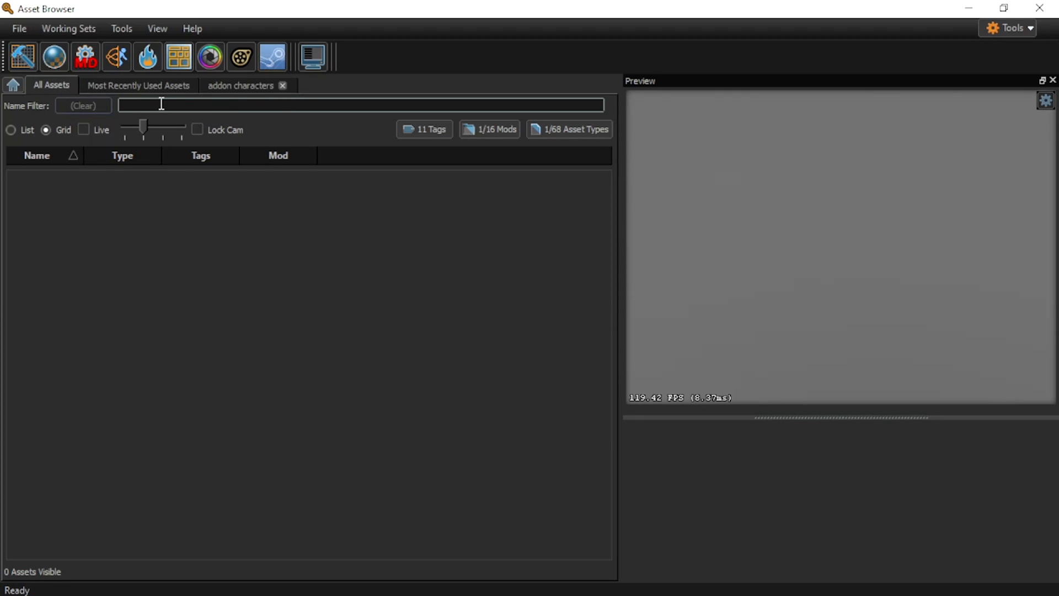
left_click(85, 57)
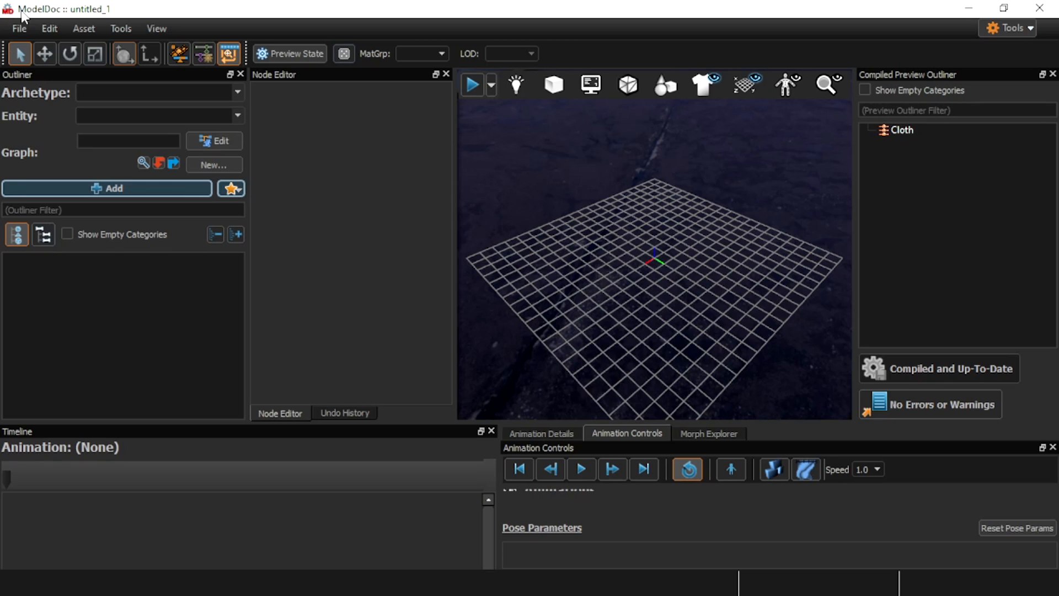
- Start saving the untitled model document and browse to models/komega_no_more_heroes_3/nmh3/nmh3_travis_touchdown inside the nmh3_travis_touchdown addon
left_click(20, 28)
left_click(34, 120)
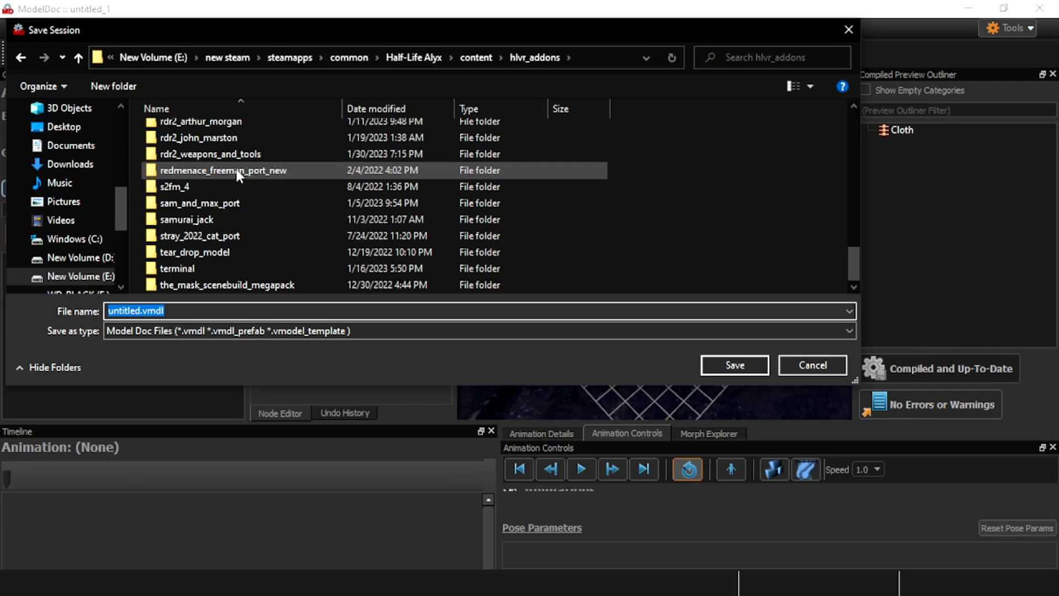
scroll(246, 237, "up", 5)
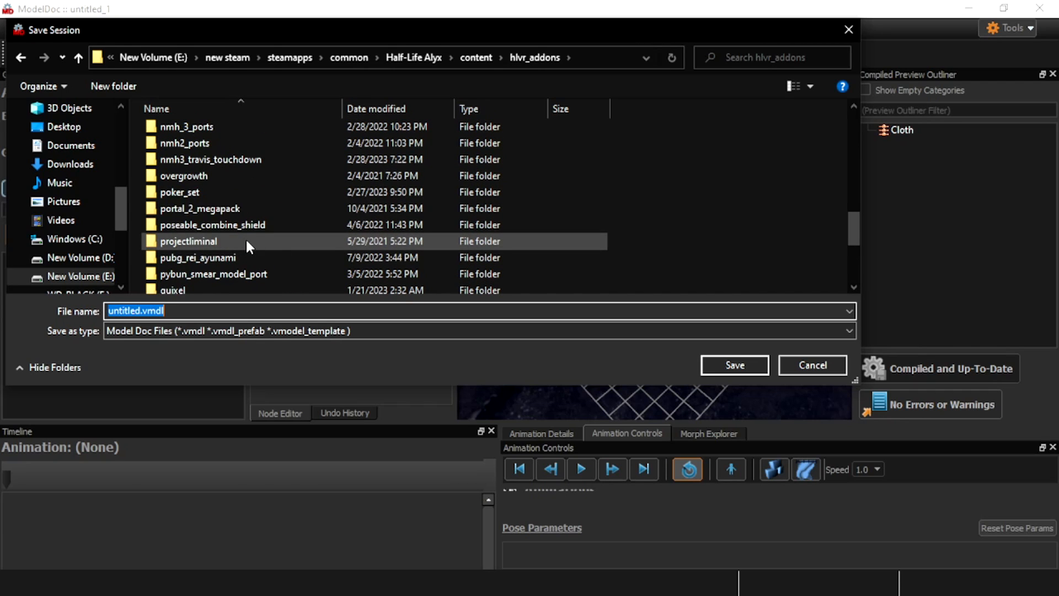
double_click(249, 131)
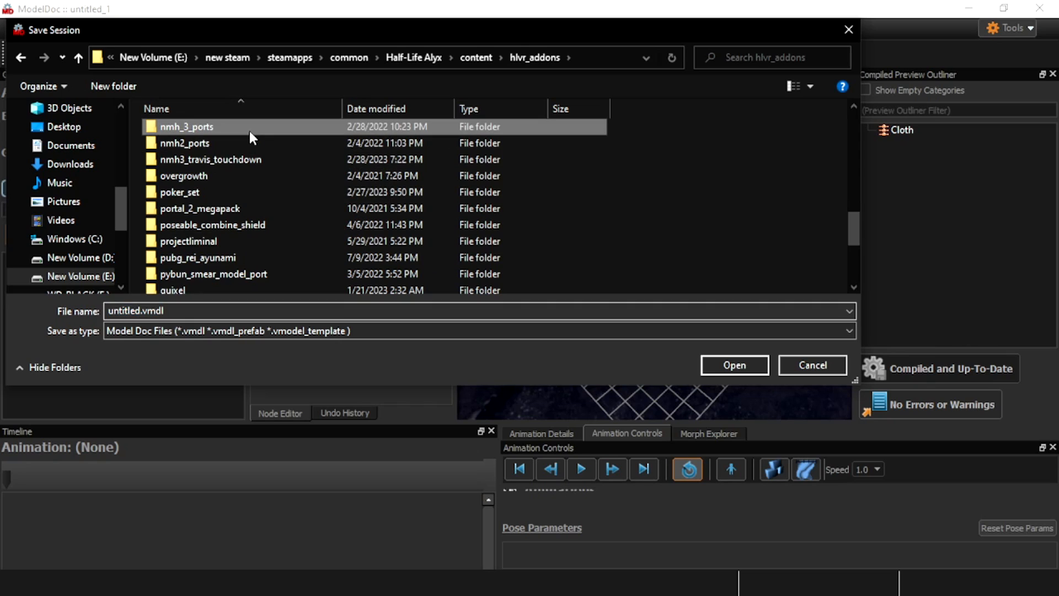
left_click(435, 55)
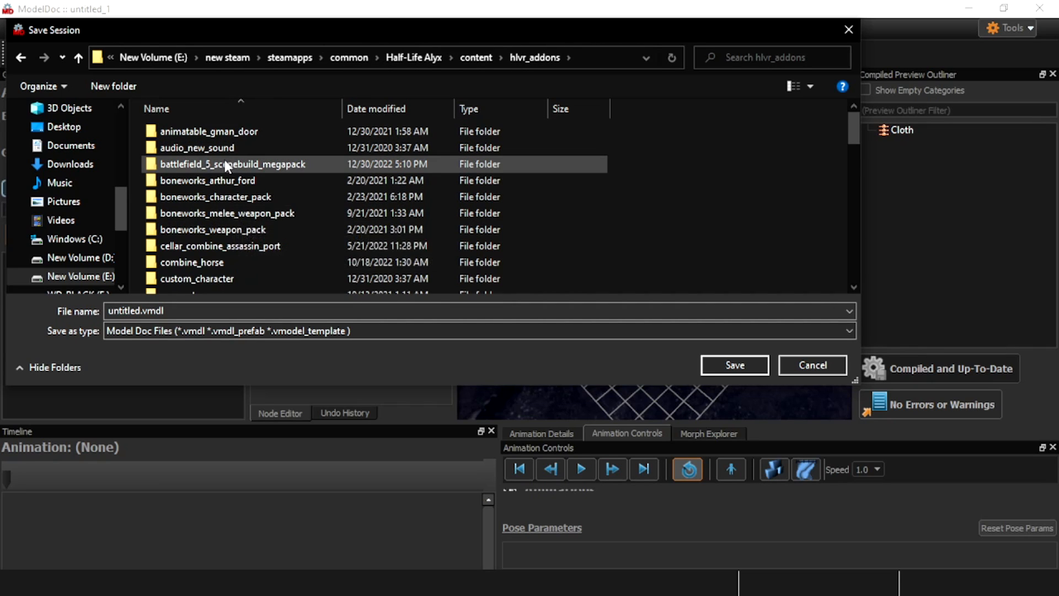
scroll(225, 166, "down", 5)
scroll(229, 187, "down", 2)
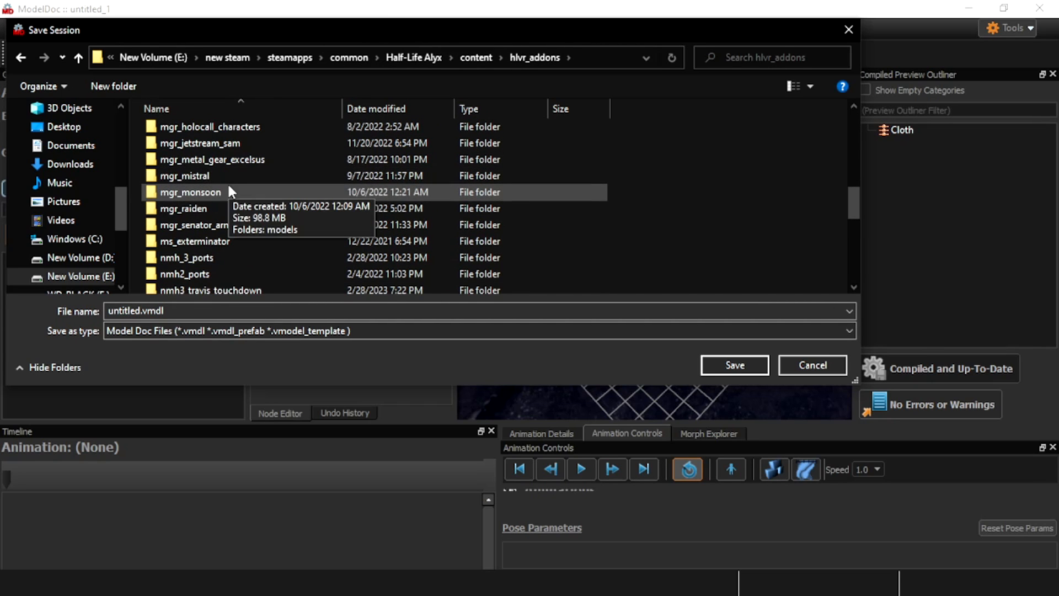
scroll(243, 254, "down", 1)
double_click(245, 252)
double_click(202, 138)
double_click(200, 137)
double_click(200, 137)
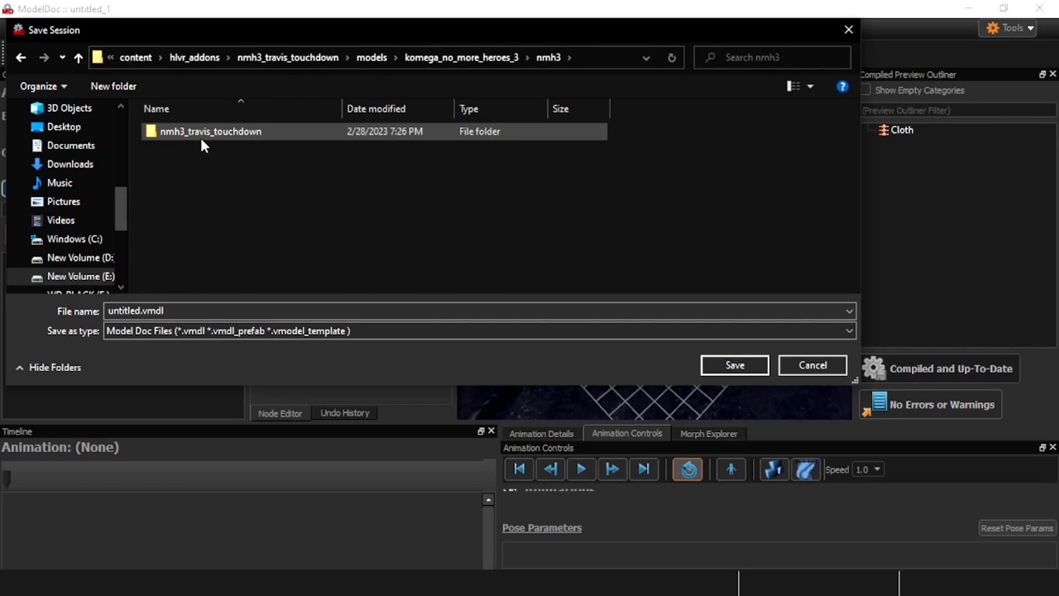
double_click(200, 137)
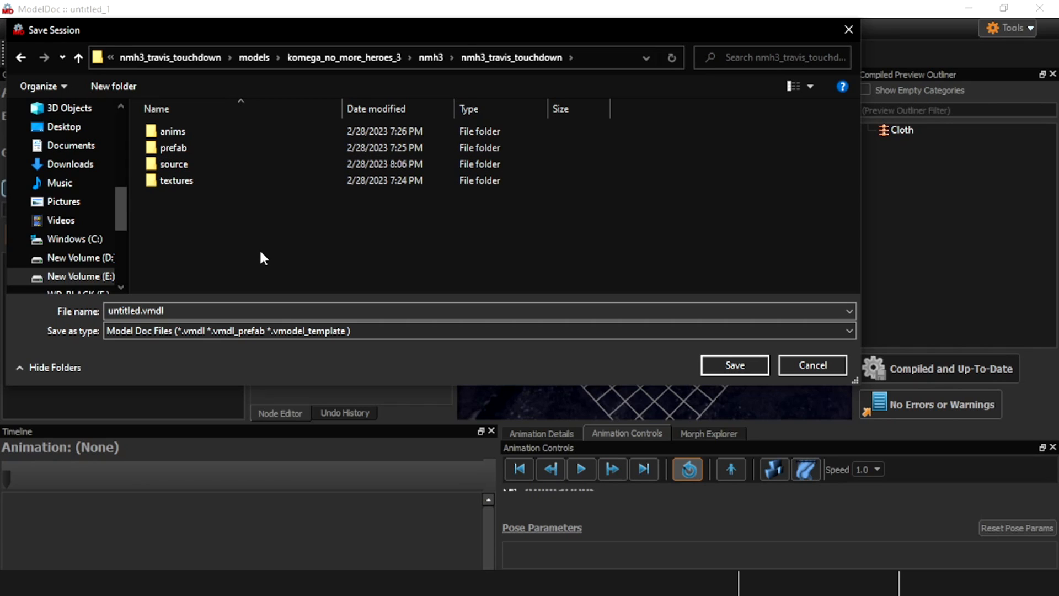
- Save the model document as nmh3_travis_touchdown and compile it
left_click(269, 311)
type("nmh3_travis_t")
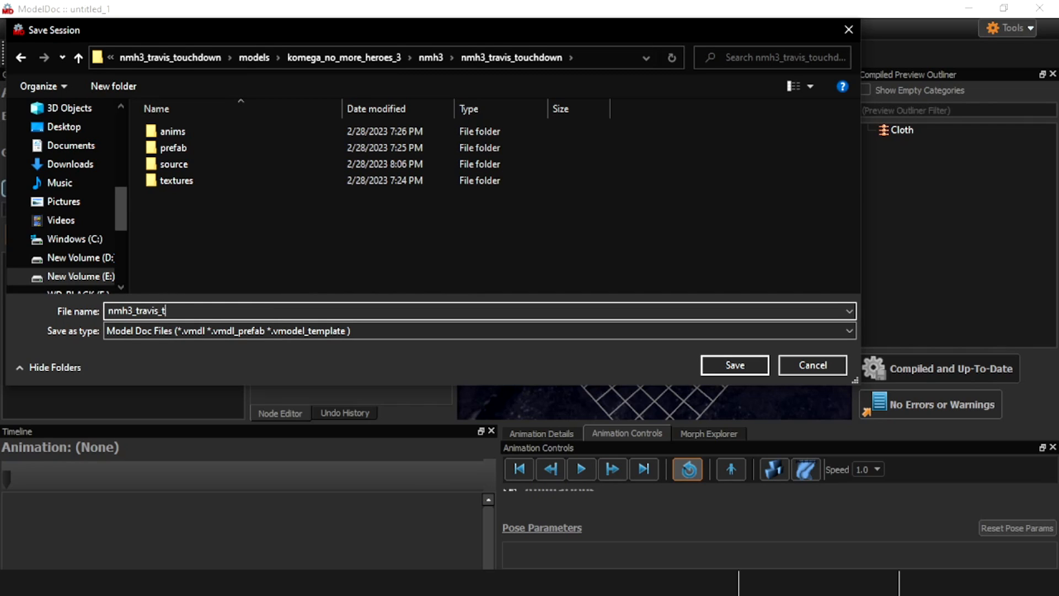
type("ouchdown")
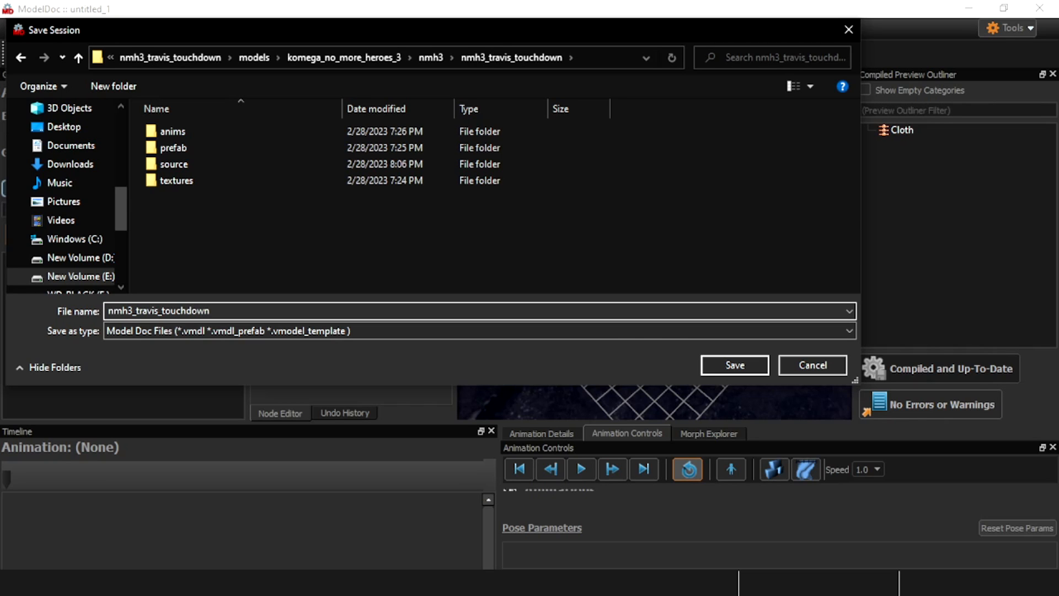
left_click(720, 362)
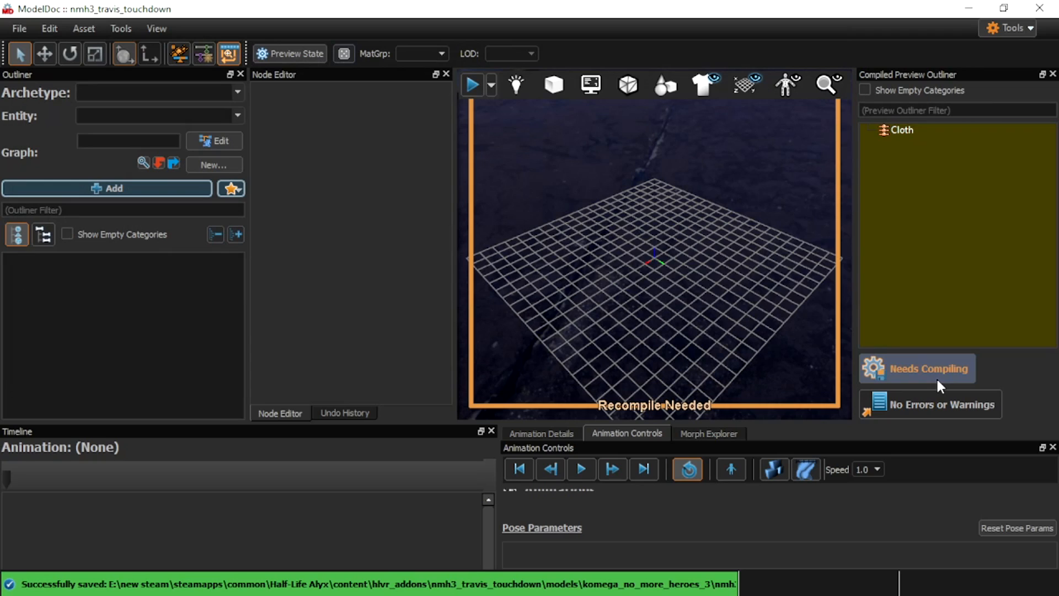
left_click(934, 374)
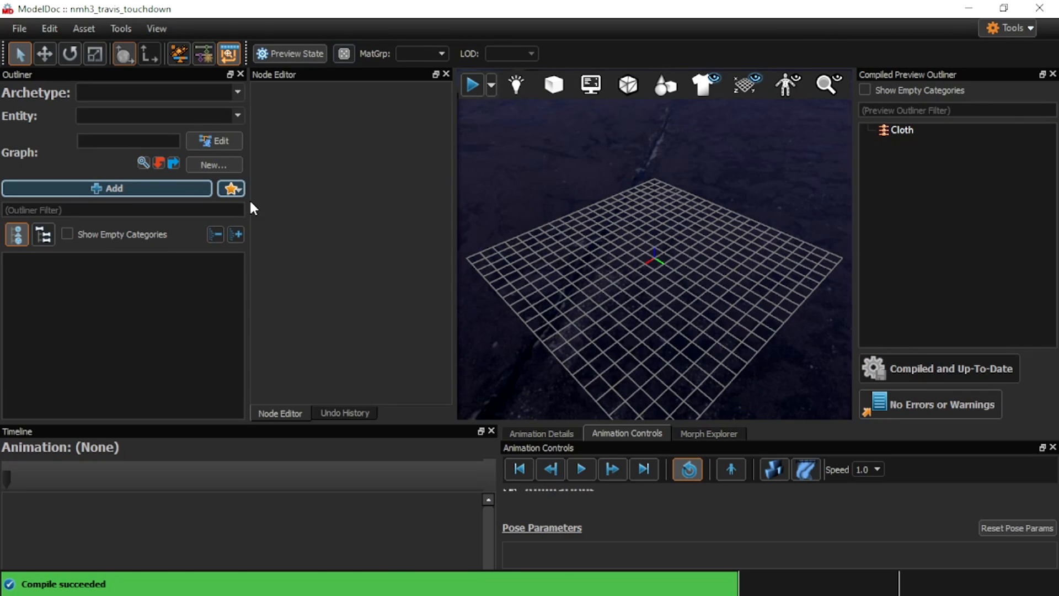
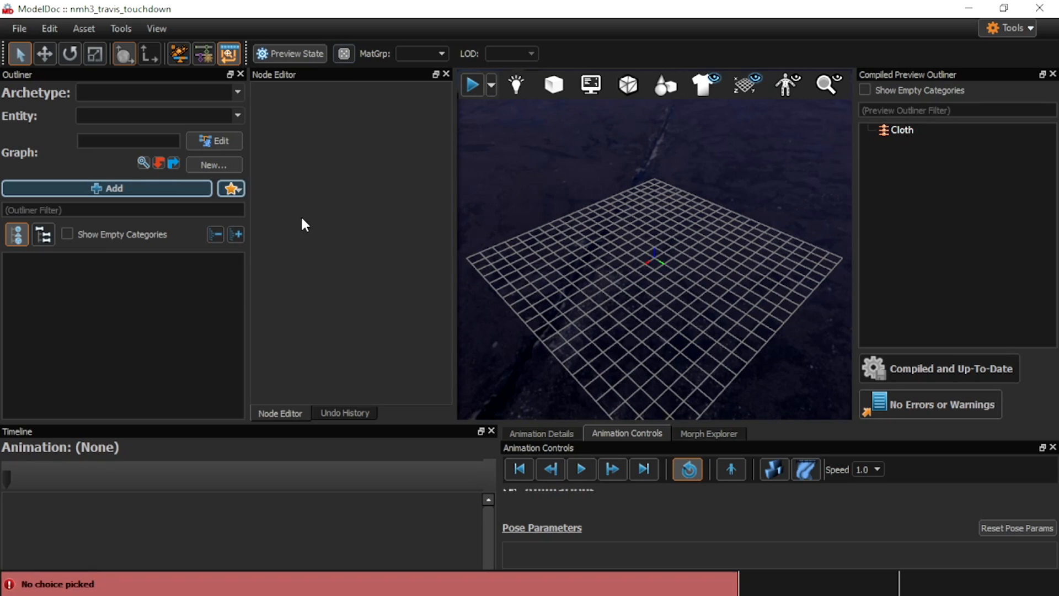
left_click(231, 188)
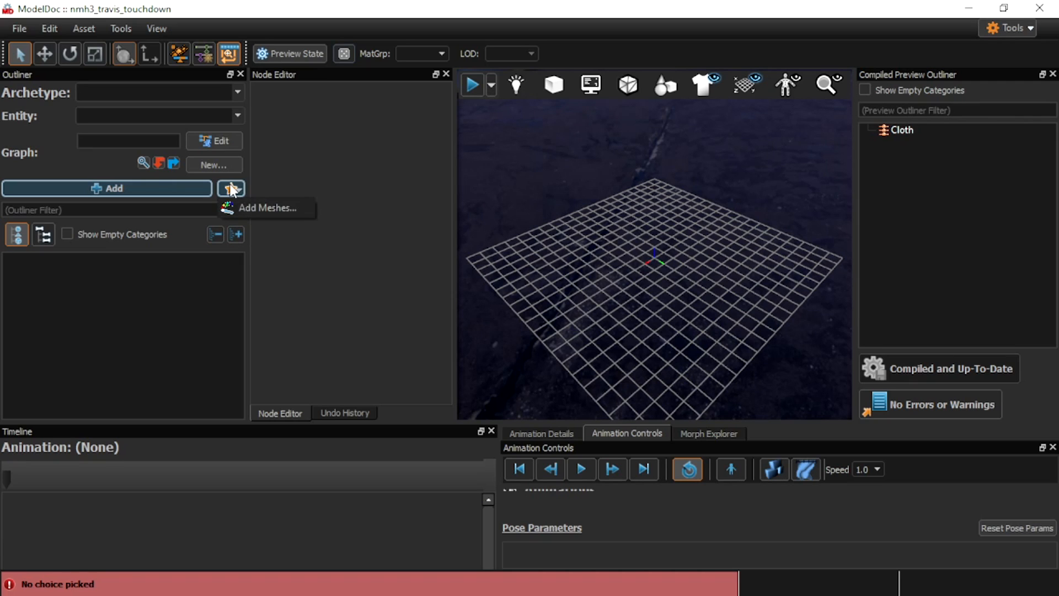
left_click(398, 159)
left_click(113, 182)
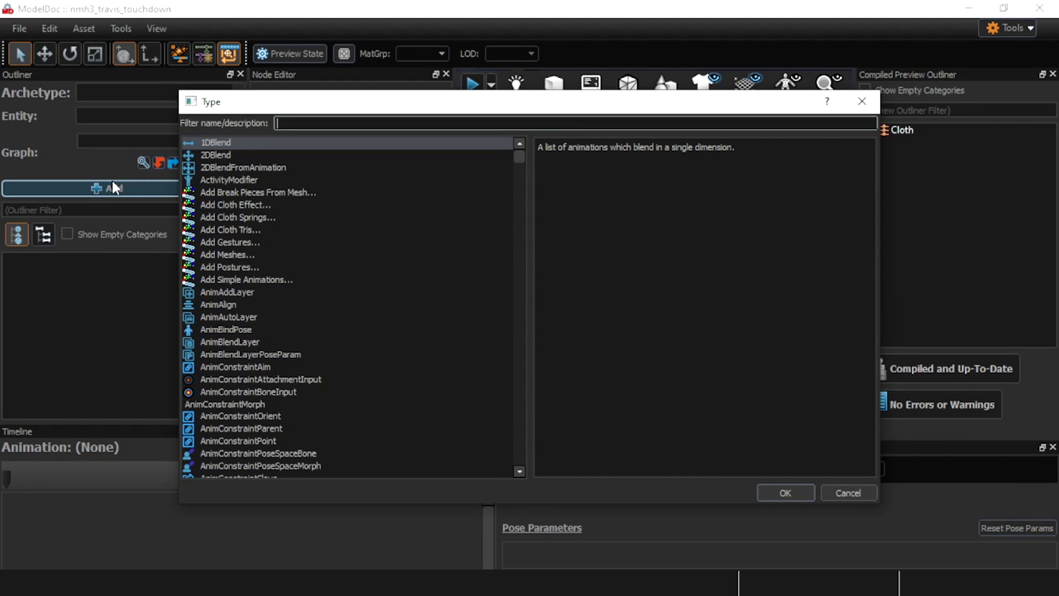
type("add me")
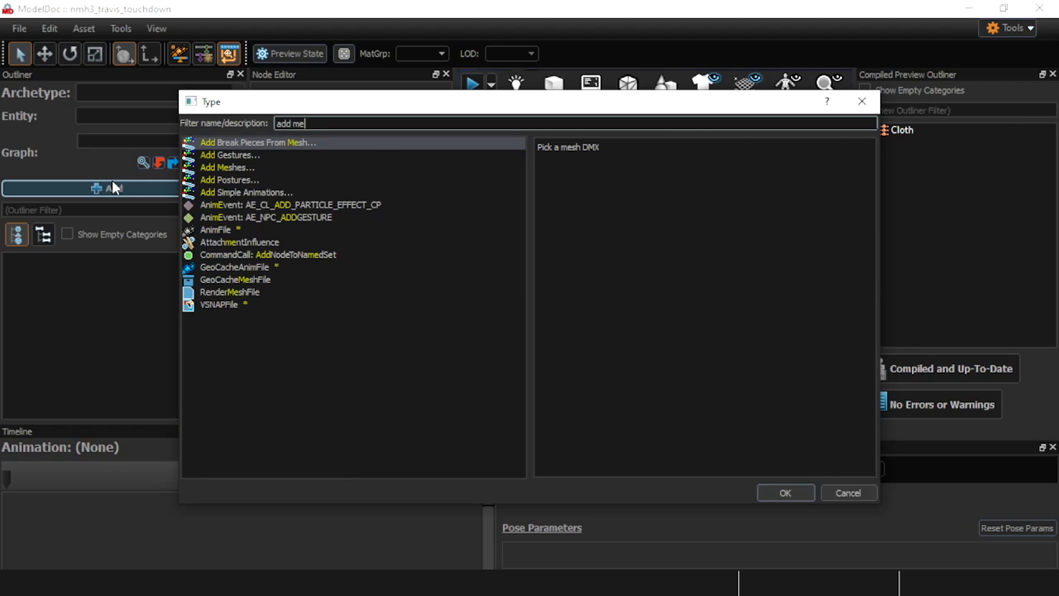
type("shes")
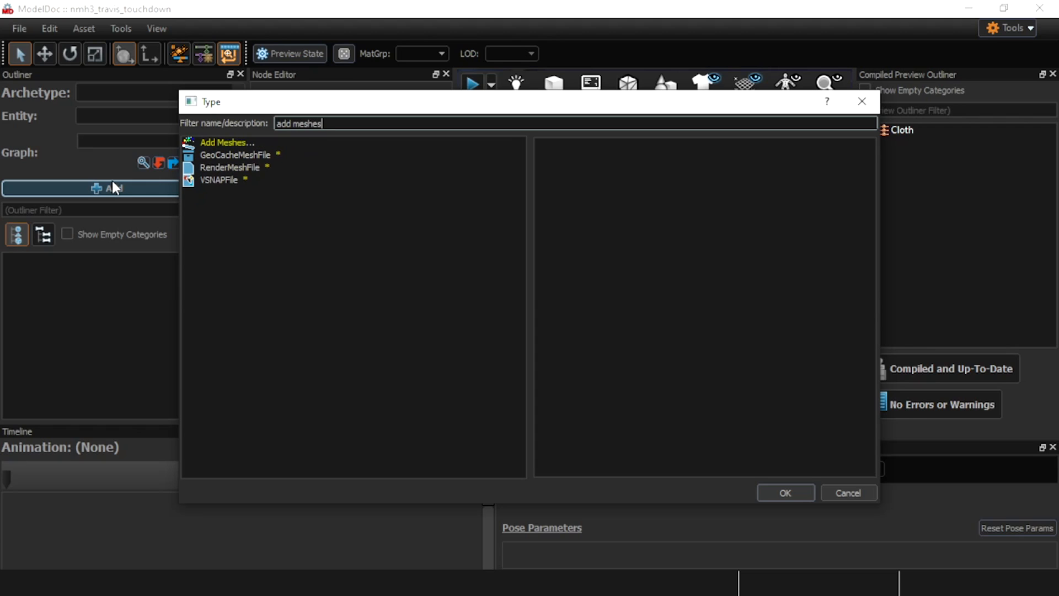
left_click(217, 139)
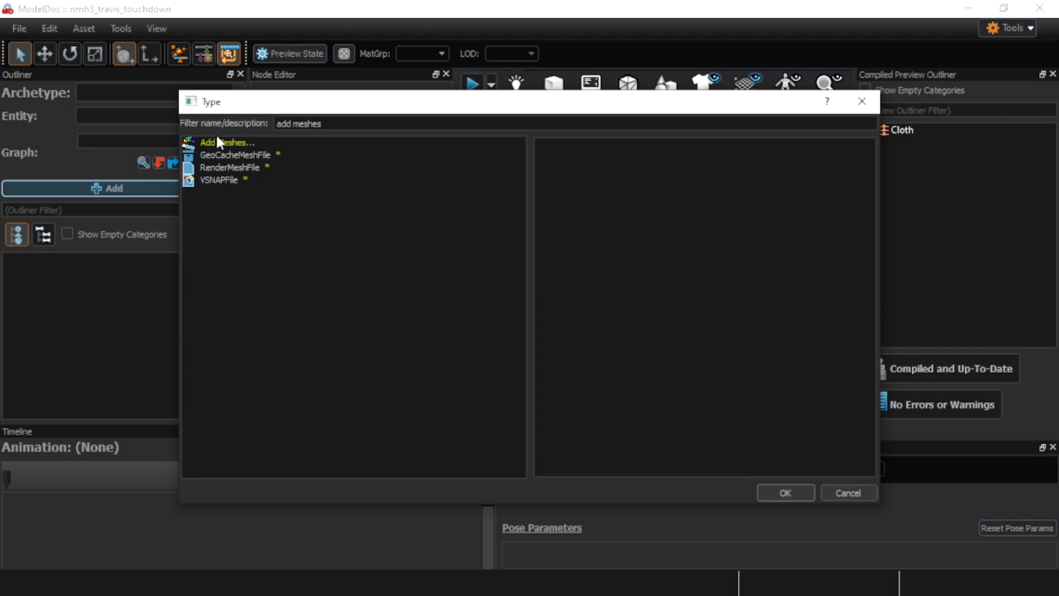
left_click(863, 493)
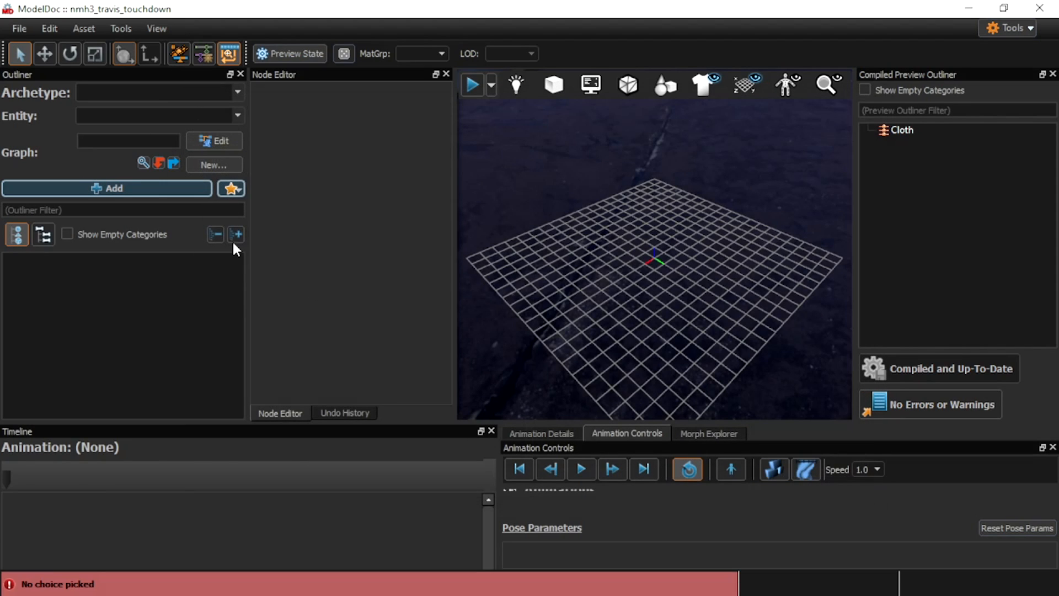
- Add travis_body.dmx from the source folder as a render mesh with the Add Meshes command
left_click(240, 190)
left_click(273, 207)
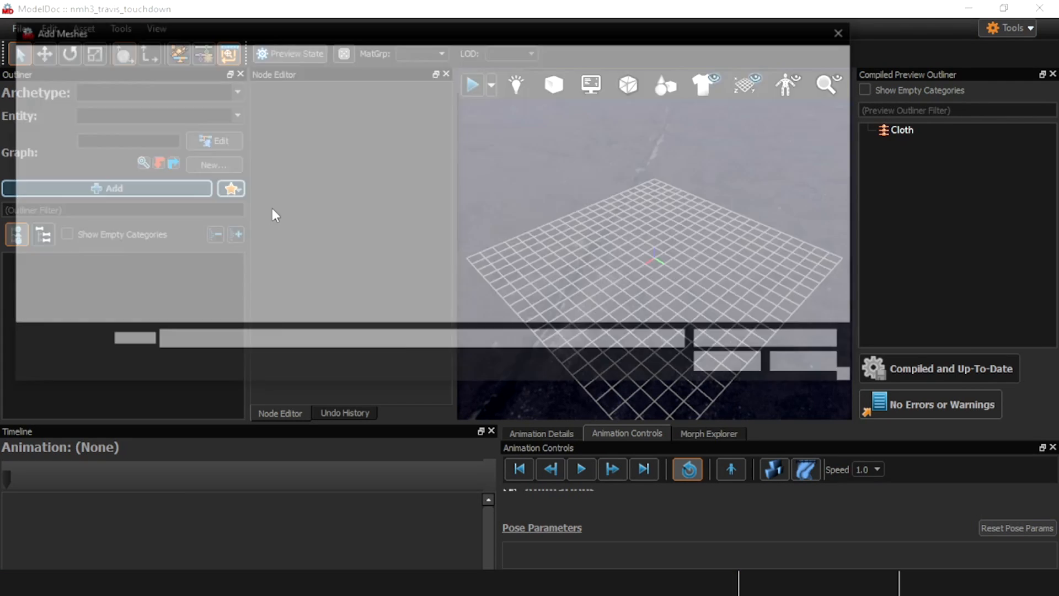
double_click(236, 166)
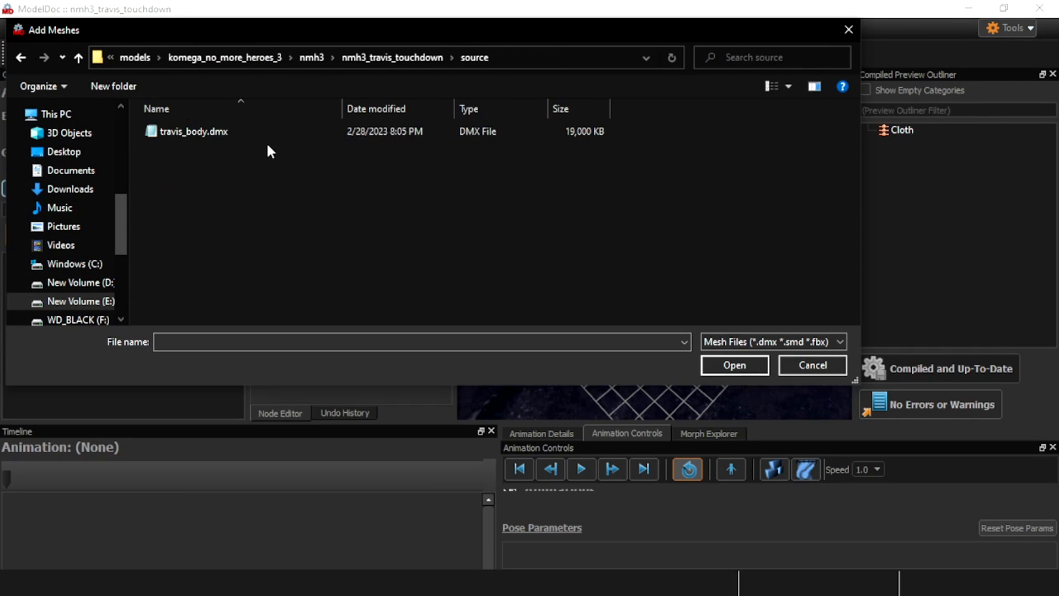
double_click(260, 129)
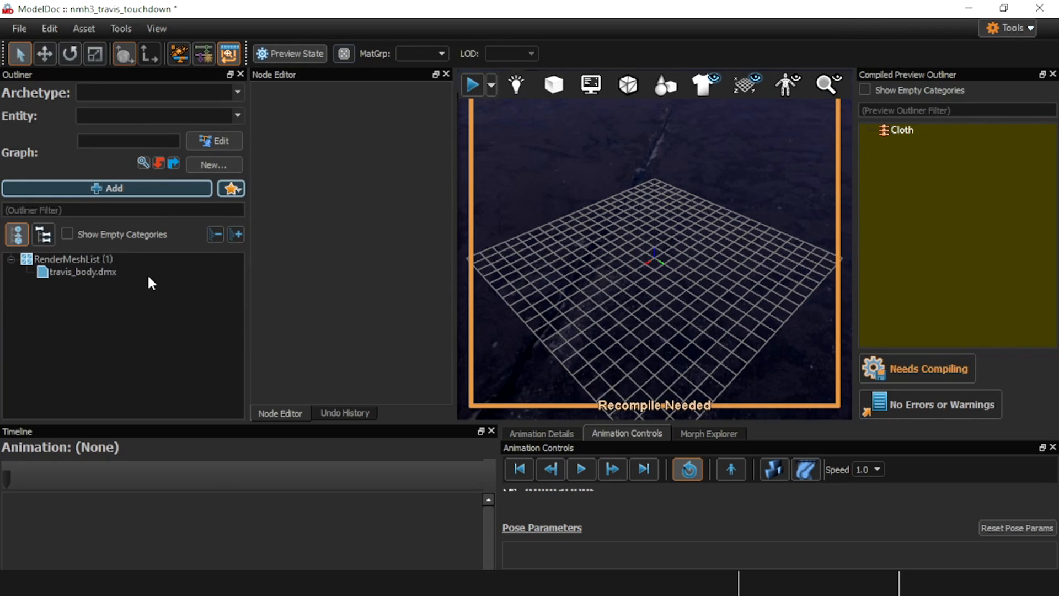
- Preview the travis_body.dmx render mesh and compile the model
left_click(113, 271)
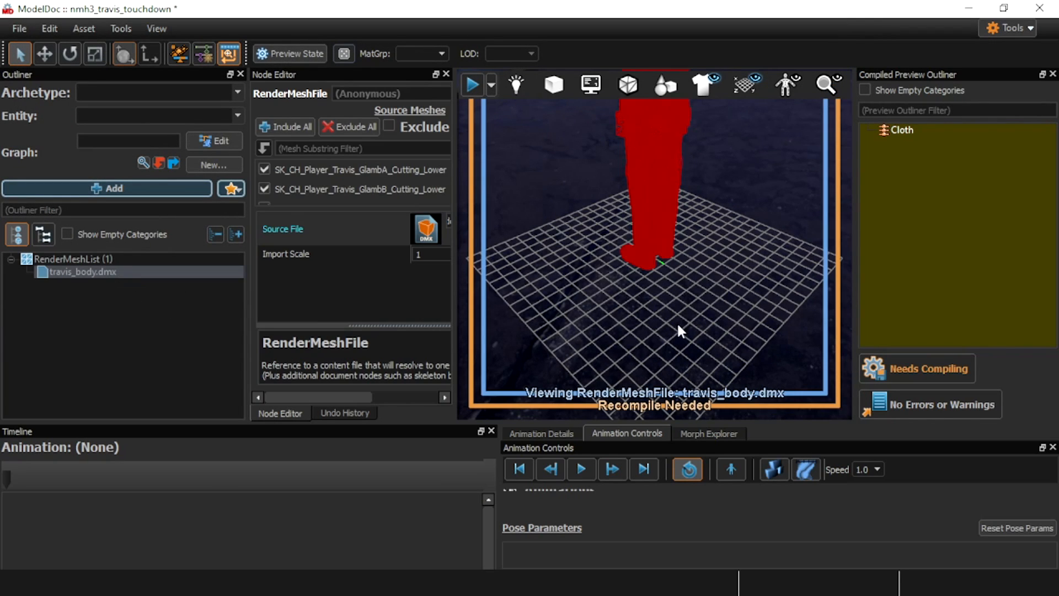
left_click(910, 370)
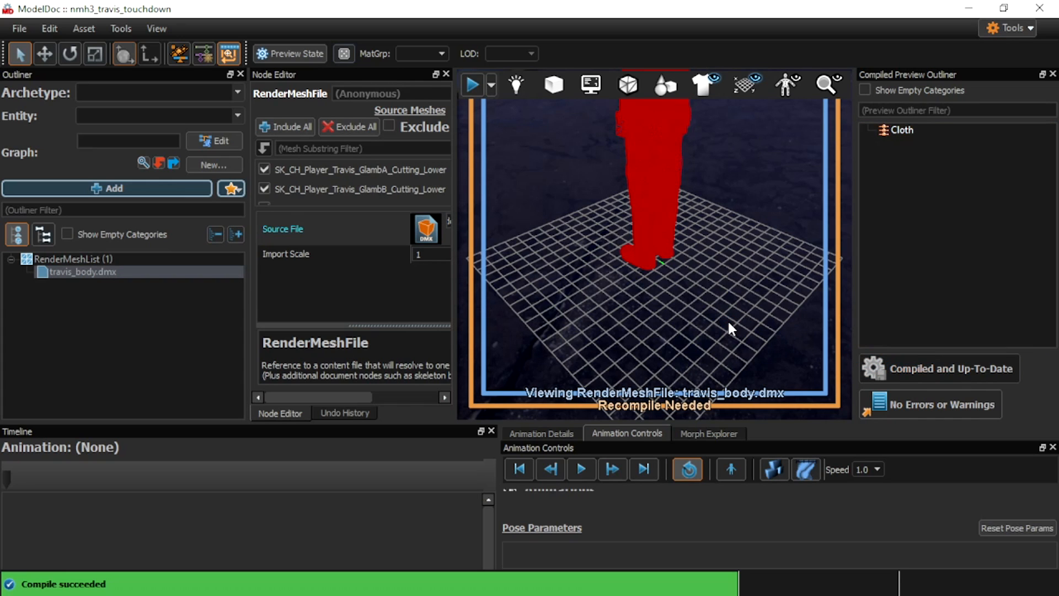
mouse_move(707, 306)
right_mouse_down()
mouse_move(640, 307)
mouse_move(639, 364)
mouse_move(678, 325)
mouse_move(656, 315)
mouse_move(711, 308)
mouse_move(700, 259)
mouse_move(679, 358)
mouse_move(656, 342)
mouse_move(659, 394)
mouse_move(673, 320)
mouse_move(662, 259)
mouse_move(675, 290)
mouse_move(710, 308)
right_mouse_up()
key("w")
key("s")
key("s")
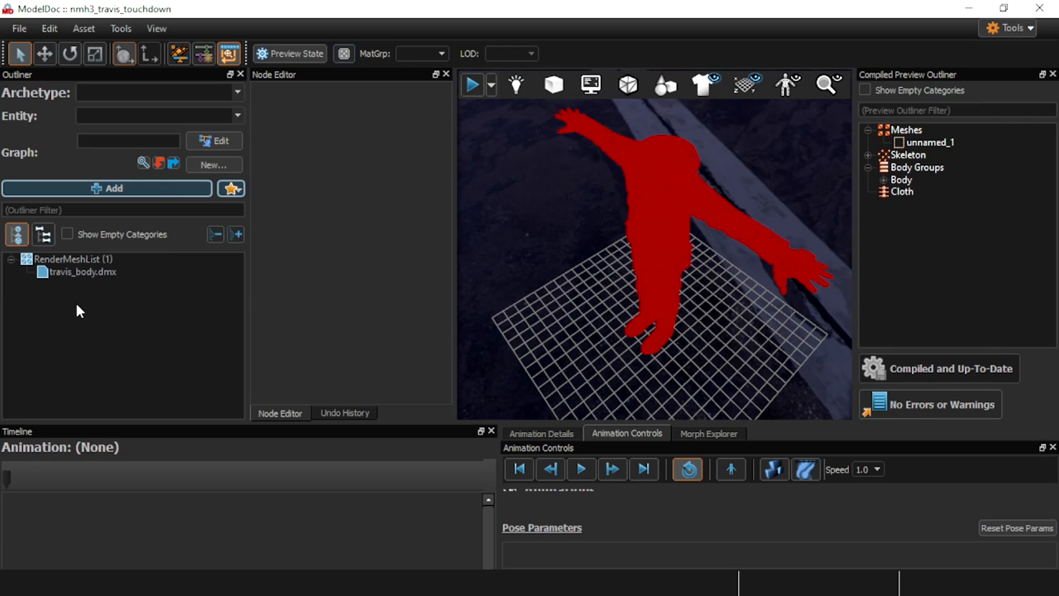
- Add a DefaultMaterialGroup node to the model, finding it with the filter "defau"
left_click(92, 272)
left_click(130, 301)
left_click(153, 186)
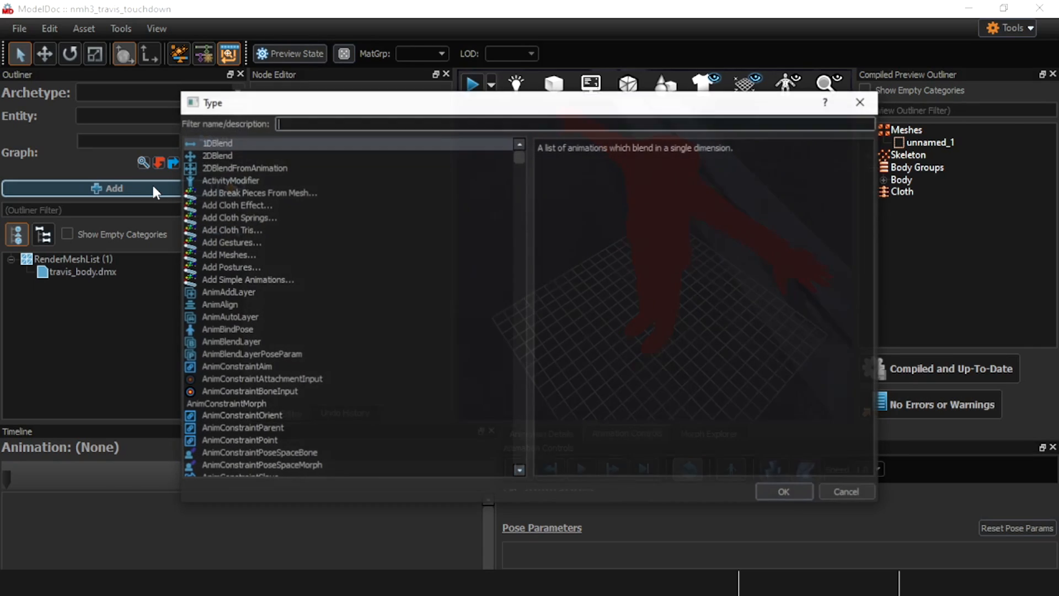
type("defau")
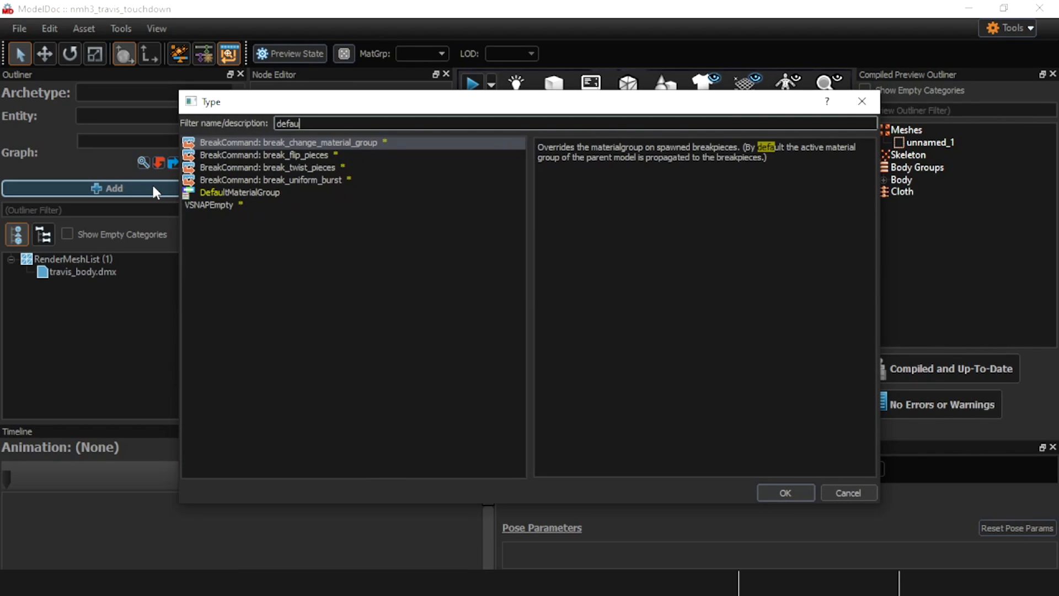
key("Down")
key("Down")
key("Down")
key("Down")
key("Return")
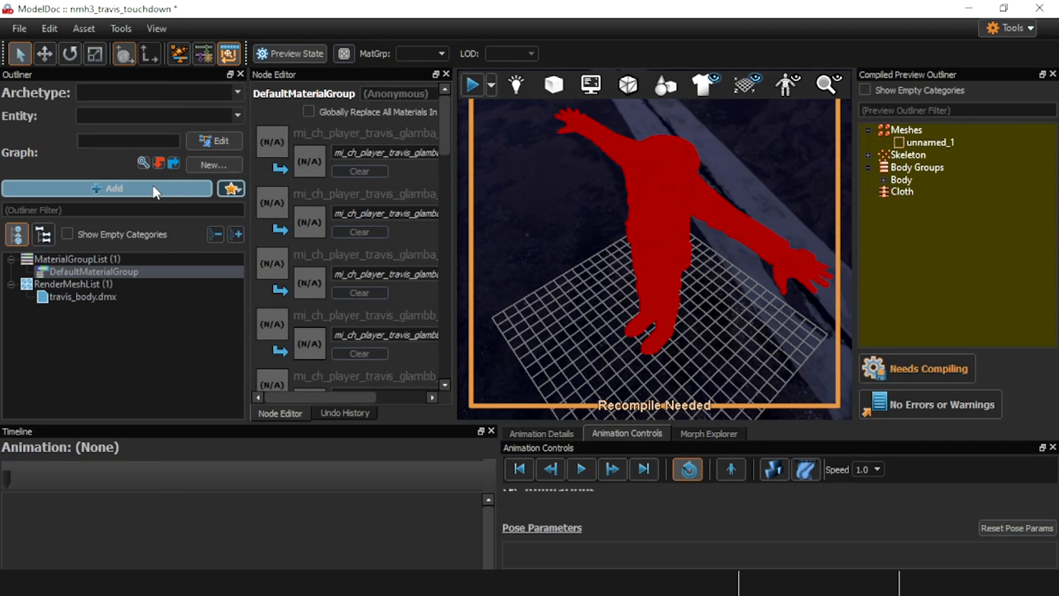
- Globally replace all materials in the DefaultMaterialGroup with reflectivity_90b, found with the filter "ref", and compile the model
left_click(948, 373)
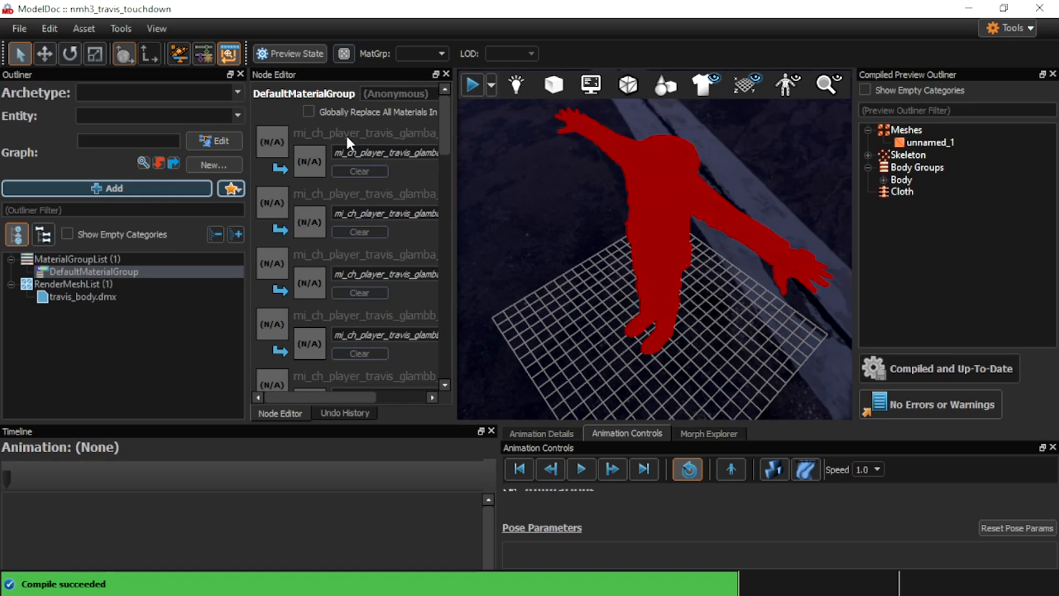
left_click(310, 111)
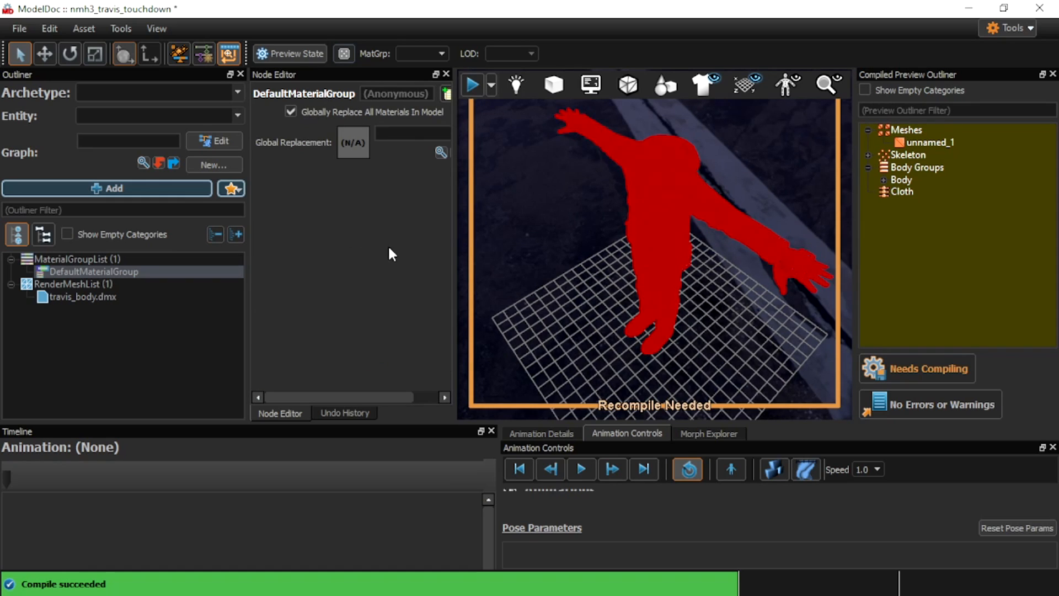
left_click(440, 151)
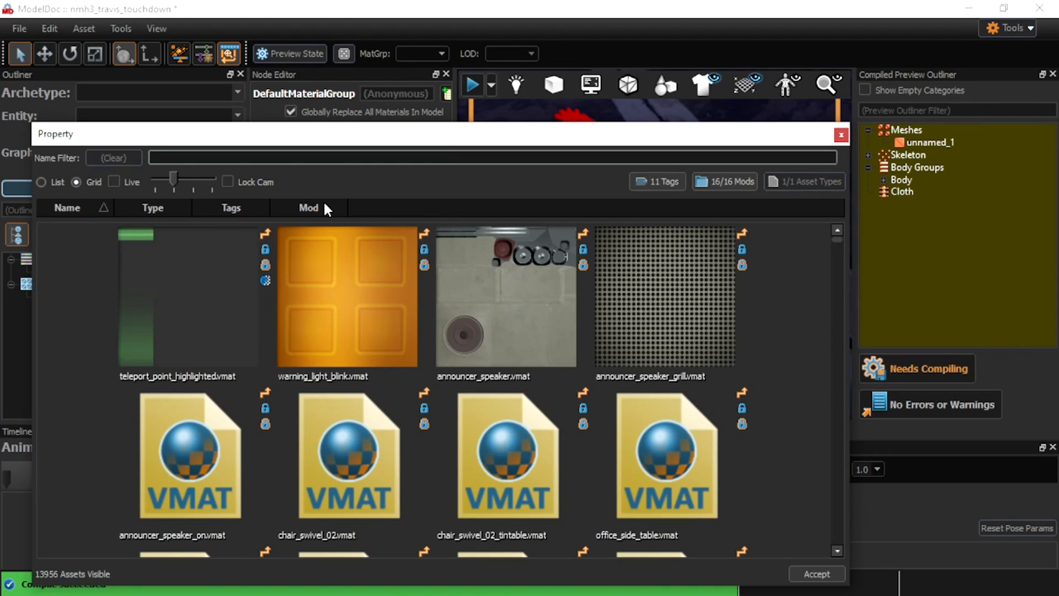
type("ref")
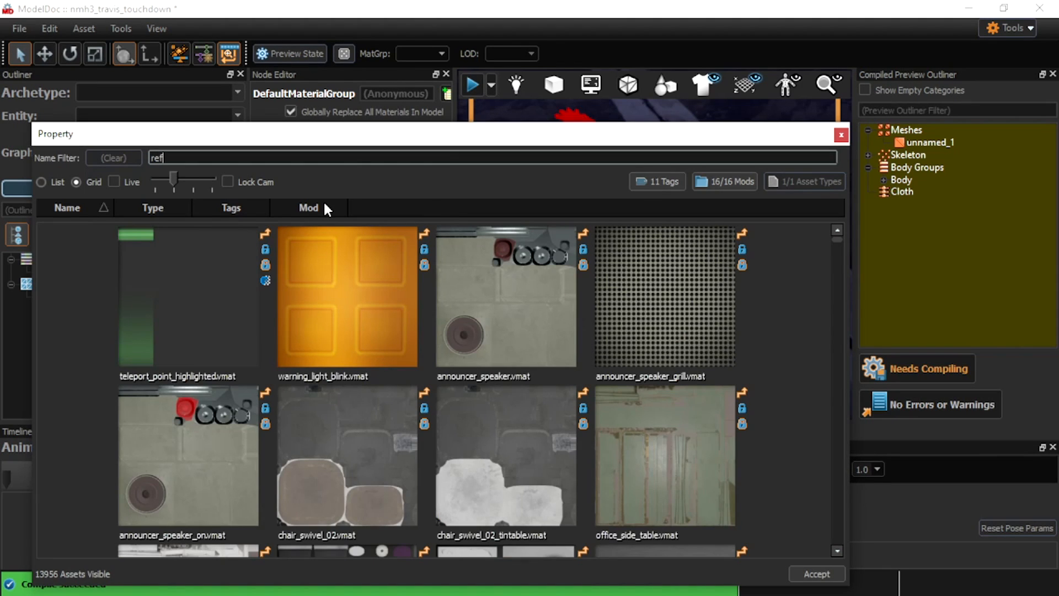
double_click(200, 286)
left_click(912, 364)
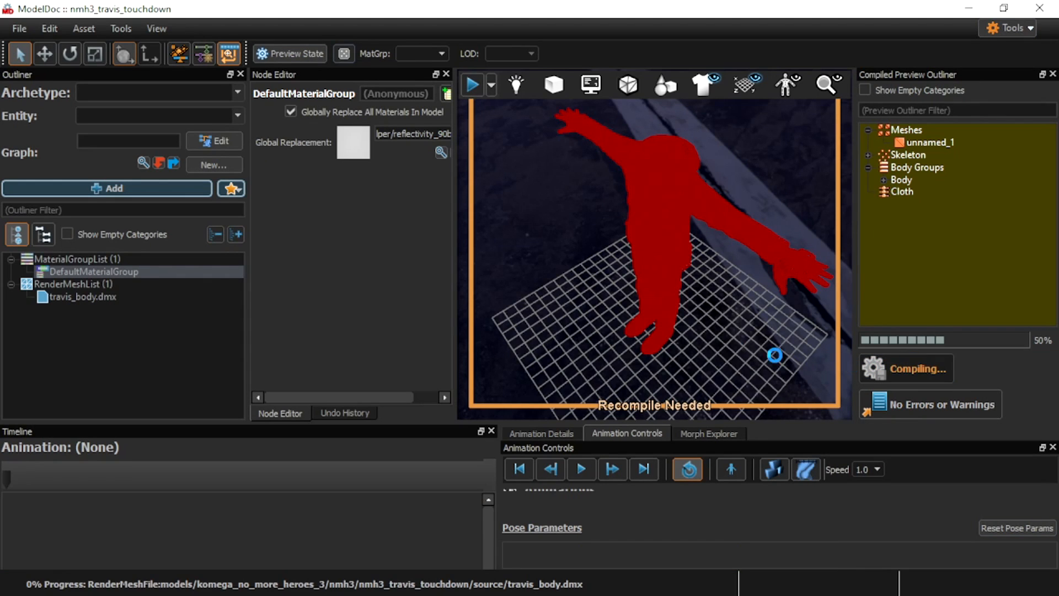
- Try the Basic Sunny and Basic Interior Studio lighting modes on the previewed body
left_click(728, 336)
left_click_drag(728, 336, 783, 298, "alt")
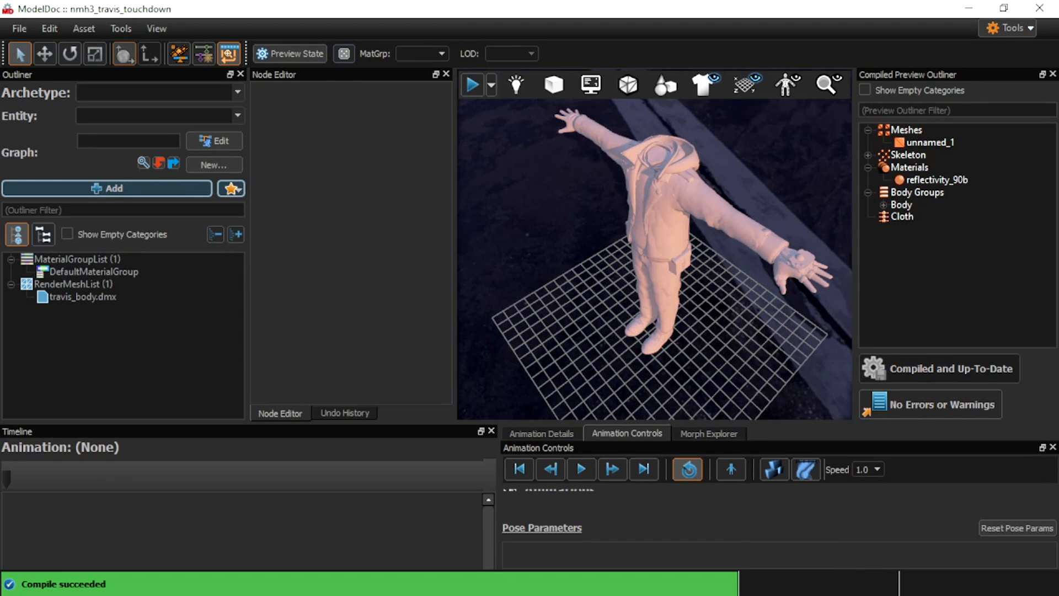
left_click_drag(654, 259, 523, 124, "alt")
left_click(516, 86)
left_click(551, 172)
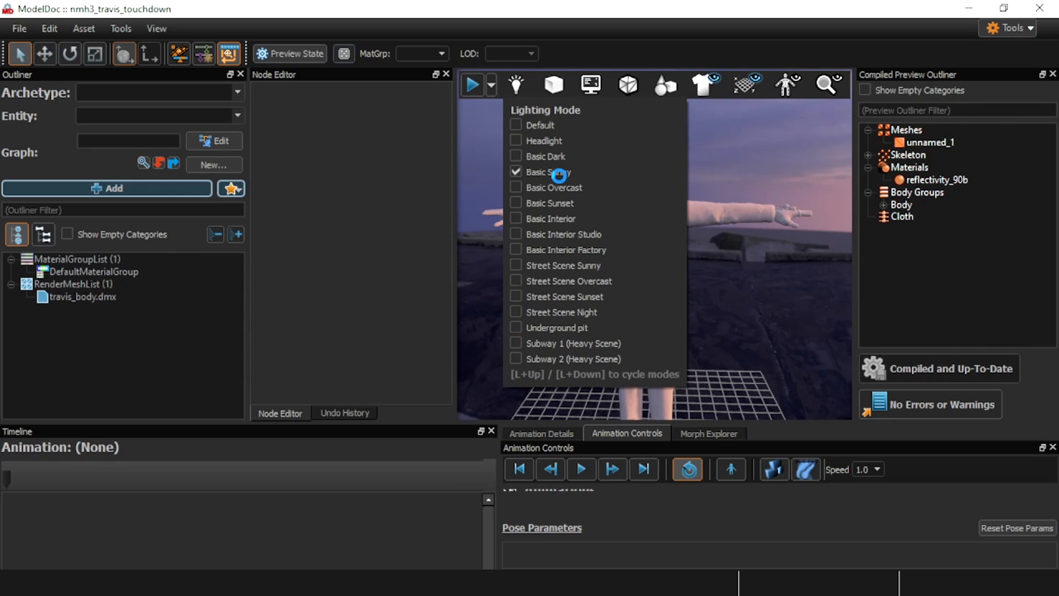
left_click(787, 261)
left_click(516, 84)
left_click(557, 234)
left_click(768, 260)
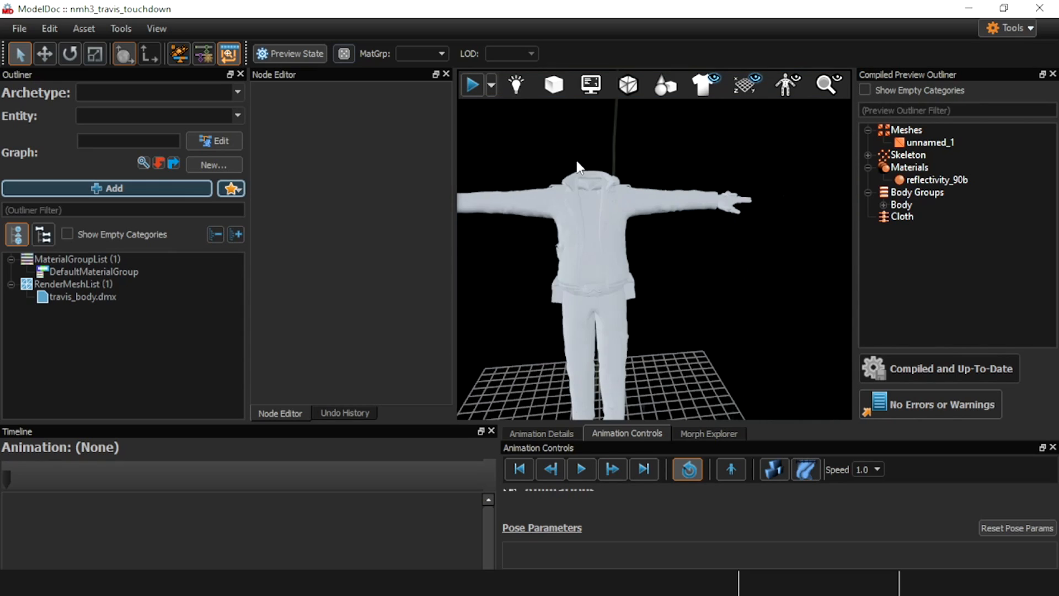
- Set the preview lighting mode to Basic Sunset
left_click(516, 84)
left_click(552, 203)
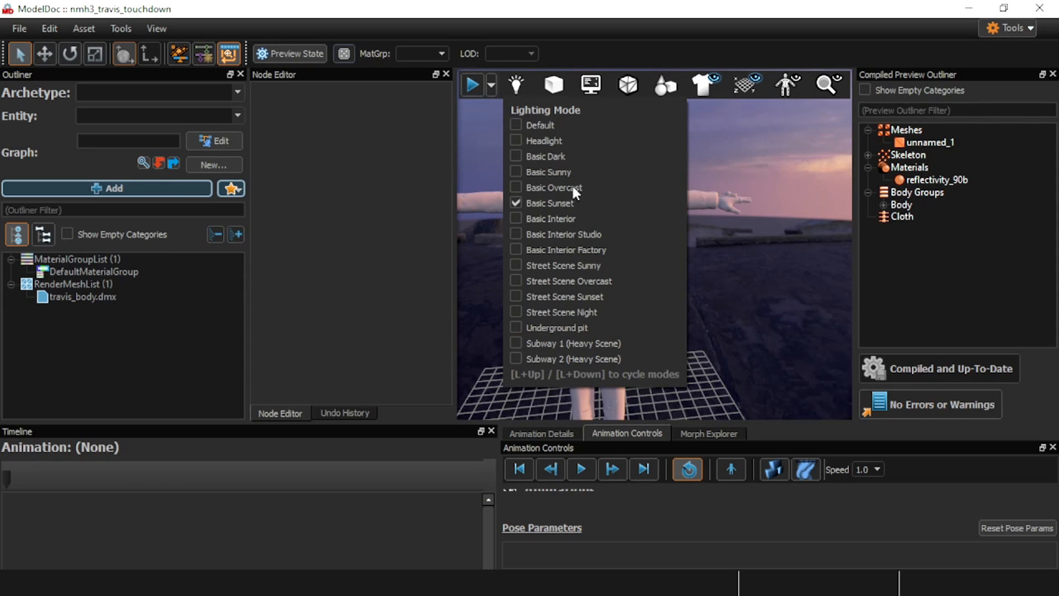
left_click(794, 262)
right_click_drag(793, 257, 827, 309)
mouse_move(828, 309)
left_mouse_down("alt")
mouse_move(733, 298)
mouse_move(694, 276)
mouse_move(595, 287)
mouse_move(650, 303)
mouse_move(805, 221)
left_mouse_up("alt")
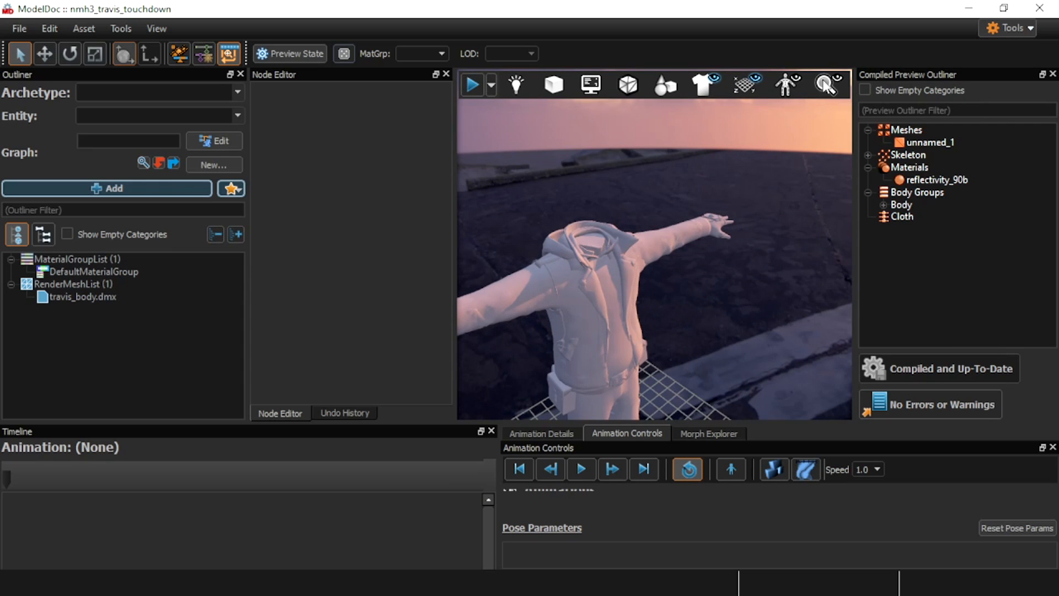
- Show bone lines on the previewed model and check the bone in the left upper arm
left_click(796, 80)
key("w")
right_click_drag(654, 259, 687, 160)
key("s")
left_click(789, 87)
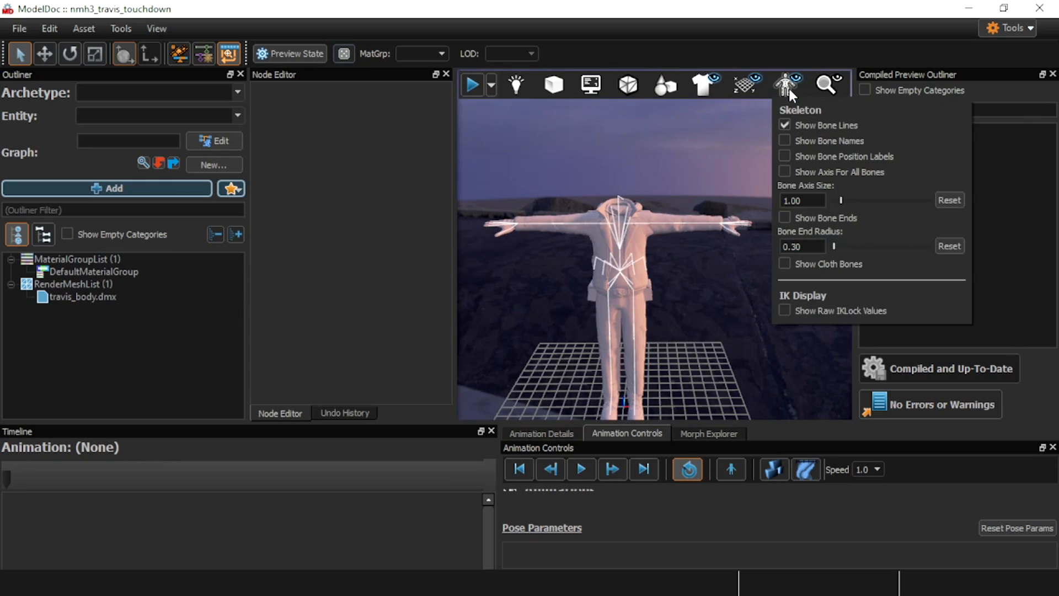
left_click(670, 227)
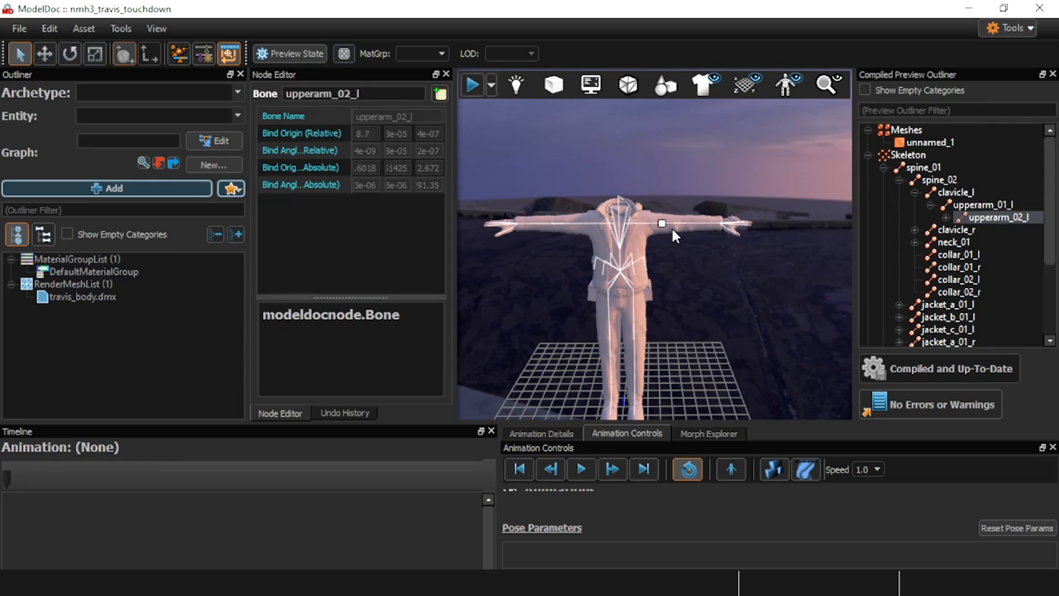
left_click(694, 164)
- Examine the bone lines around the torso, jacket and hips from close up and farther away
mouse_move(693, 164)
right_mouse_down()
mouse_move(675, 204)
mouse_move(676, 176)
mouse_move(717, 185)
mouse_move(678, 193)
mouse_move(733, 188)
mouse_move(624, 204)
mouse_move(623, 237)
mouse_move(610, 212)
mouse_move(585, 201)
mouse_move(693, 170)
right_mouse_up()
key("w")
key("w")
key("w")
key("w")
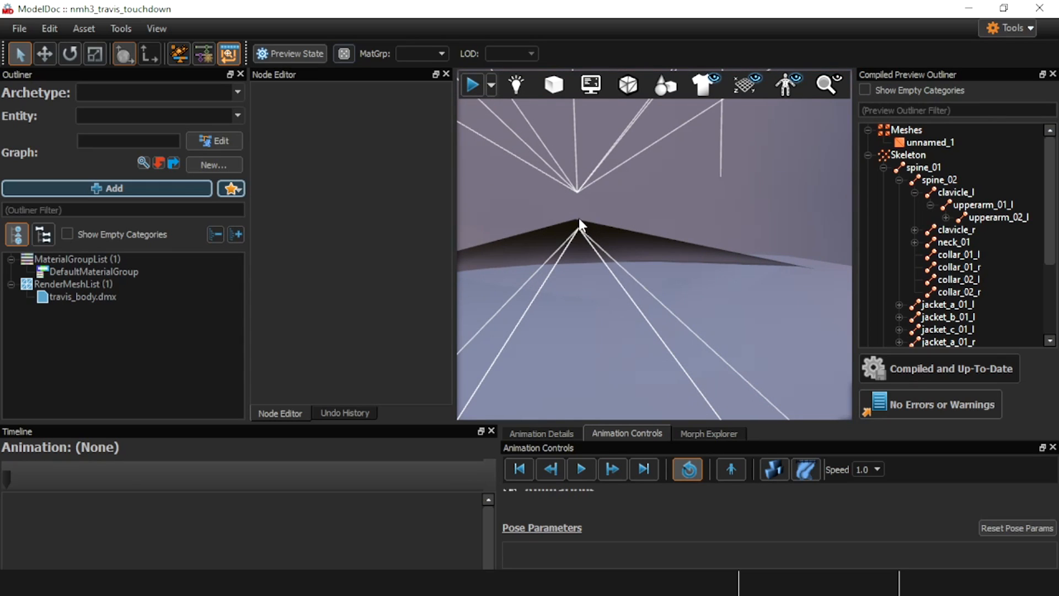
scroll(598, 200, "down", 3)
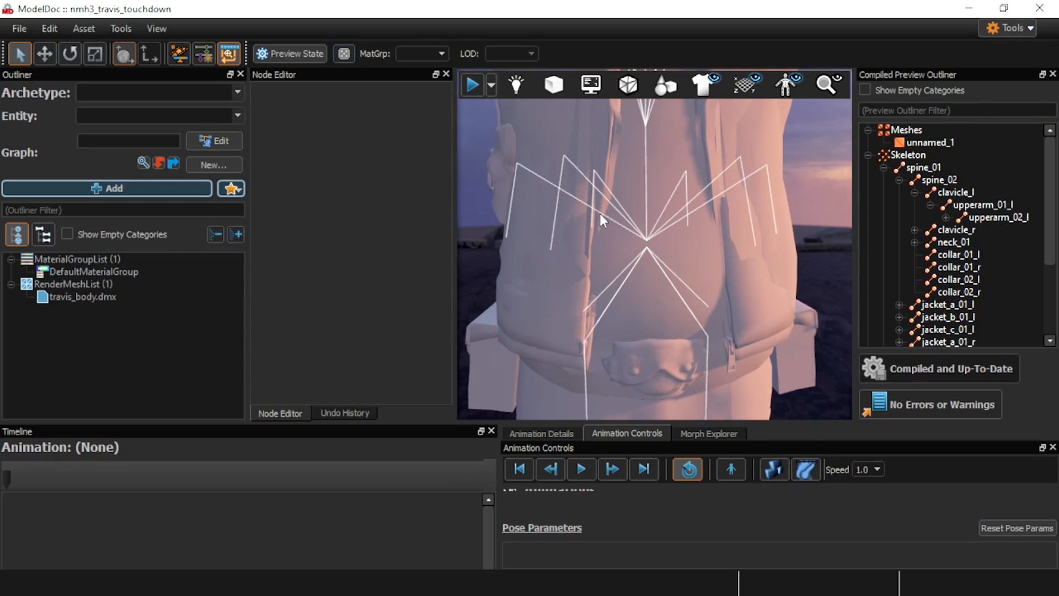
key("w")
right_click_drag(640, 250, 668, 314)
key("s")
key("w")
key("w")
key("s")
key("a")
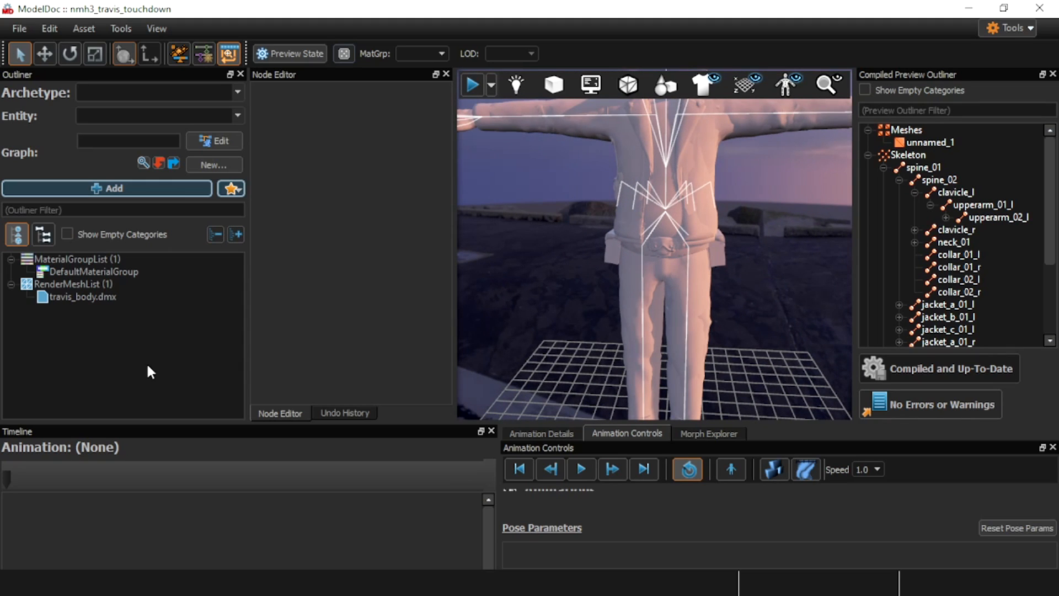
- Add a BoneMarkup to every bone in the fully expanded skeleton, from root to jacket_c_03_r
left_click(44, 235)
left_click(26, 272)
left_click(26, 272)
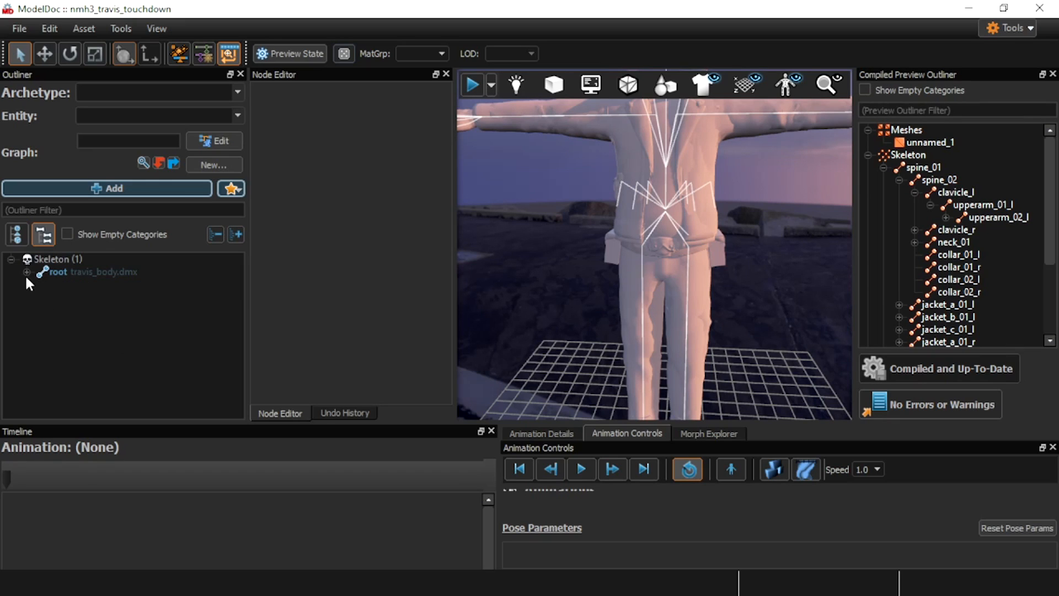
left_click(236, 233)
left_click(108, 274)
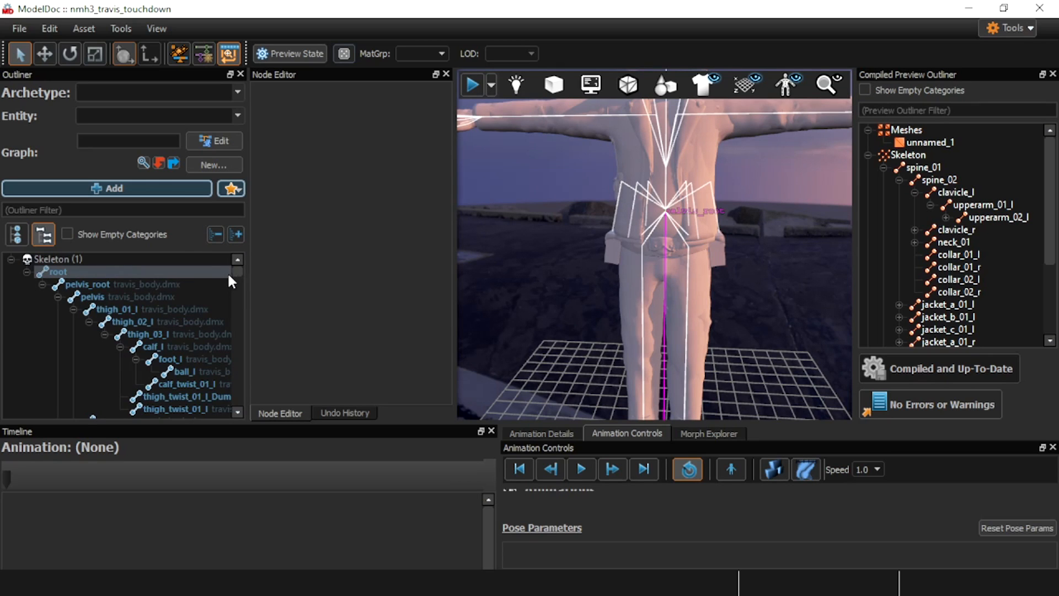
left_click_drag(237, 270, 228, 401)
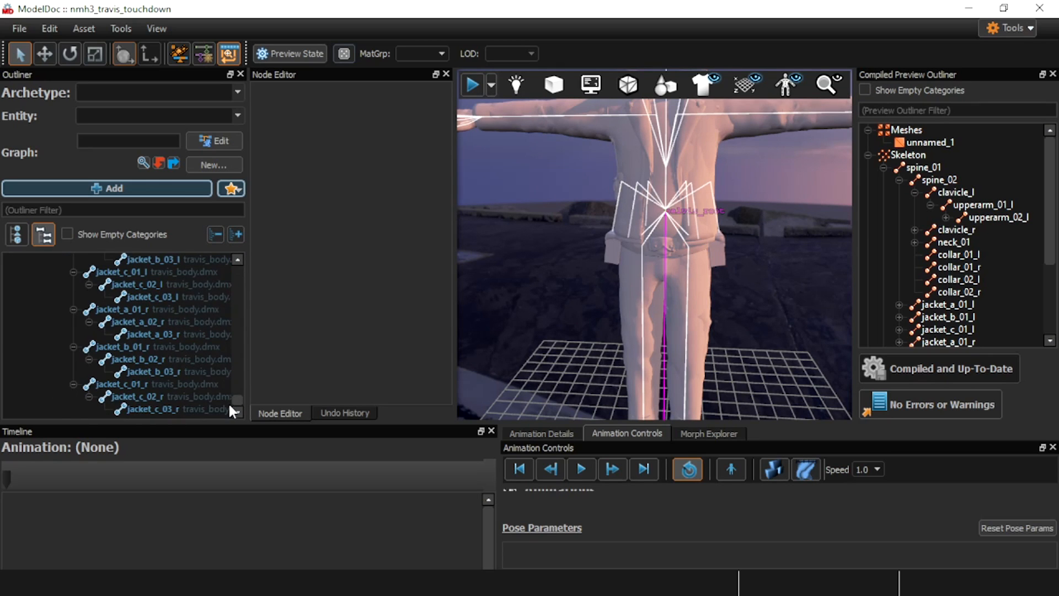
left_click(159, 408, "shift")
right_click(160, 412)
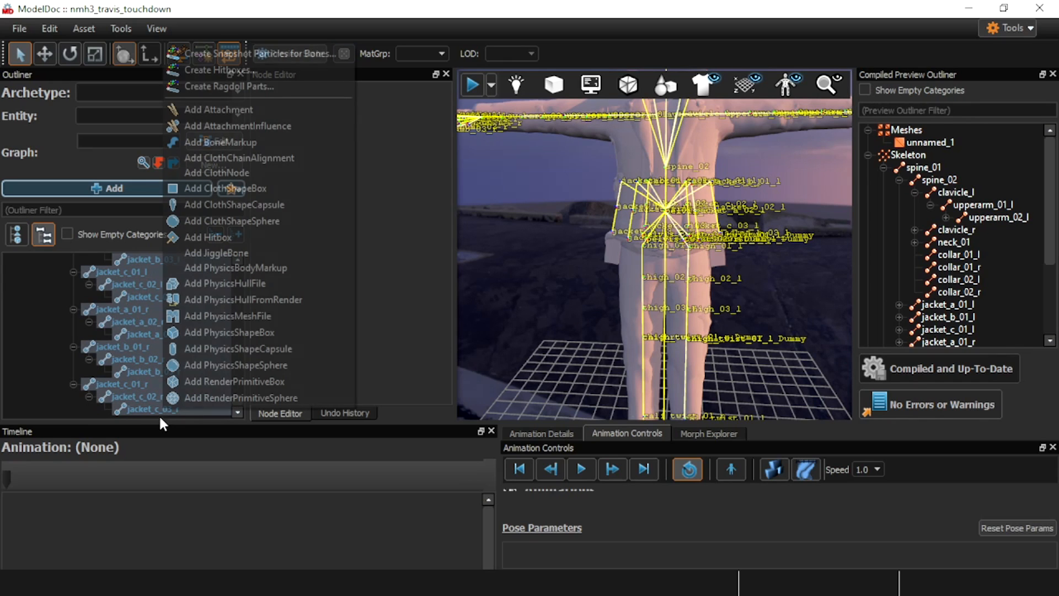
left_click(244, 143)
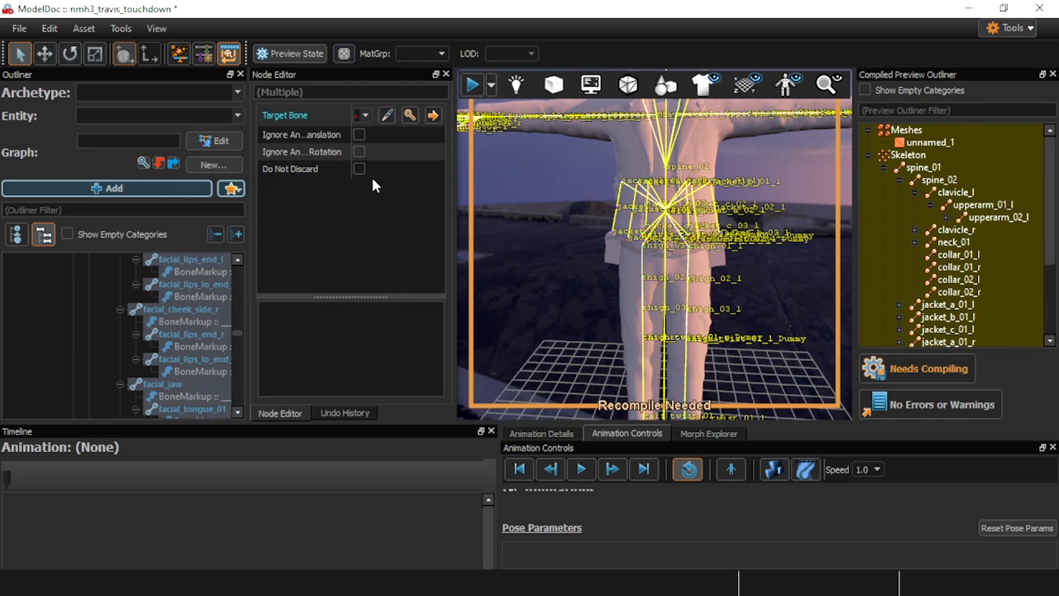
- Enable Do Not Discard for all the bone markups and compile the model
left_click(359, 166)
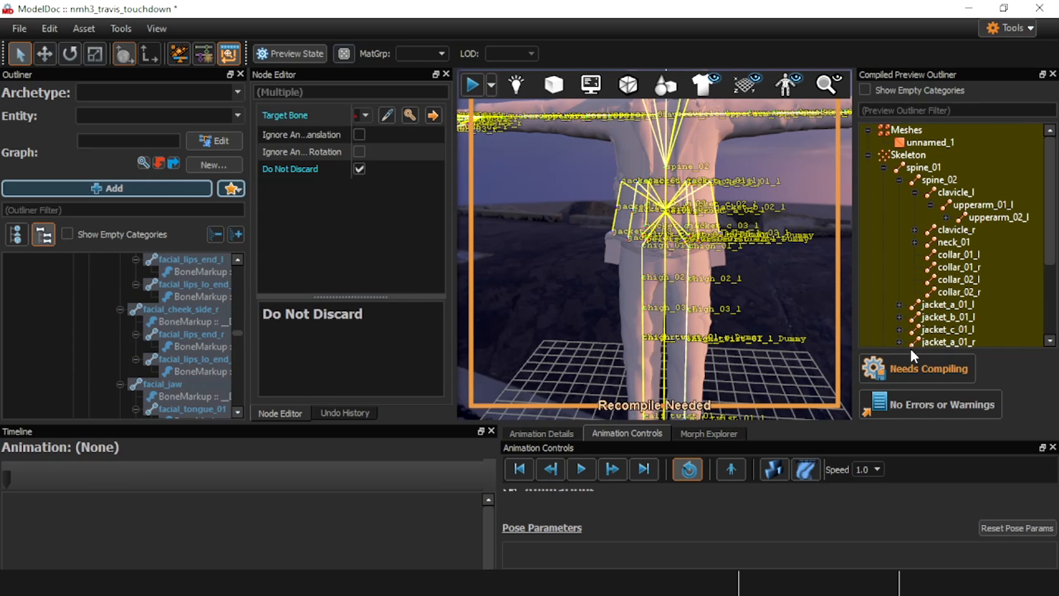
left_click(927, 369)
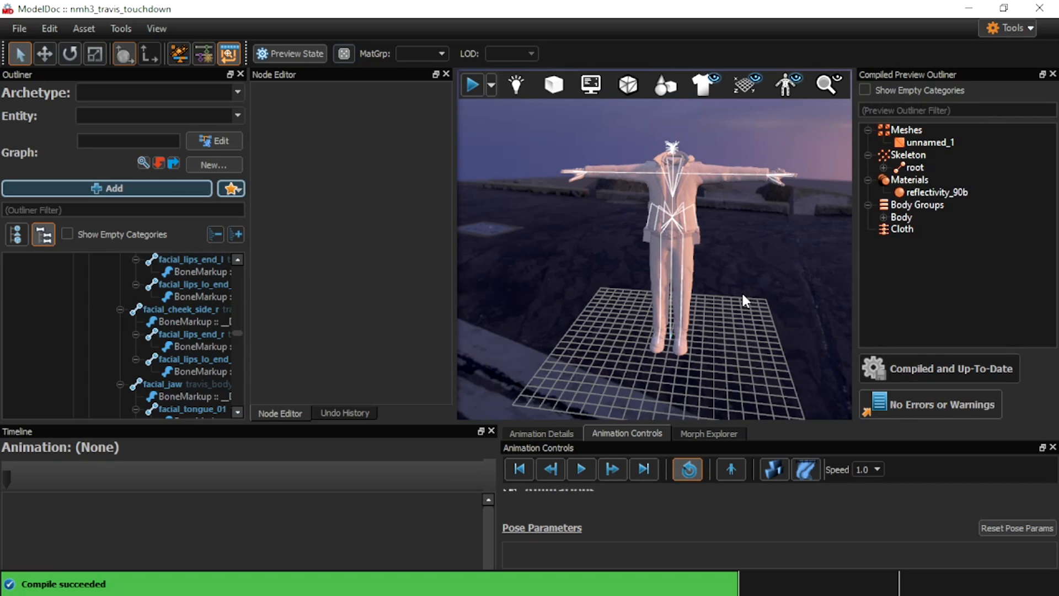
right_click_drag(718, 278, 759, 270)
key("w")
key("s")
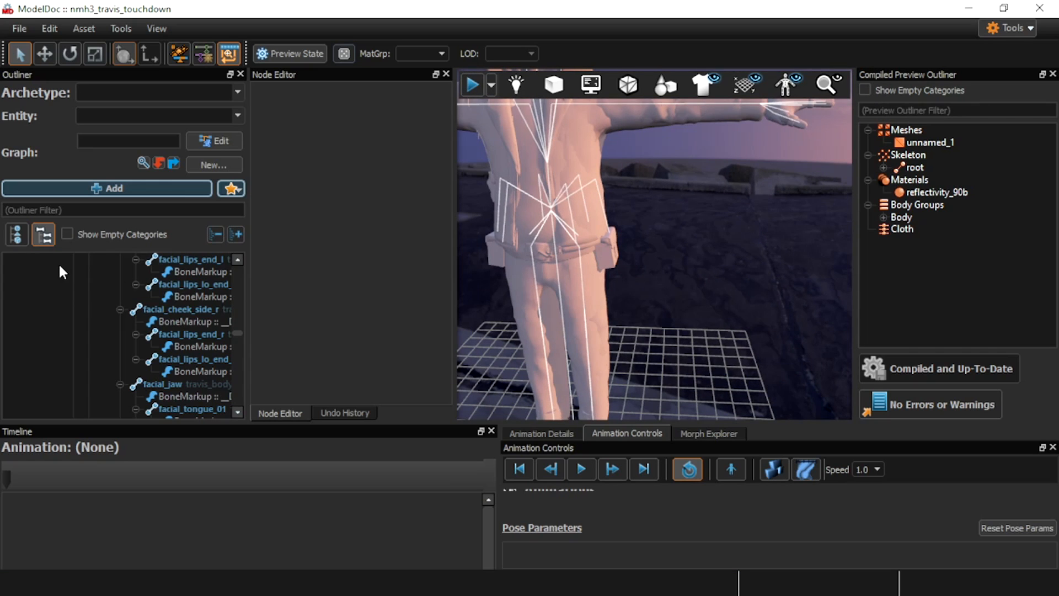
- Return the outliner to the node category view, collapse the BoneMarkupList and look over the head and arm bones
left_click(15, 244)
left_click_drag(233, 399, 260, 260)
left_click(11, 309)
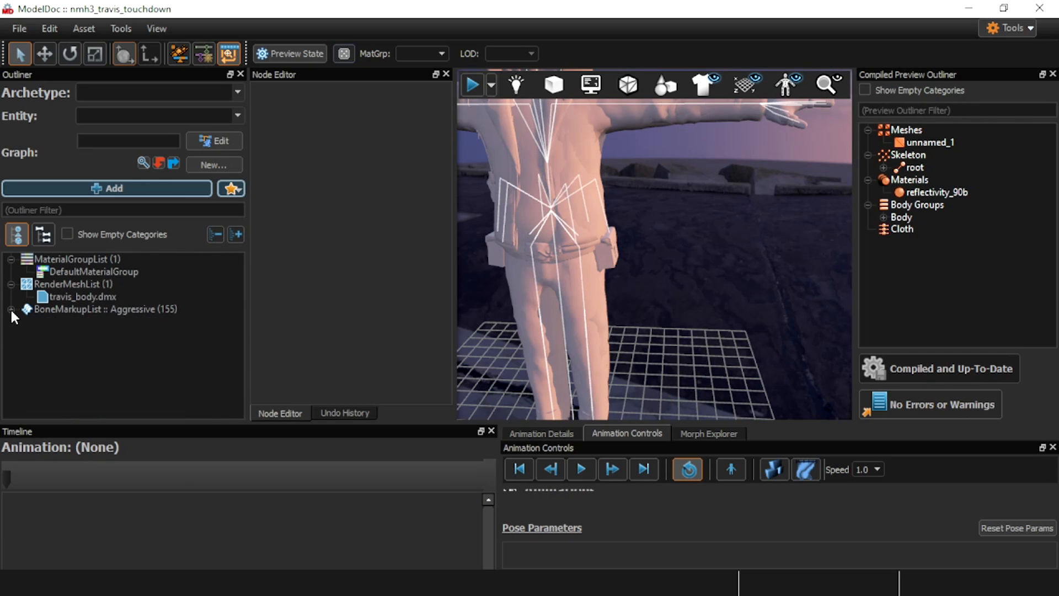
left_click_drag(571, 263, 626, 275)
mouse_move(676, 275)
right_mouse_down()
mouse_move(695, 240)
mouse_move(696, 198)
mouse_move(696, 242)
mouse_move(696, 193)
mouse_move(678, 336)
mouse_move(661, 259)
mouse_move(662, 243)
mouse_move(677, 248)
mouse_move(677, 204)
mouse_move(678, 276)
mouse_move(661, 286)
mouse_move(678, 210)
mouse_move(659, 215)
mouse_move(681, 275)
right_mouse_up()
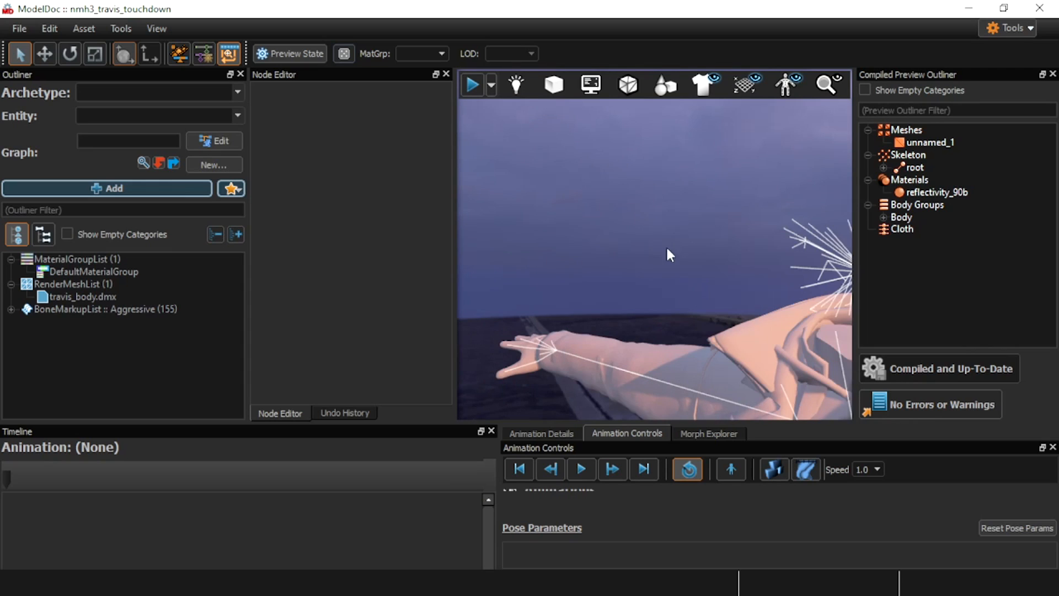
right_click_drag(771, 262, 690, 243)
- Open Source Filmmaker from the Asset Browser and create a new session named travis_port_test
mouse_move(368, 586)
left_click(407, 545)
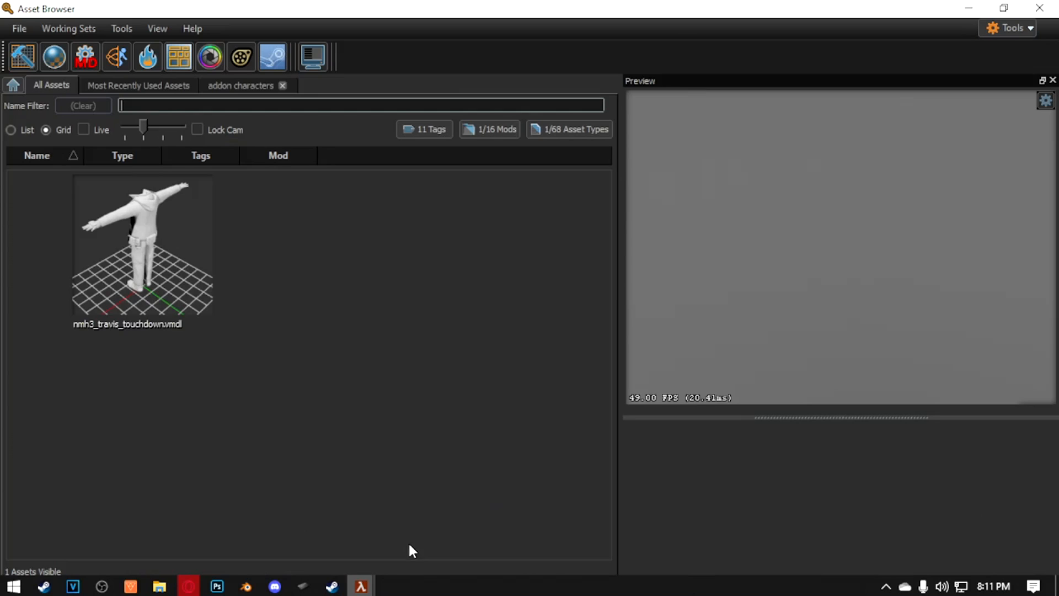
left_click(244, 49)
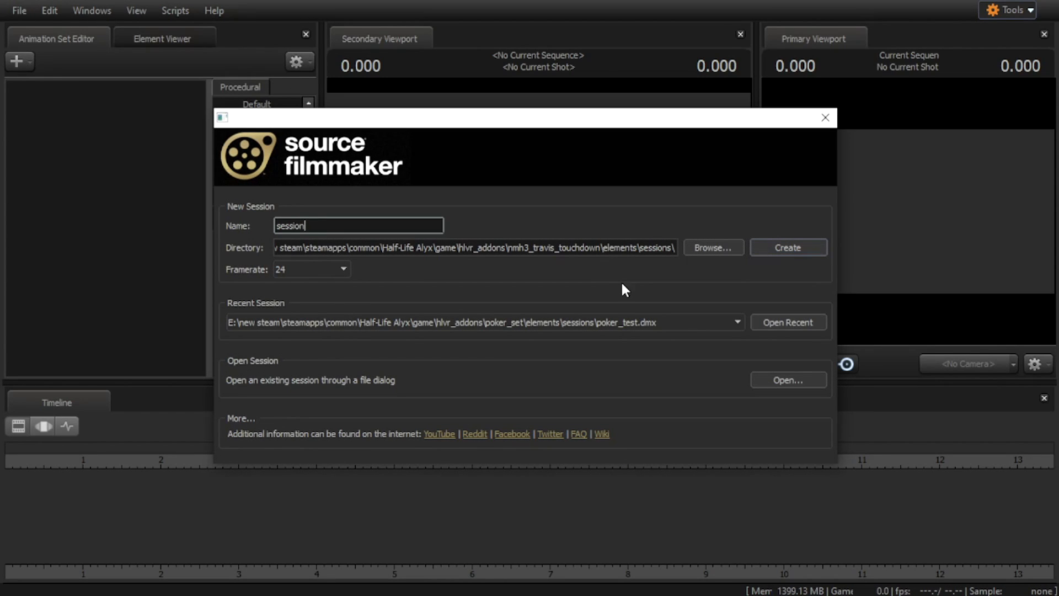
left_click_drag(370, 231, 220, 221)
type("travis_port_test")
left_click(787, 247)
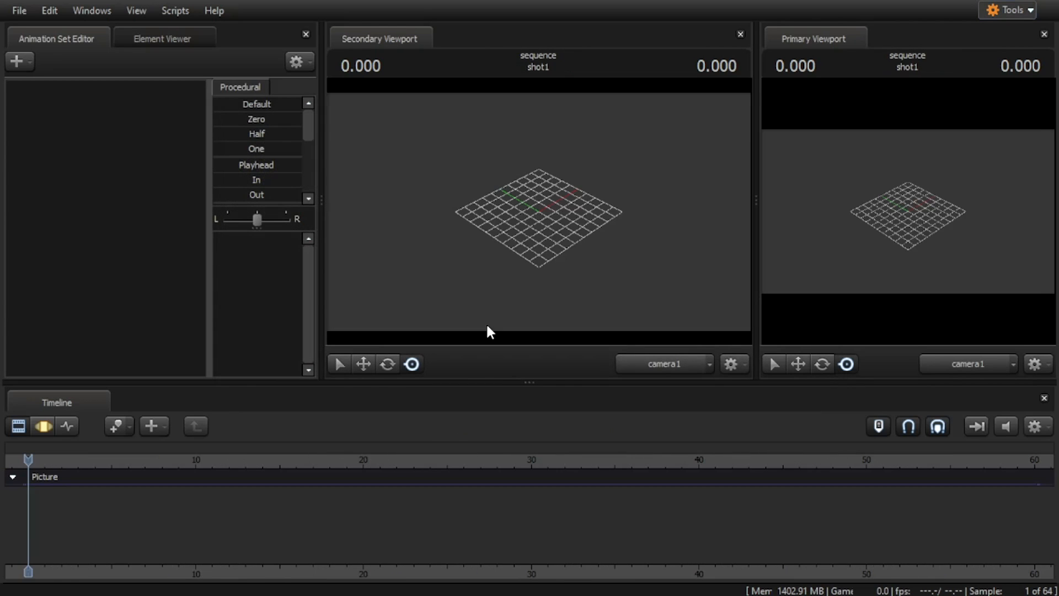
- Add an animation set for the nmh3_travis_touchdown model, finding it with the filter "travis"
left_click(20, 60)
left_click(127, 173)
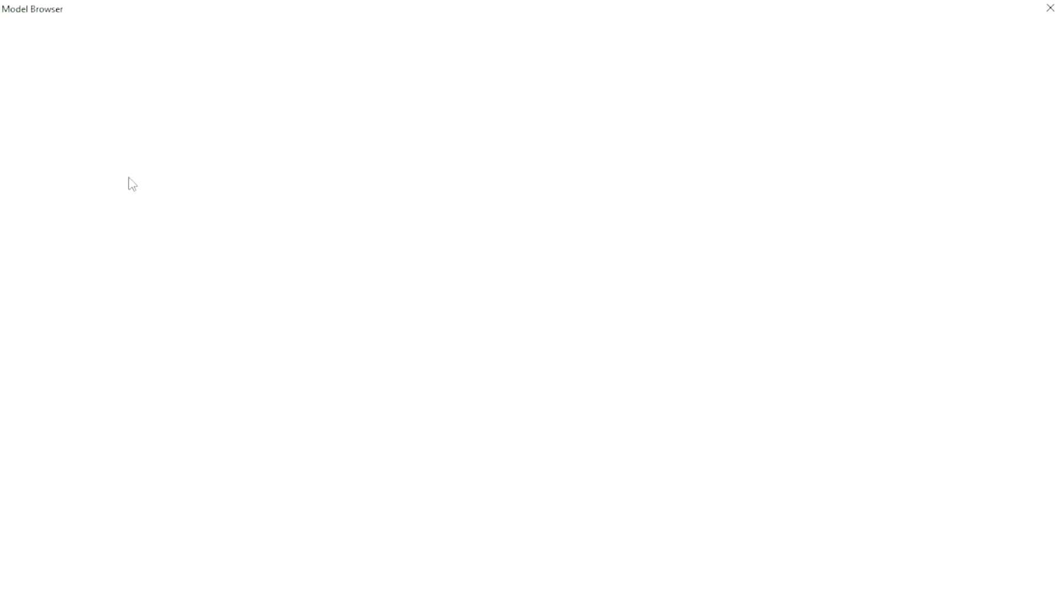
type("t")
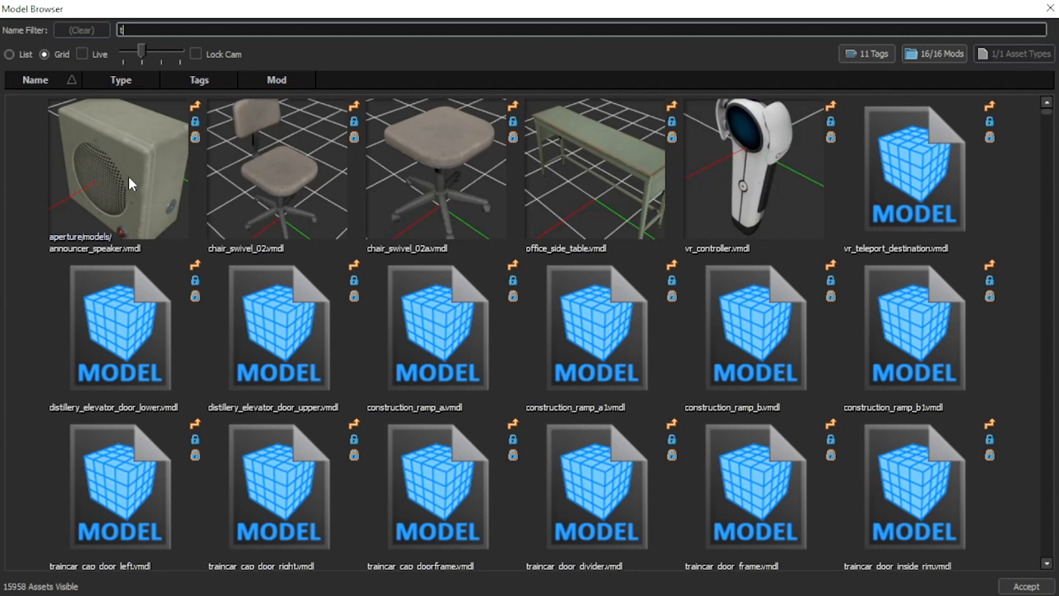
type("raivis")
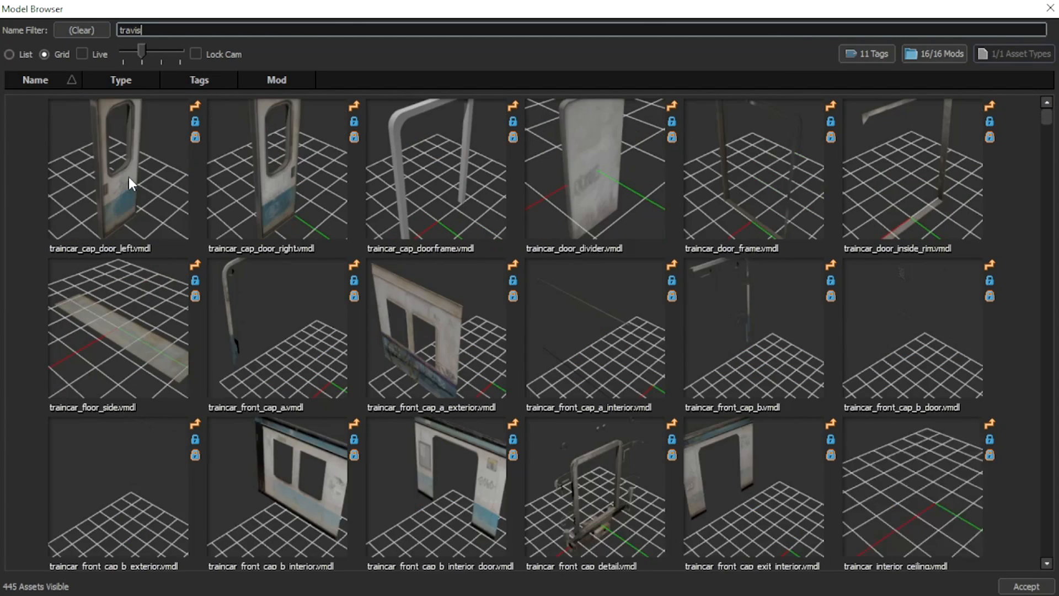
left_click(91, 156)
double_click(92, 160)
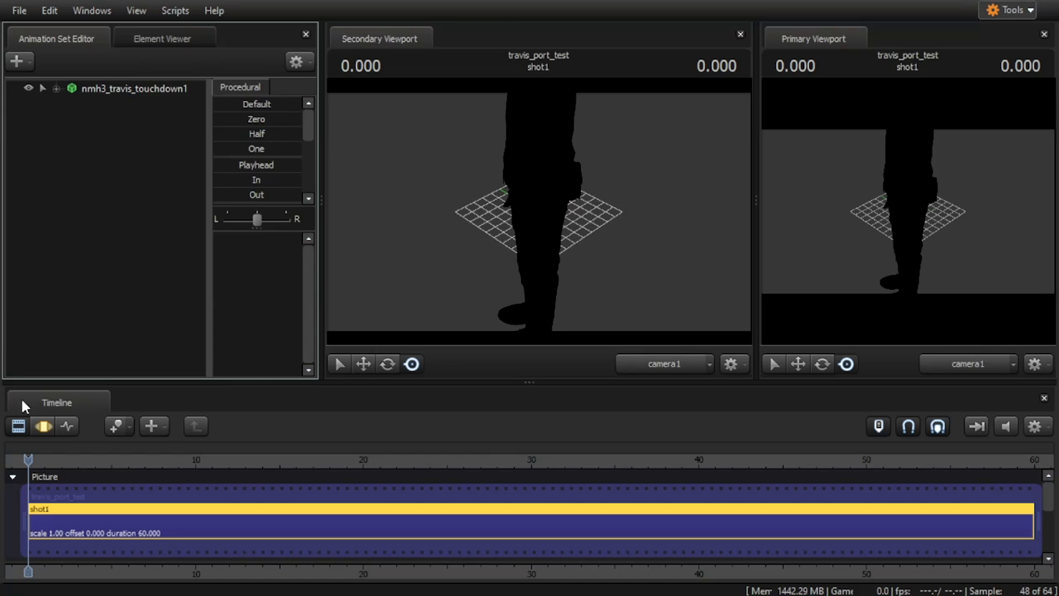
- In the Motion Editor, reset the model's rootTransform to its default and collapse the animation set
left_click(43, 426)
left_click(56, 88)
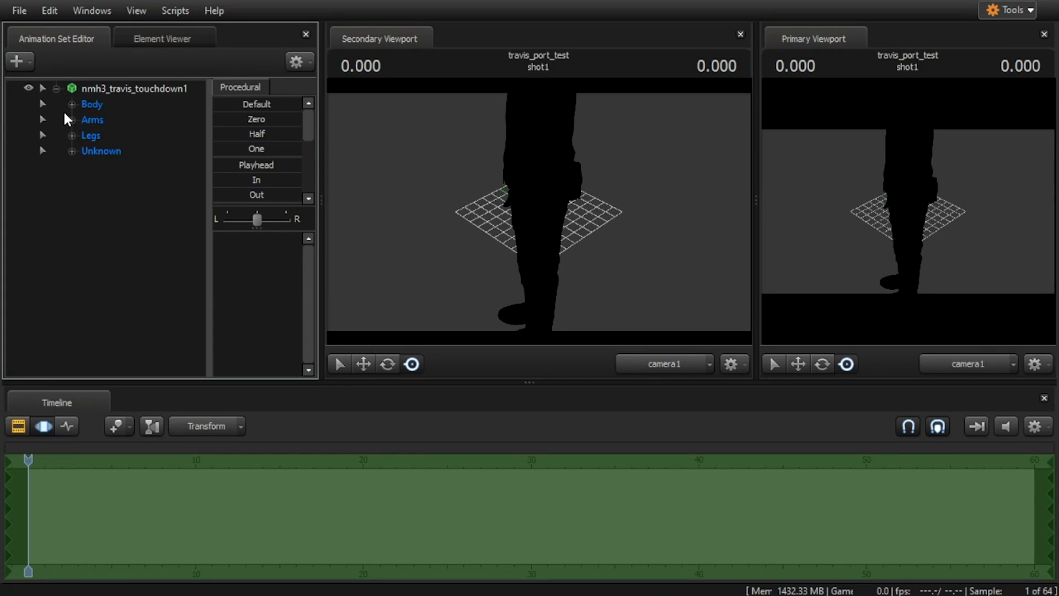
left_click(72, 104)
left_click(116, 119)
left_click(238, 106)
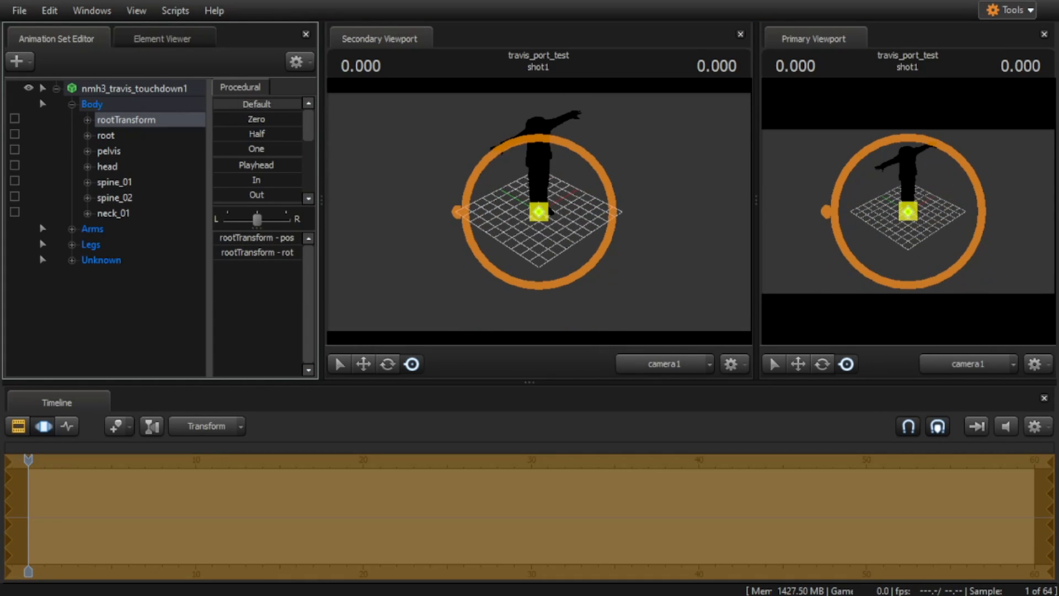
left_click(83, 238)
left_click(56, 88)
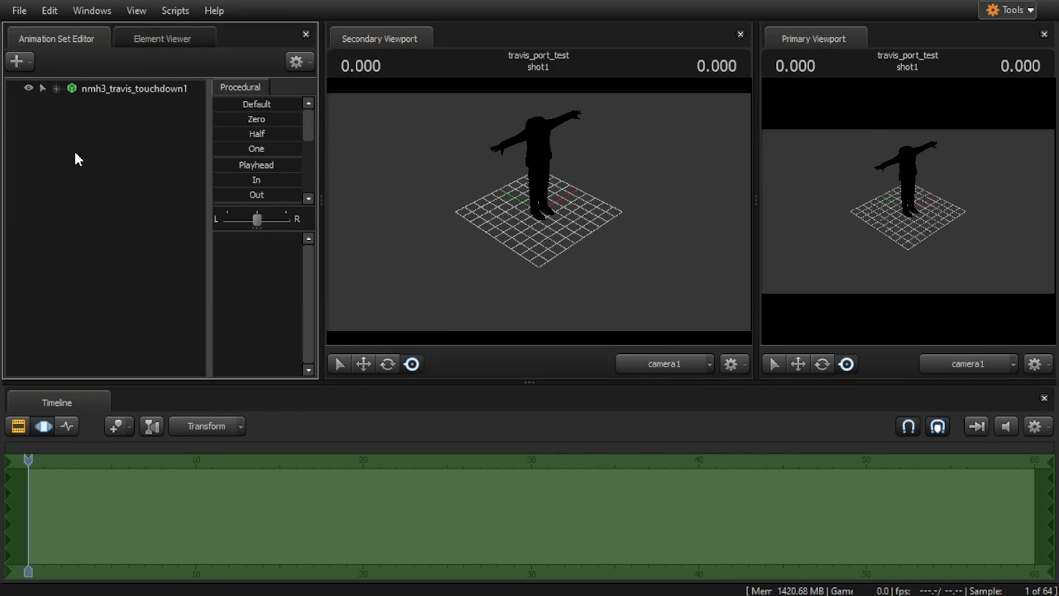
- Run the console command sfm_vis_mode 1 to change how the model is shaded, and minimize the console
right_click(462, 219)
left_click(472, 276)
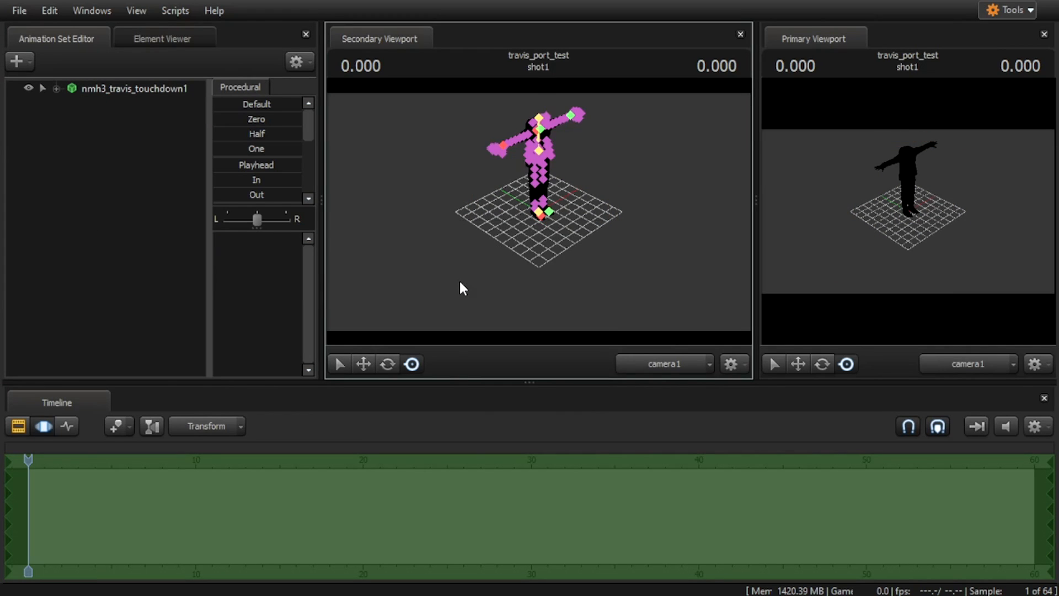
left_click_drag(491, 383, 492, 386)
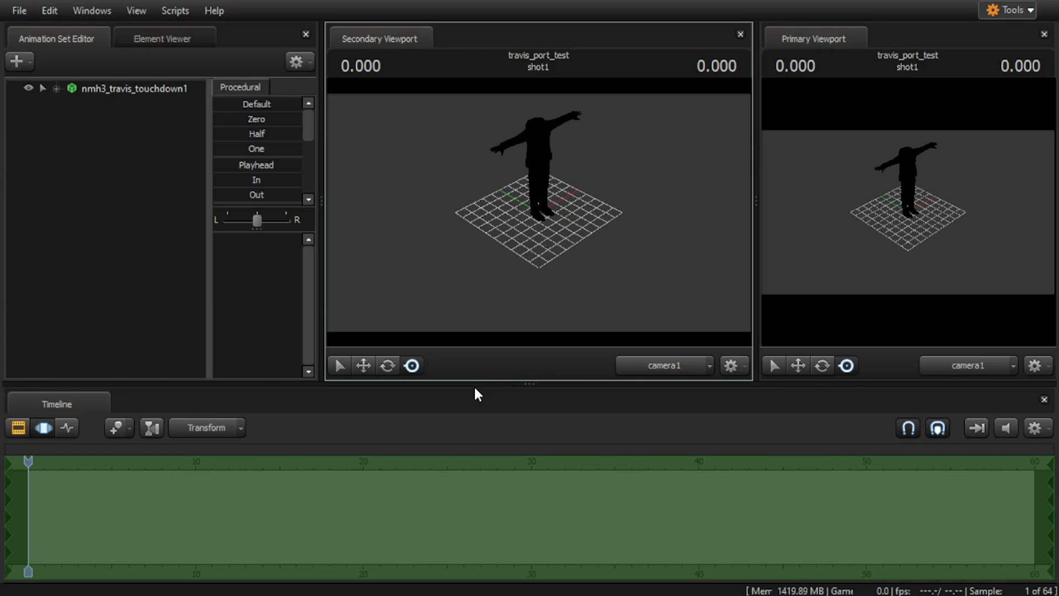
key("grave")
type("sfm_vis_mode 1")
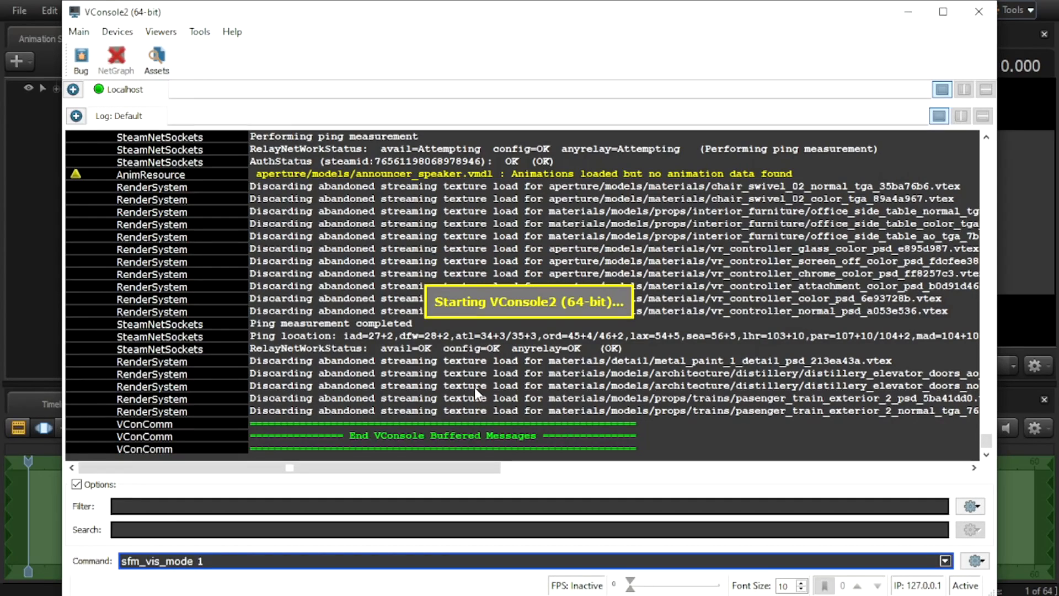
left_click(908, 11)
- Add an animation set for a new camera and view the shot through it
left_click(17, 60)
left_click(95, 85)
left_click(57, 104)
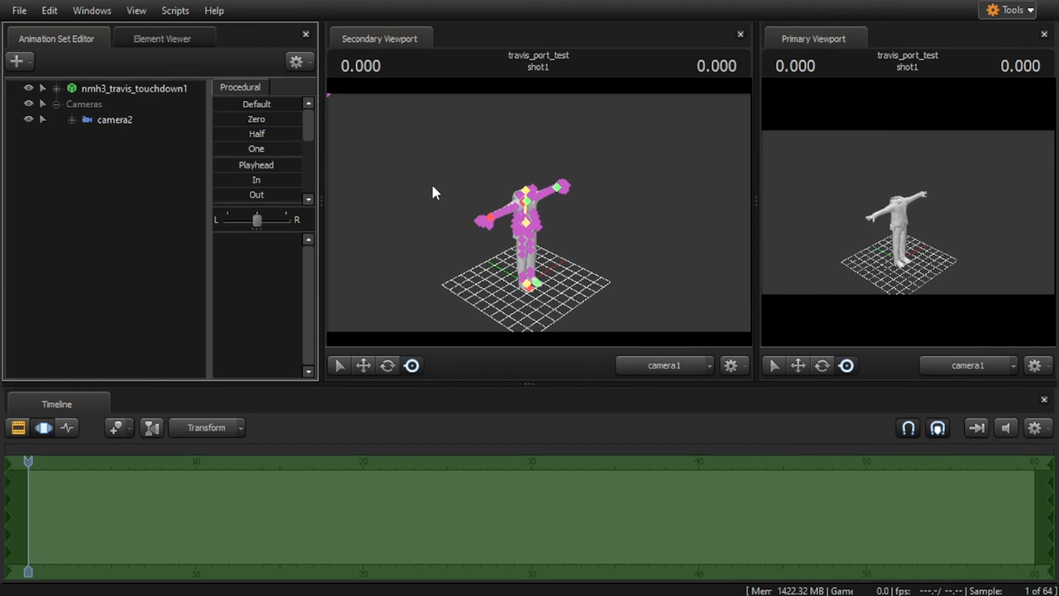
right_click(549, 211)
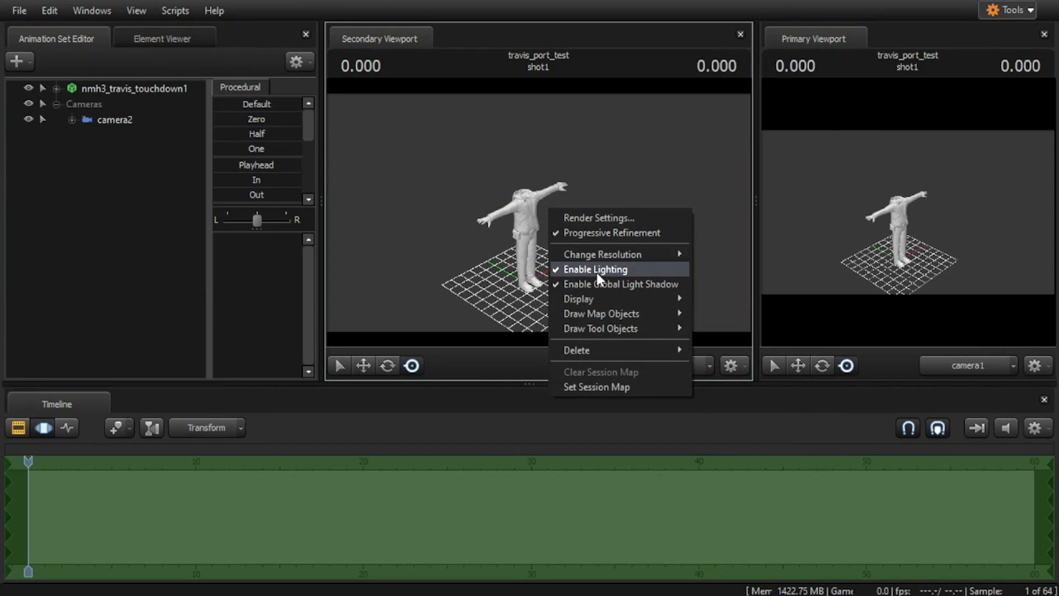
left_click_drag(123, 124, 711, 263)
- Switch the secondary viewport to the Work Camera and frame Travis's upper body and outstretched arm
left_click(681, 364)
mouse_move(558, 252)
left_mouse_down()
mouse_move(573, 221)
mouse_move(558, 252)
left_mouse_up()
left_click(609, 243)
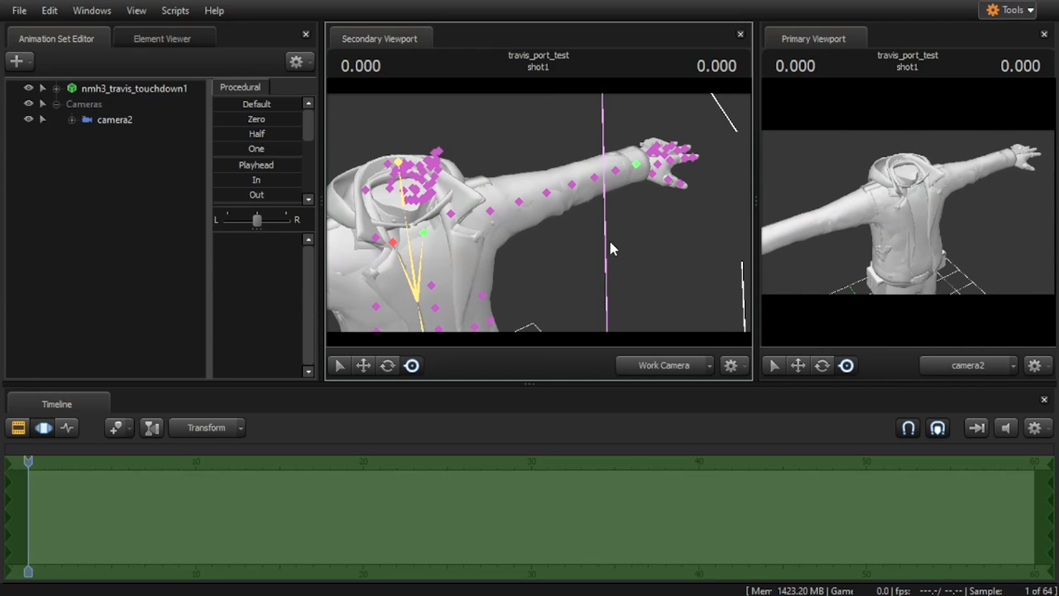
- Try rotating the lowerarm_01_l bone and undo the rotation
left_click(572, 185)
left_click(389, 366)
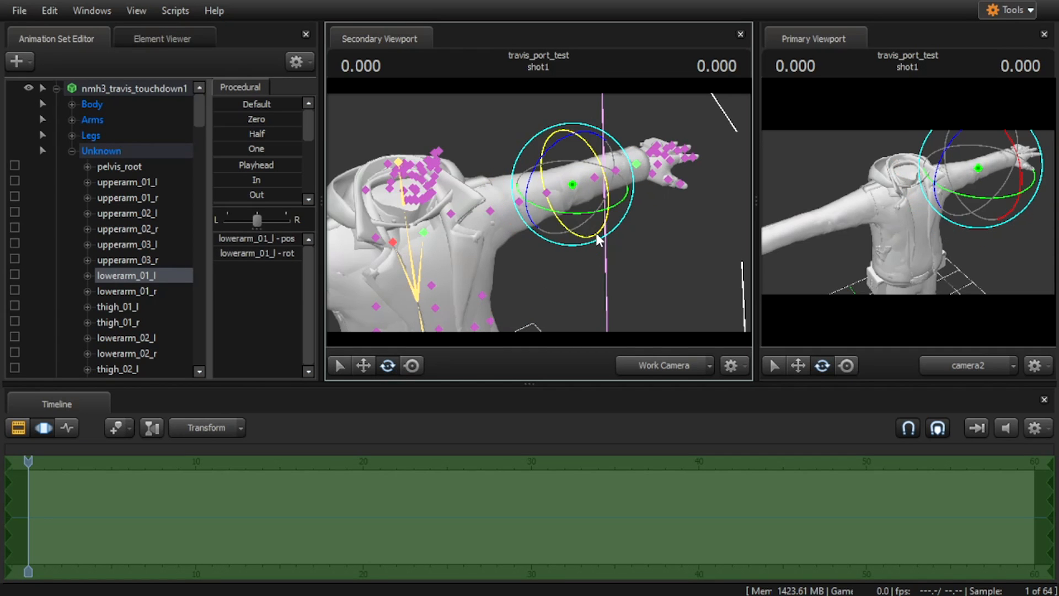
left_click_drag(581, 216, 418, 309)
key("ctrl+z")
- Examine Travis's skeleton in the secondary viewport, checking the clavicle, arm, hand and jacket bones from several angles
left_click(533, 225)
left_click_drag(549, 236, 570, 220)
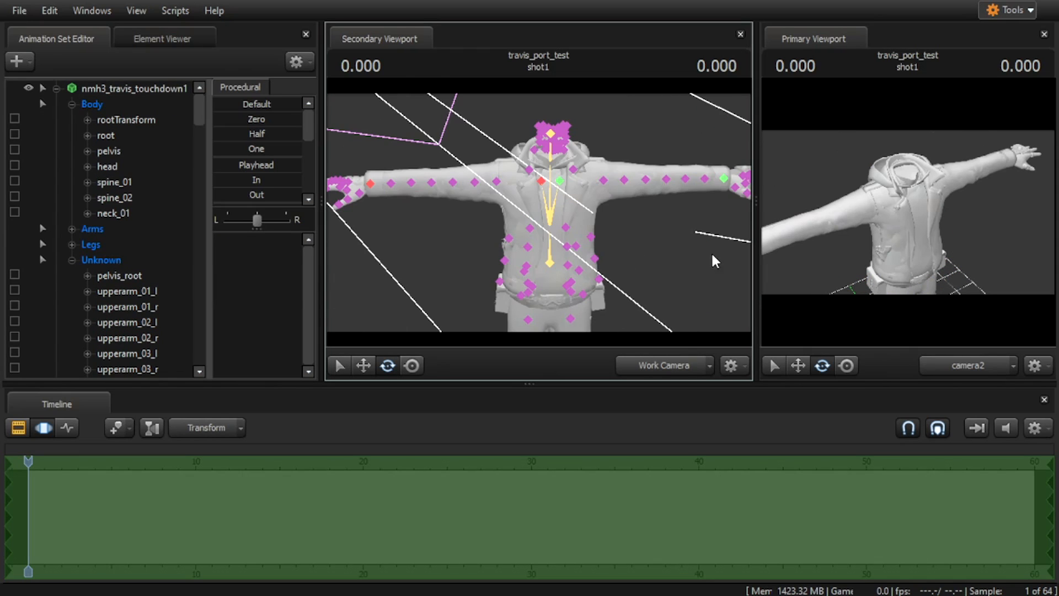
left_click_drag(654, 257, 745, 257)
key("w")
left_click_drag(677, 269, 684, 301)
key("w")
key("s")
left_click_drag(554, 263, 356, 205)
key("w")
key("w")
left_click_drag(446, 228, 456, 227)
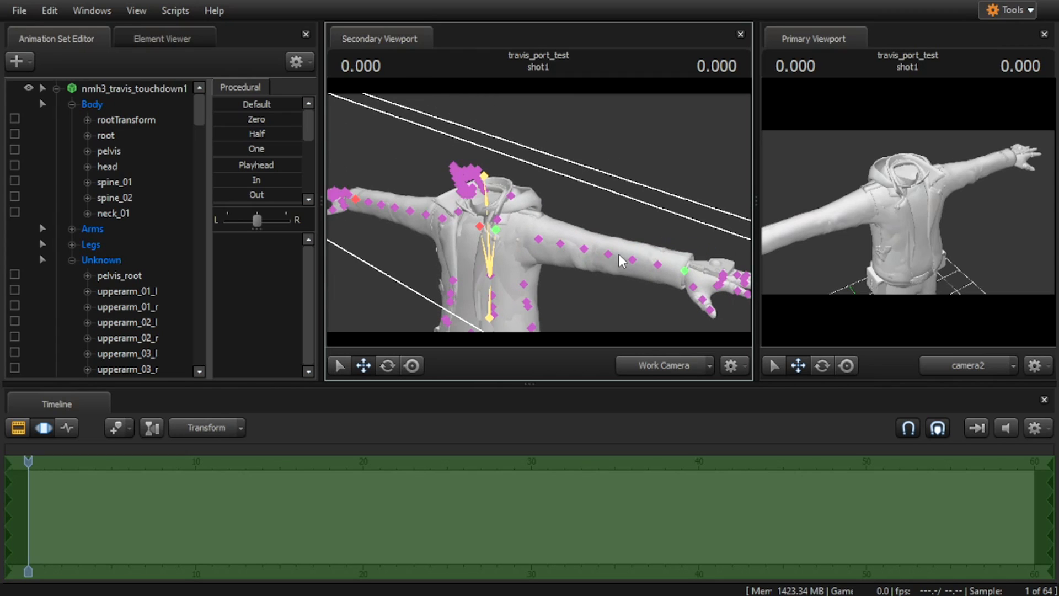
left_click(685, 270)
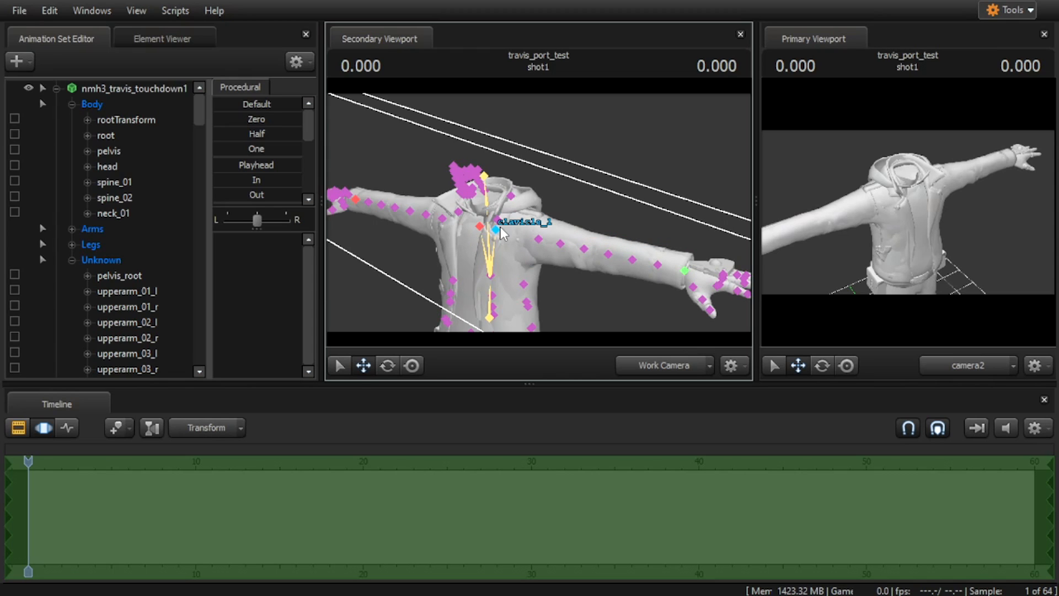
left_click_drag(502, 236, 513, 259)
left_click_drag(600, 274, 609, 253)
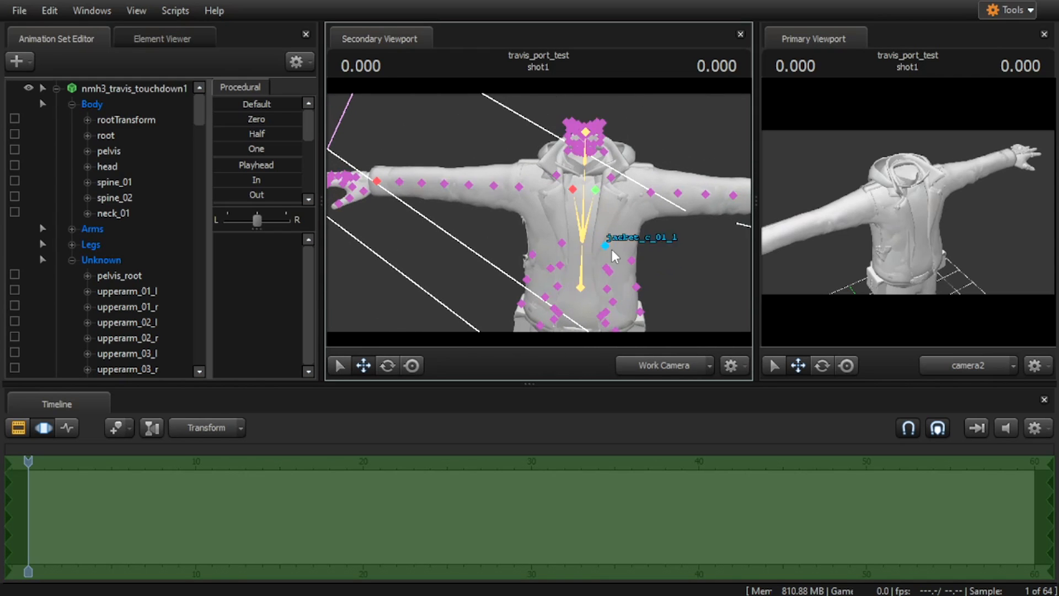
- Collapse the Unknown group and inspect the hand and clavicle bones listed in the Arms group, ending with clavicle_r in rotate mode
left_click(71, 261)
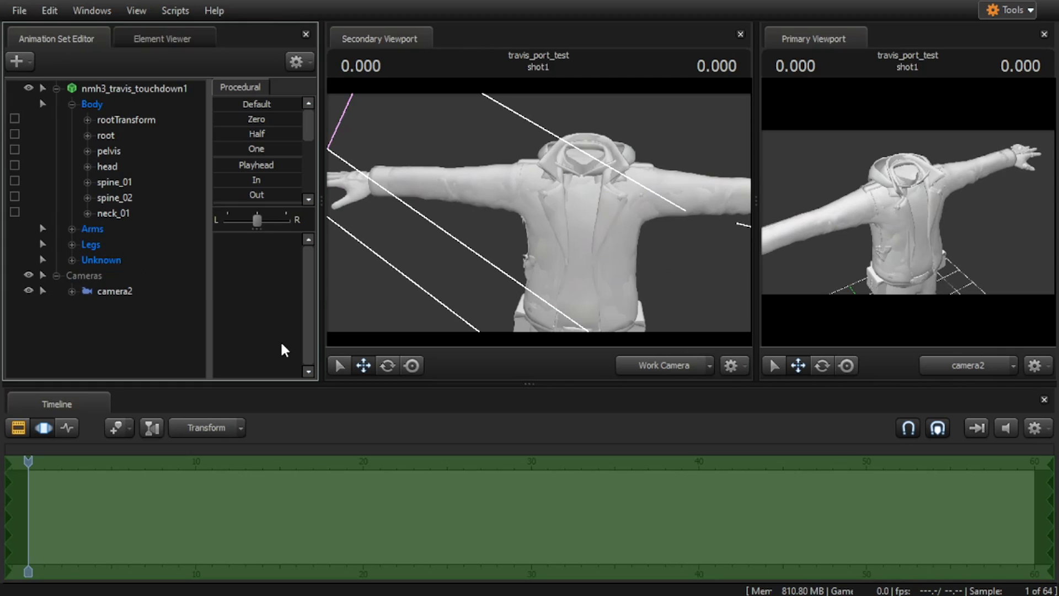
left_click(71, 228)
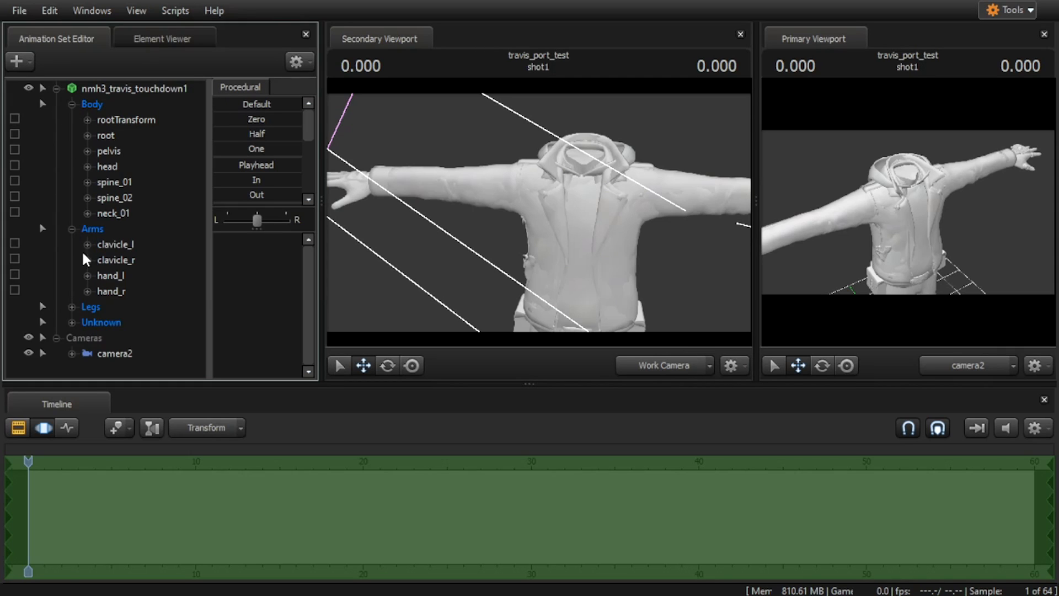
left_click(114, 277)
left_click(113, 307)
left_click(130, 260)
left_click(128, 247)
left_click(139, 261)
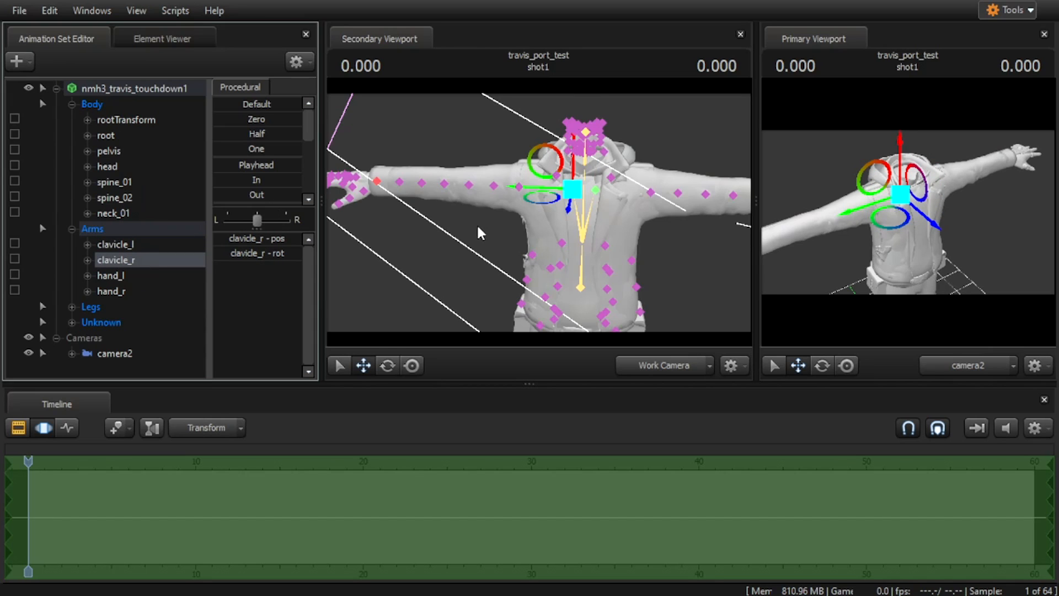
left_click(386, 365)
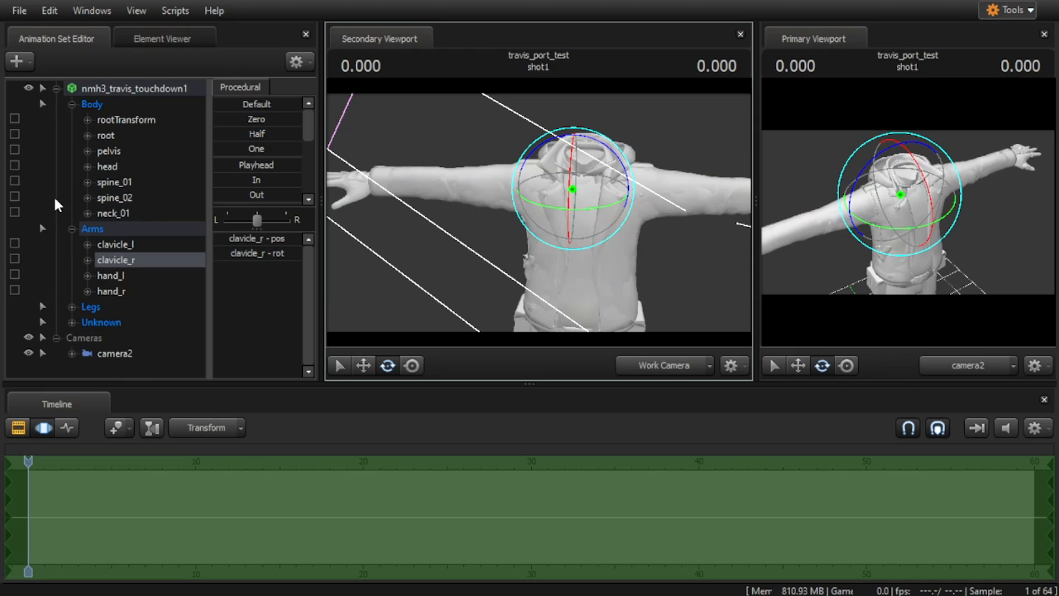
- Expand the Unknown group and inspect its upperarm and lowerarm bones one by one, ending on lowerarm_01_r
left_click(70, 235)
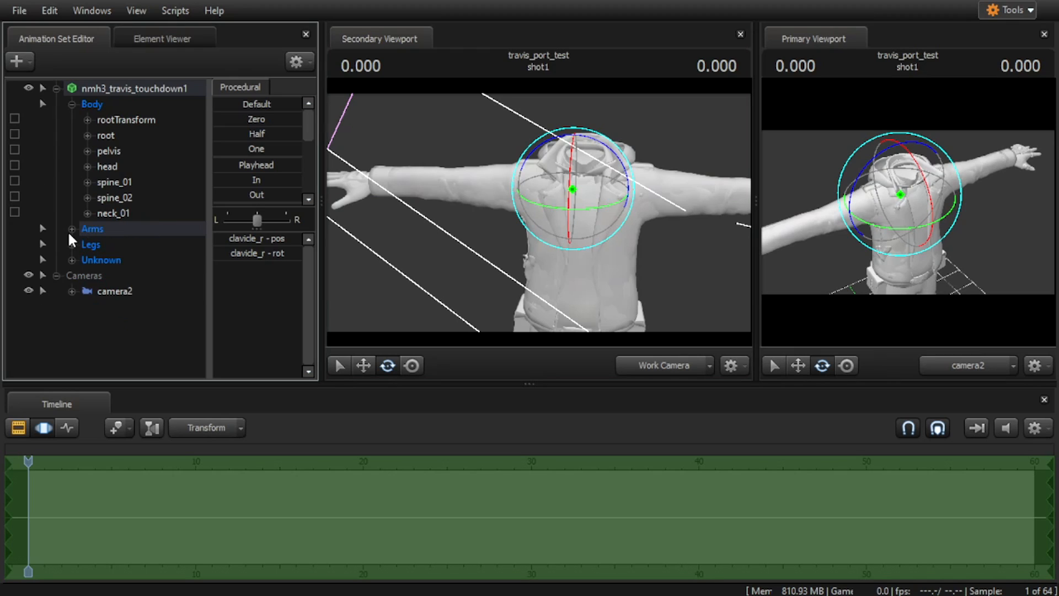
left_click(72, 230)
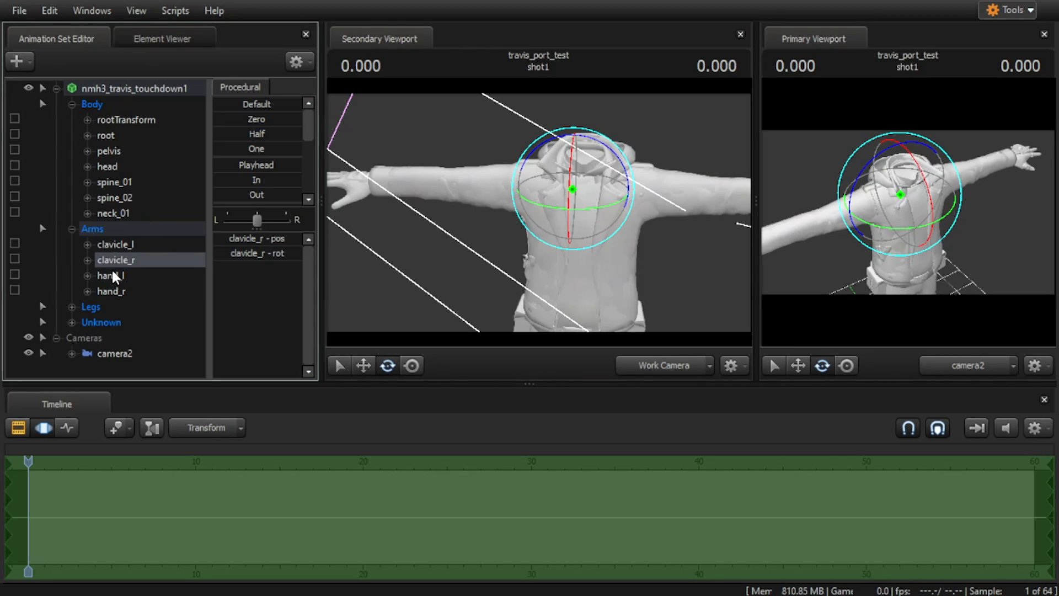
left_click(72, 322)
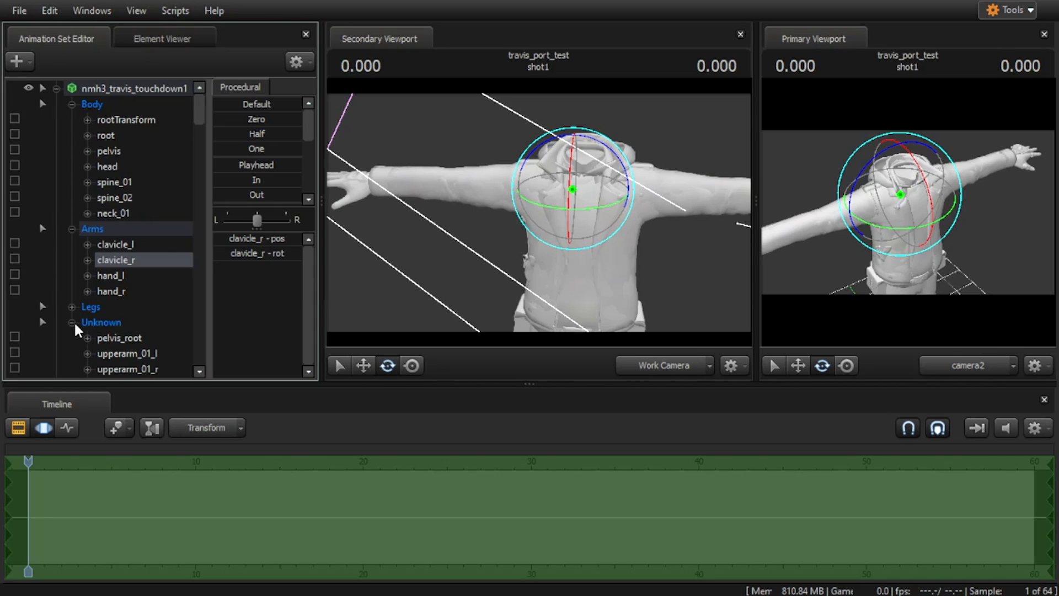
scroll(77, 329, "down", 5)
left_click(139, 152)
left_click(144, 167)
left_click(128, 152)
left_click(138, 168)
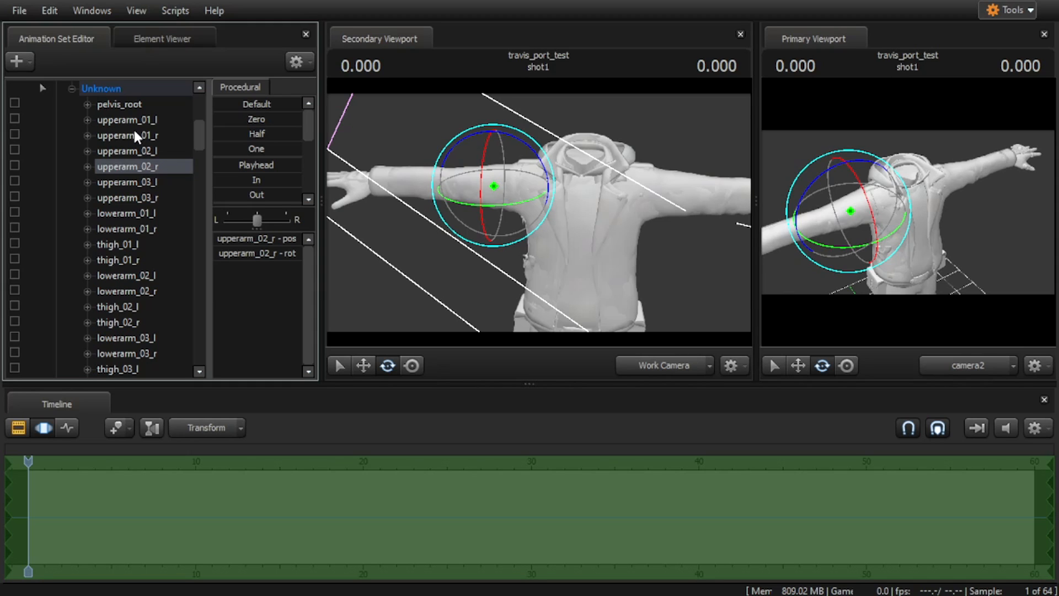
left_click(153, 152)
left_click(148, 121)
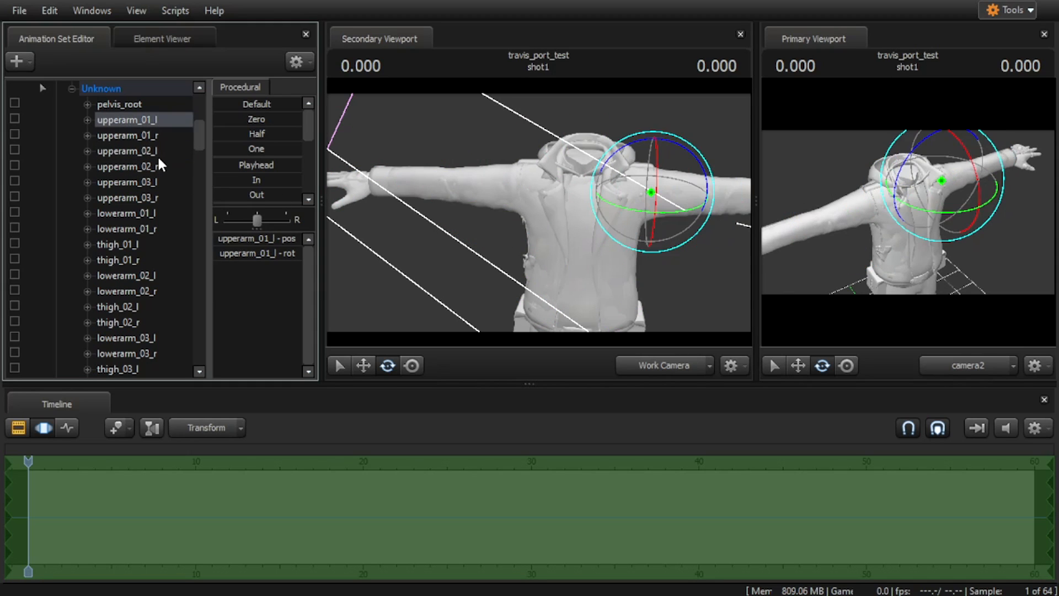
left_click(157, 193)
left_click(156, 228)
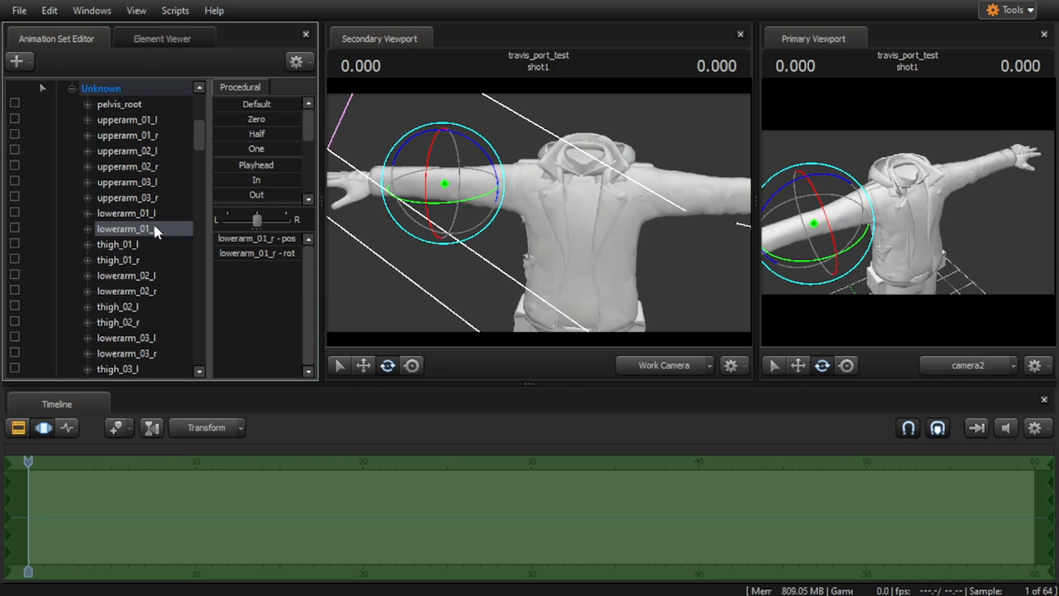
- Try rotating the lowerarm_01_r and pelvis bones, and undo the pelvis rotation
left_click_drag(452, 200, 333, 204)
right_click(334, 205)
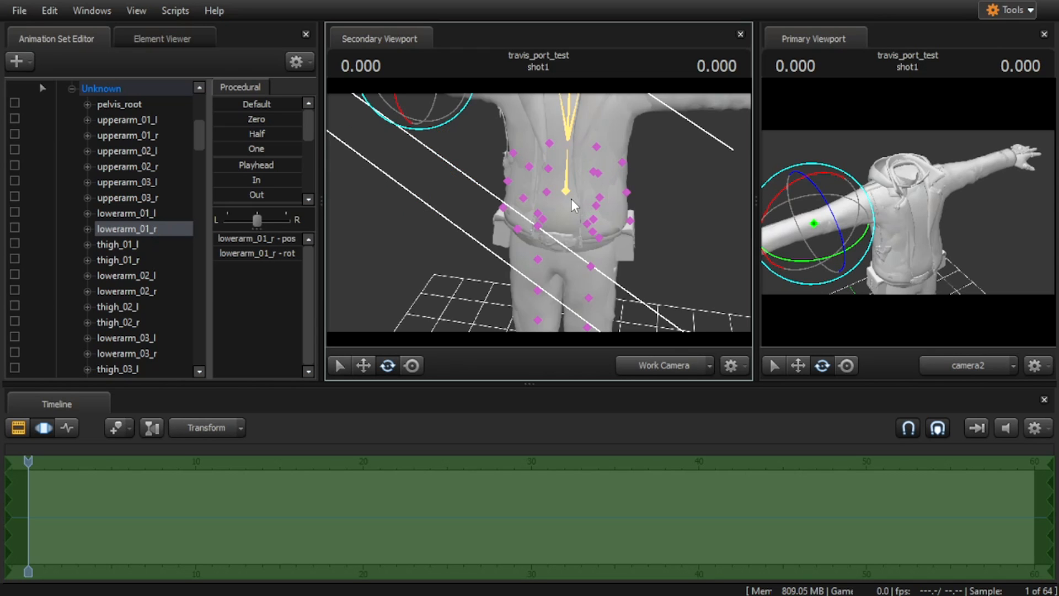
left_click(568, 197)
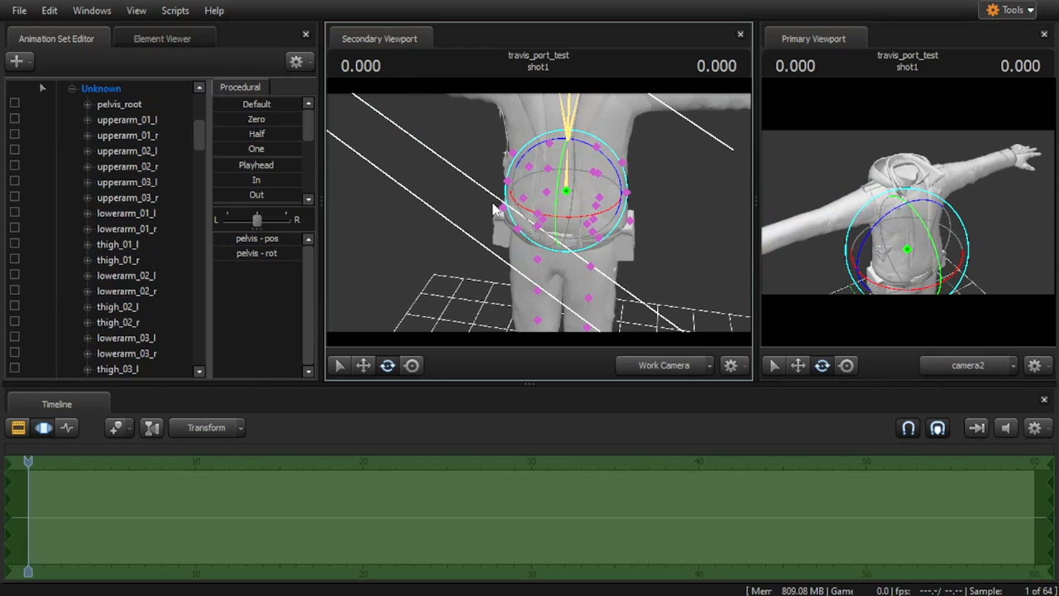
left_click_drag(567, 164, 606, 187)
key("ctrl+z")
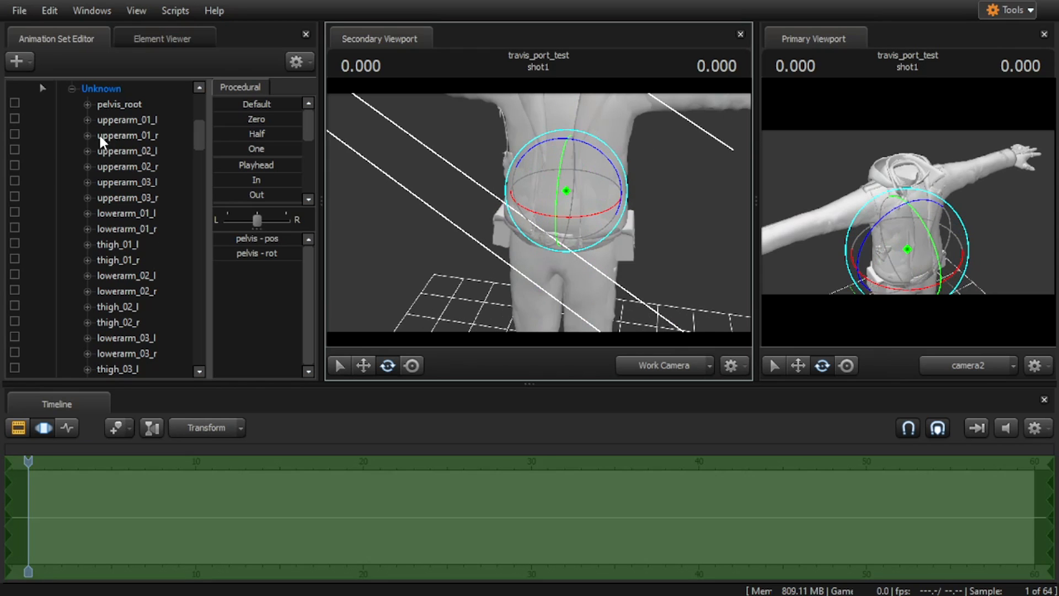
- Collapse the Travis animation set and add one for gman.vmdl, finding it with the filter "gman"
scroll(83, 116, "up", 5)
left_click(56, 87)
left_click(24, 62)
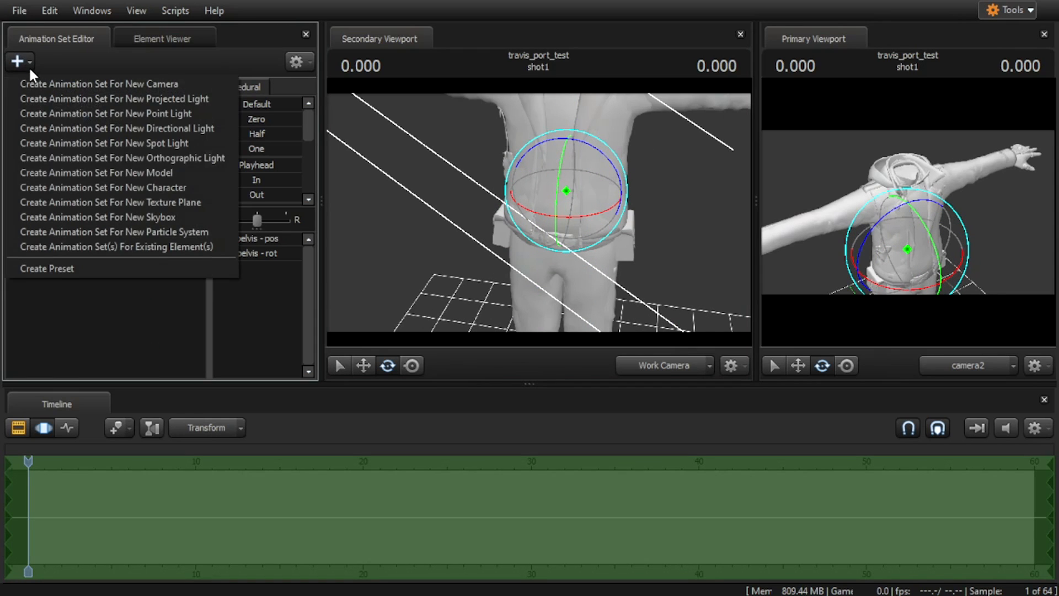
left_click(148, 171)
type("gman")
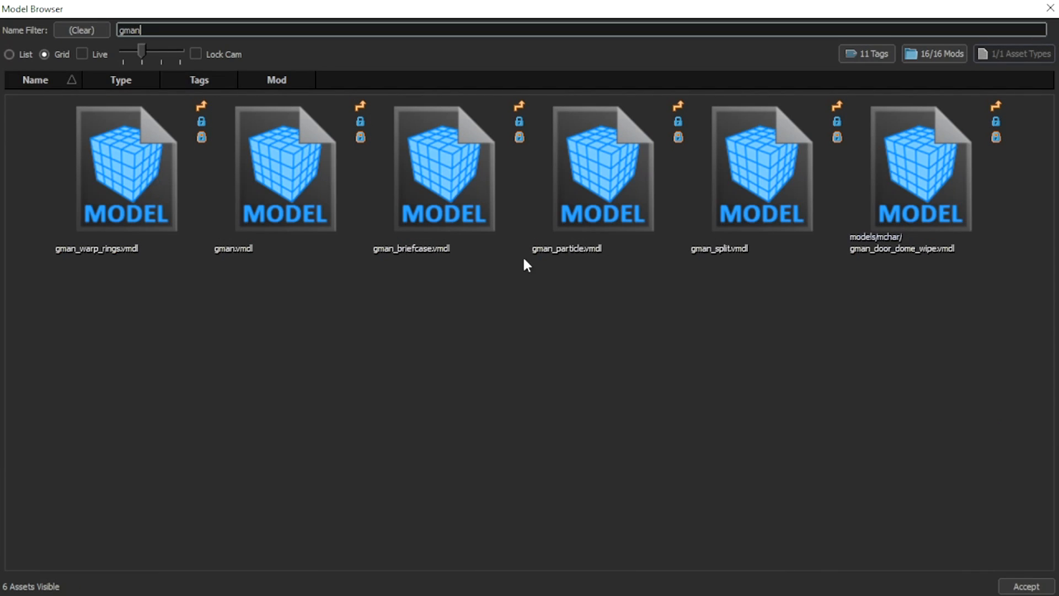
double_click(247, 178)
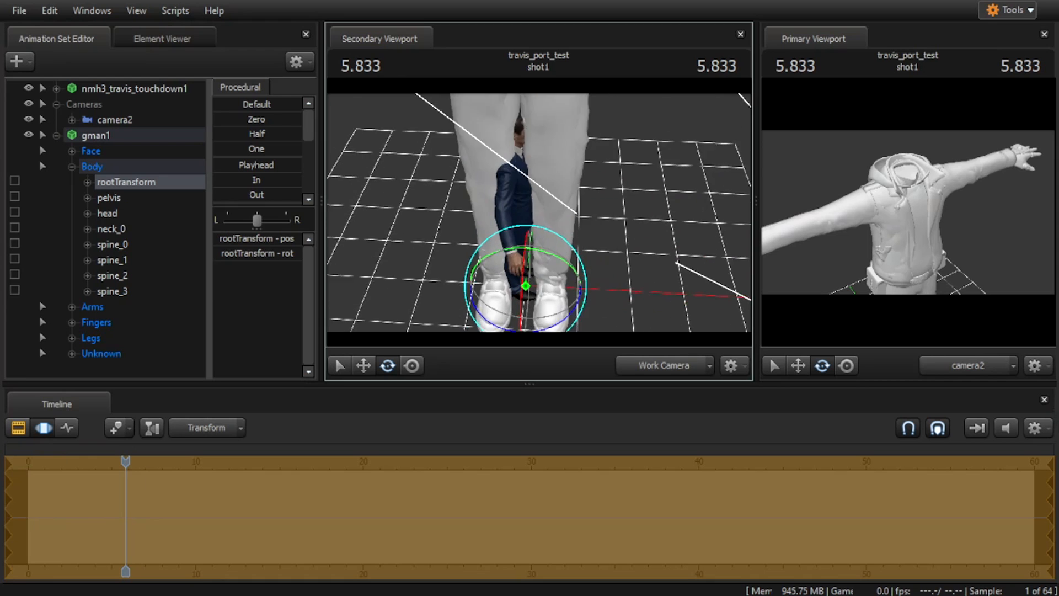
- Move the gman model by its rootTransform out from between Travis's legs so it stands beside him
left_click(364, 365)
left_click_drag(593, 274, 533, 270)
key("w")
- Select gman's pelvis bone in rotate mode and examine how his skeleton is connected
left_click(534, 270)
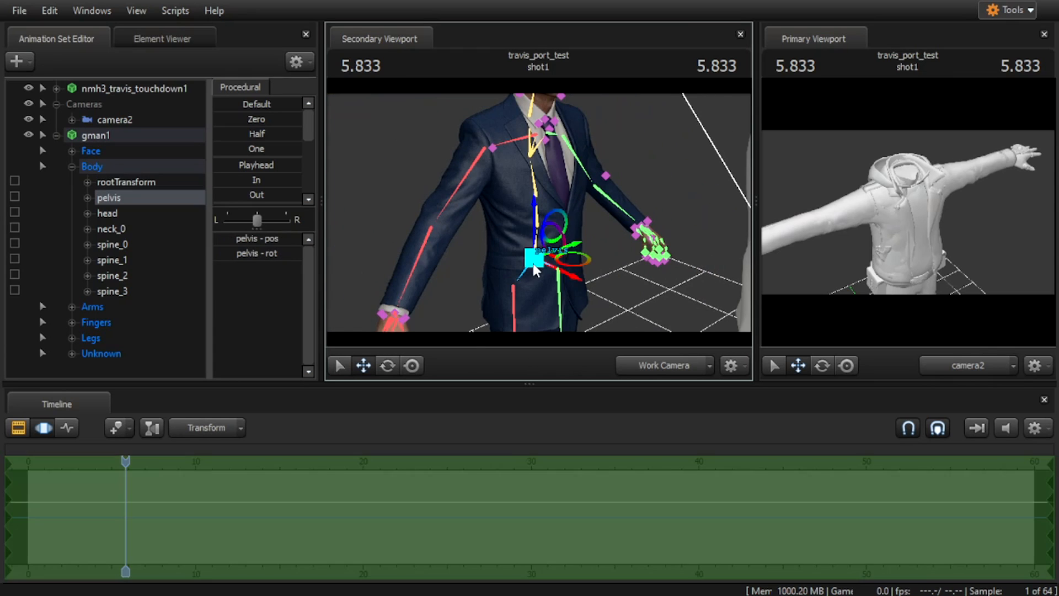
left_click(389, 364)
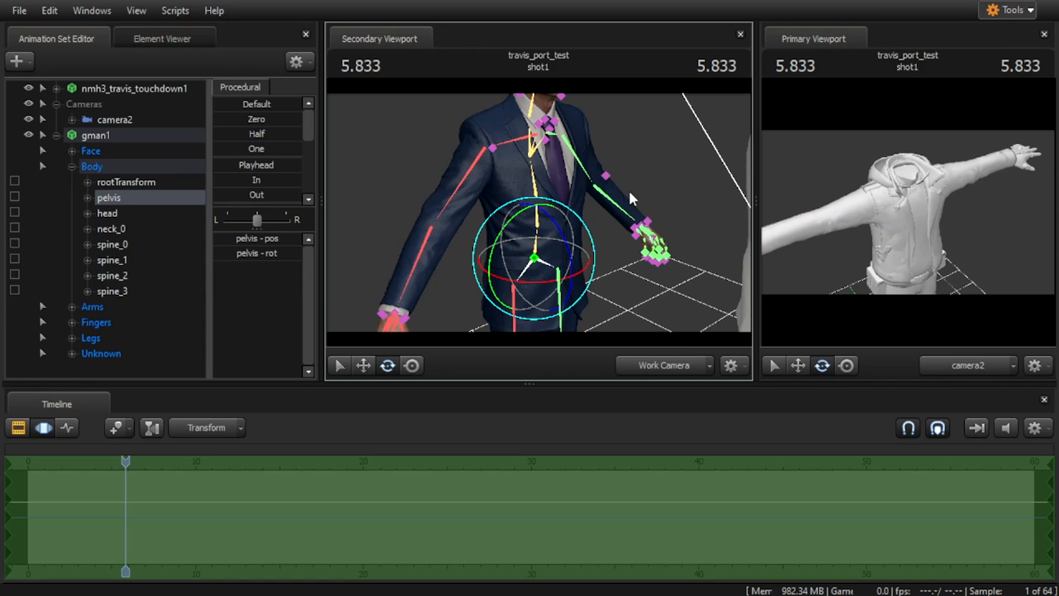
key("s")
left_click_drag(657, 275, 747, 166)
left_click_drag(648, 218, 623, 154)
mouse_move(539, 213)
left_mouse_down()
mouse_move(543, 256)
mouse_move(544, 226)
left_mouse_up()
- Select Travis's pelvis bone and compare his skeleton with gman's
left_click(540, 214)
left_click_drag(527, 160, 579, 212)
left_click_drag(612, 220, 585, 242)
mouse_move(543, 111)
left_mouse_down()
mouse_move(512, 119)
mouse_move(527, 113)
left_mouse_up()
left_click_drag(558, 179, 529, 156)
left_click_drag(266, 105, 301, 104)
left_click_drag(704, 177, 637, 223)
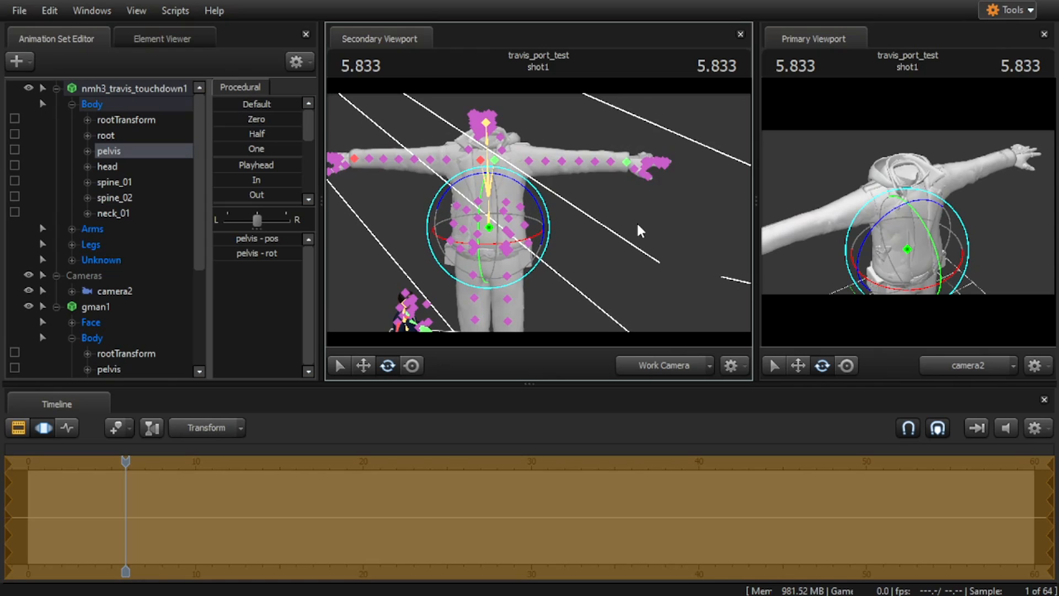
right_click_drag(639, 230, 638, 229)
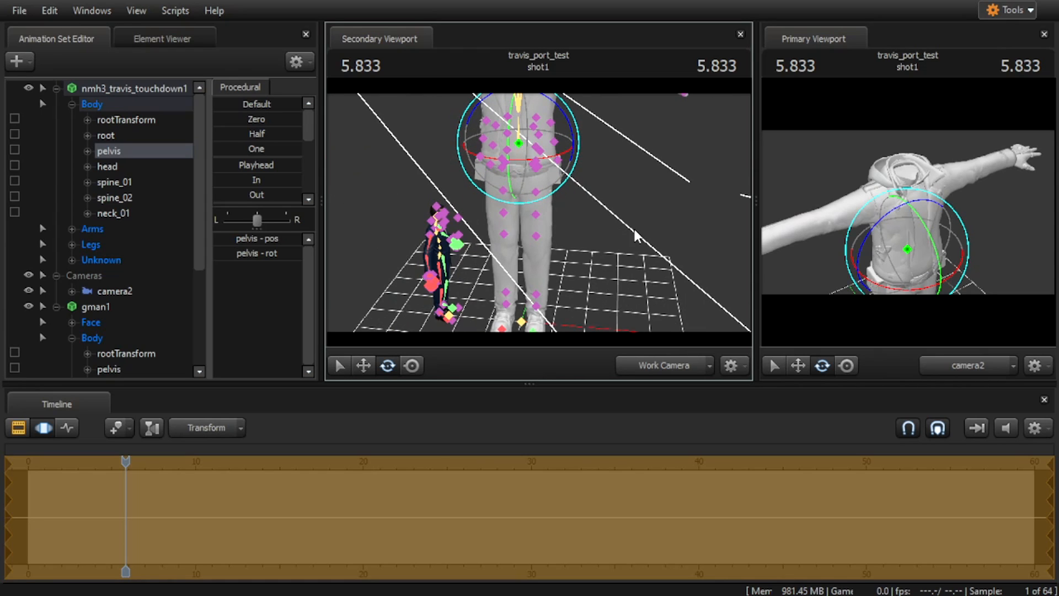